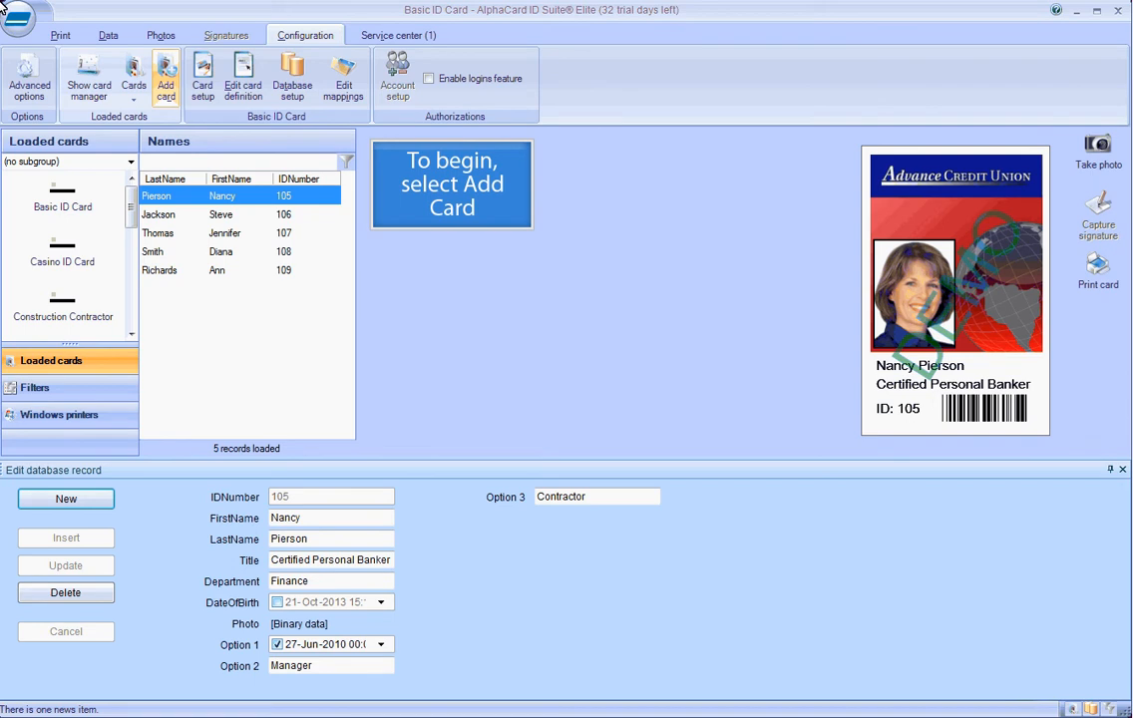
- Start a new card template named "AlphaCard ID Suite Standard, Professional and Elite Training" in the category "Trainings"
left_click(168, 88)
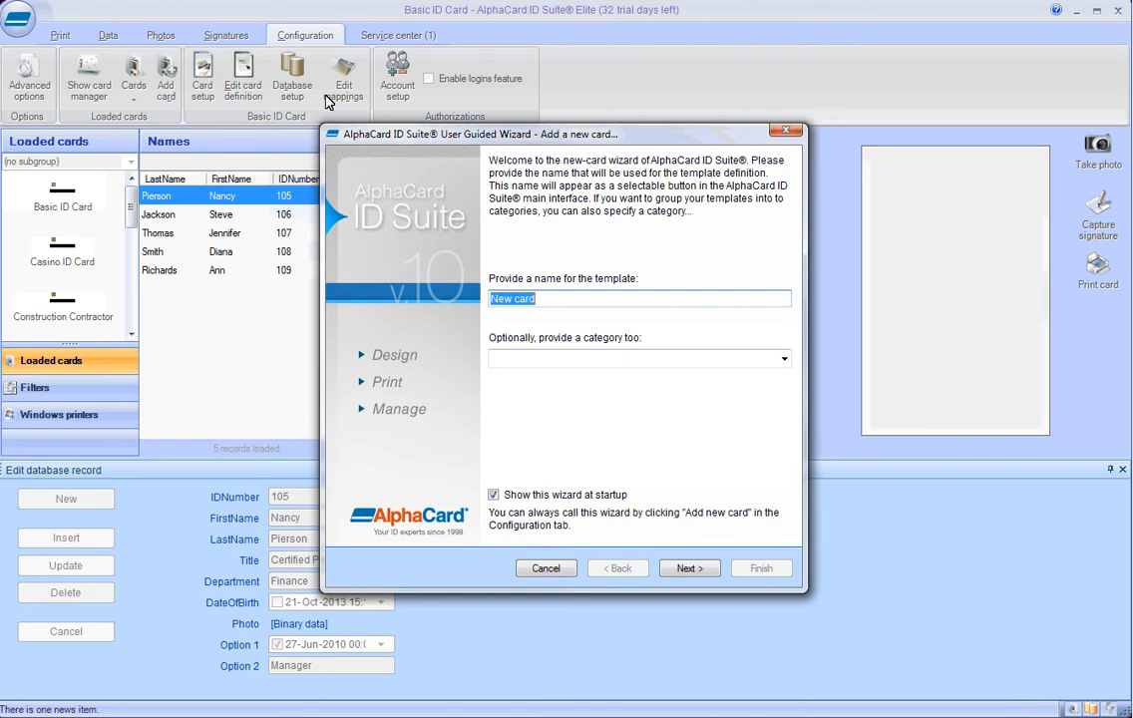
type("AlphaCard ID Suite Standard, Professional and Elite Training")
key("Tab")
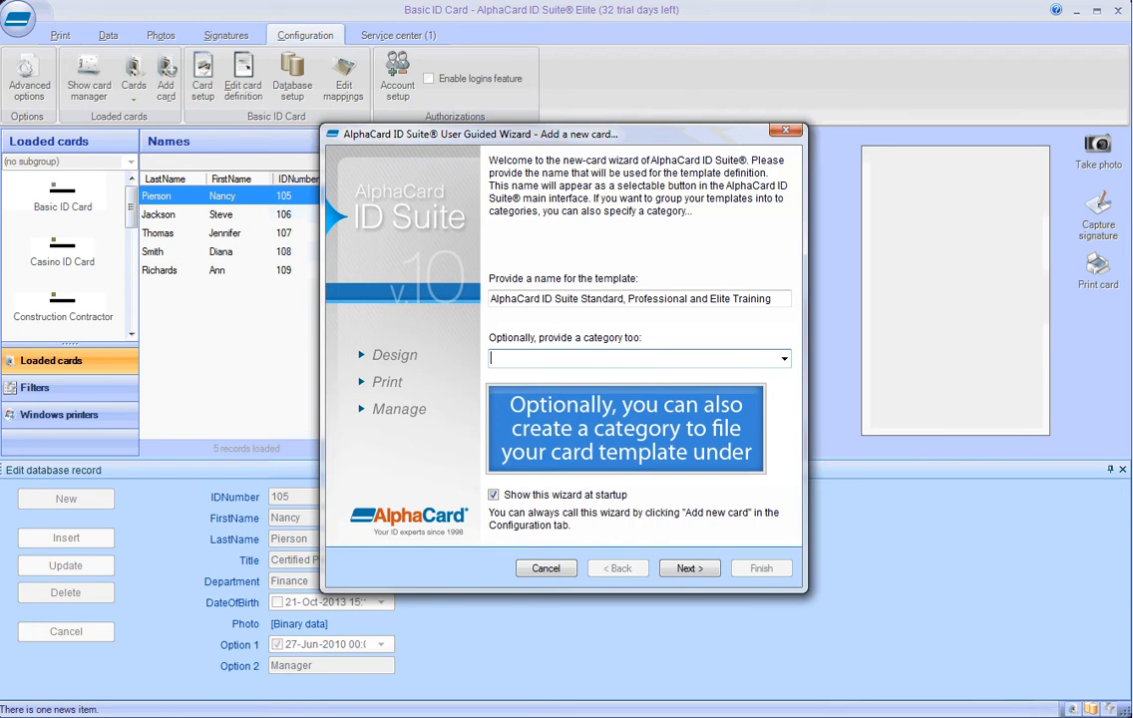
type("Trainings")
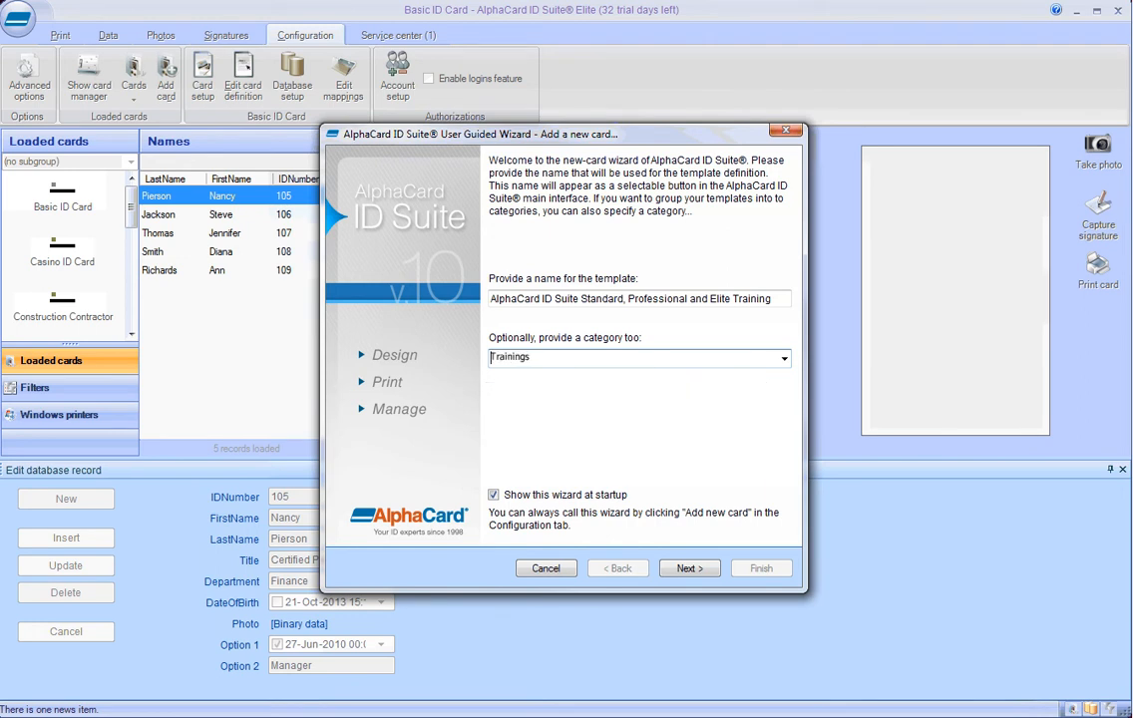
left_click(690, 569)
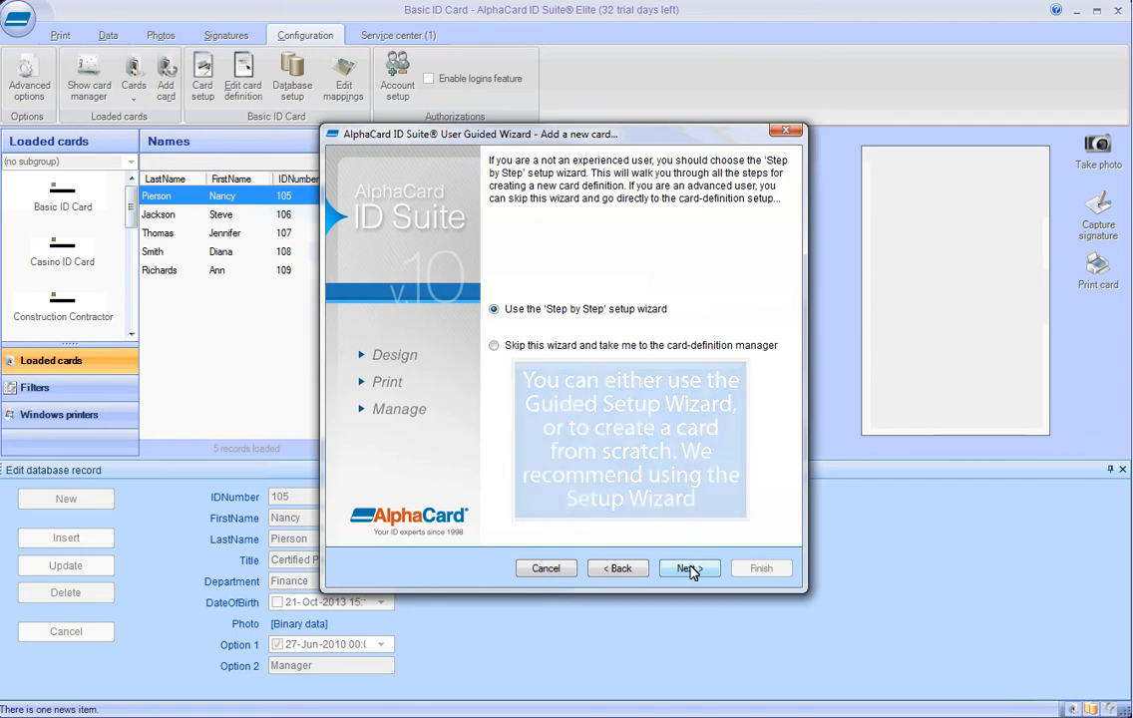
- Use the Step by Step setup wizard and make the card single sided with portrait orientation
left_click(679, 572)
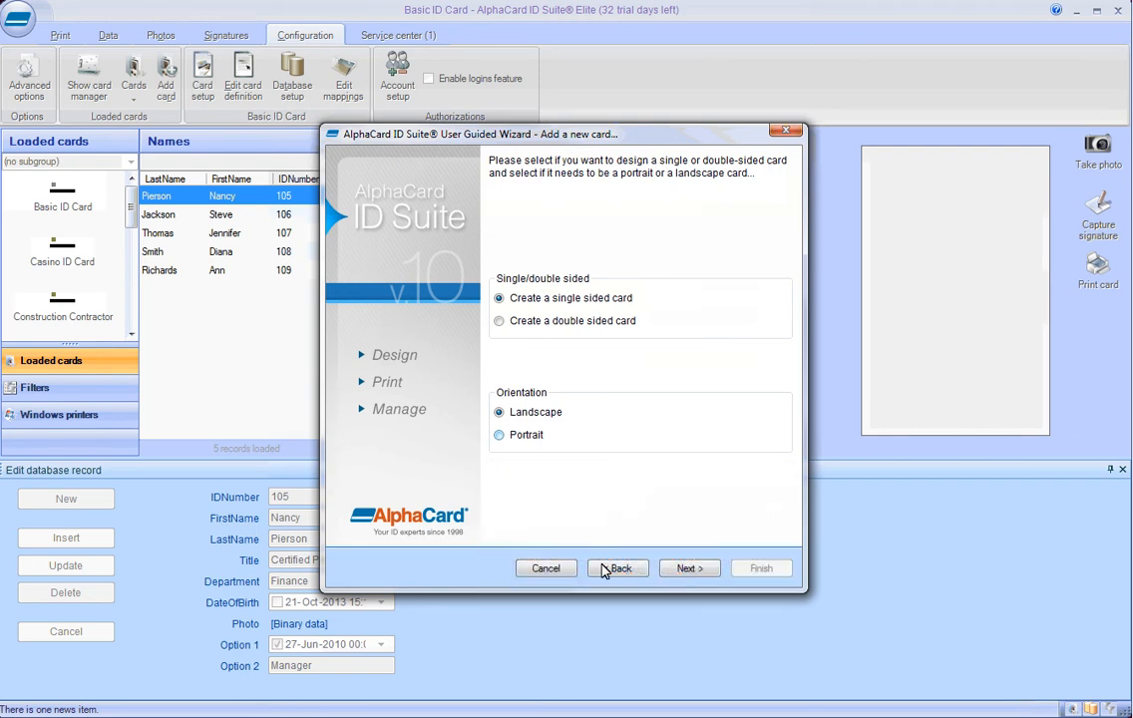
left_click(500, 437)
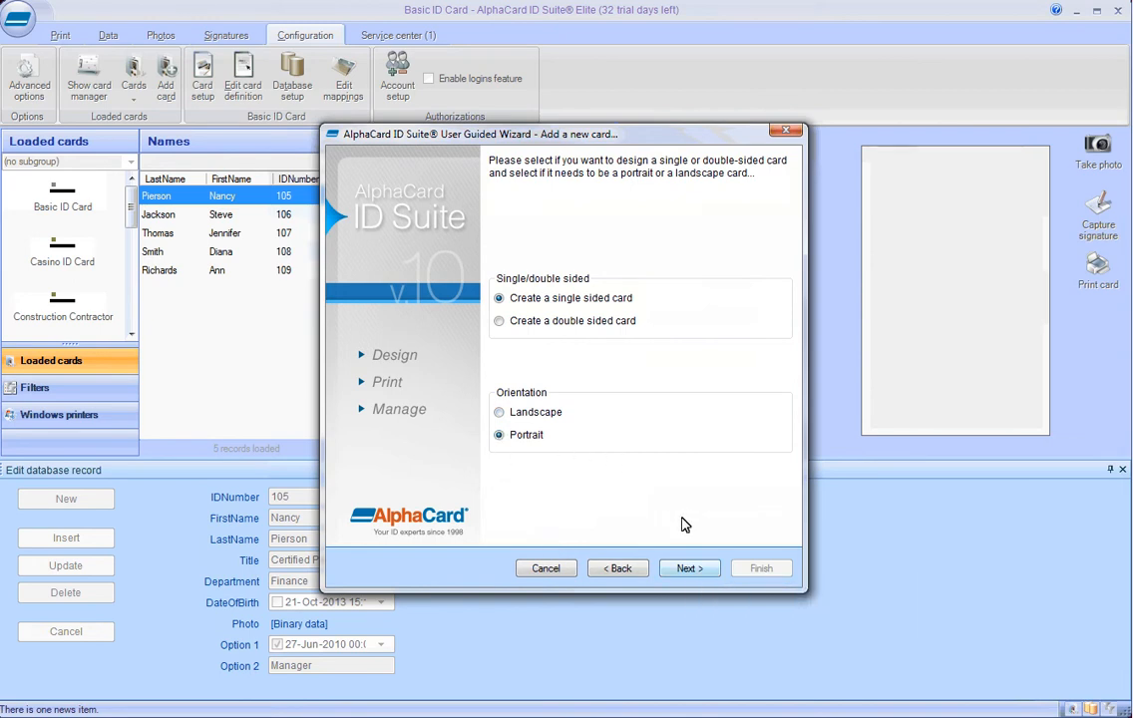
left_click(688, 569)
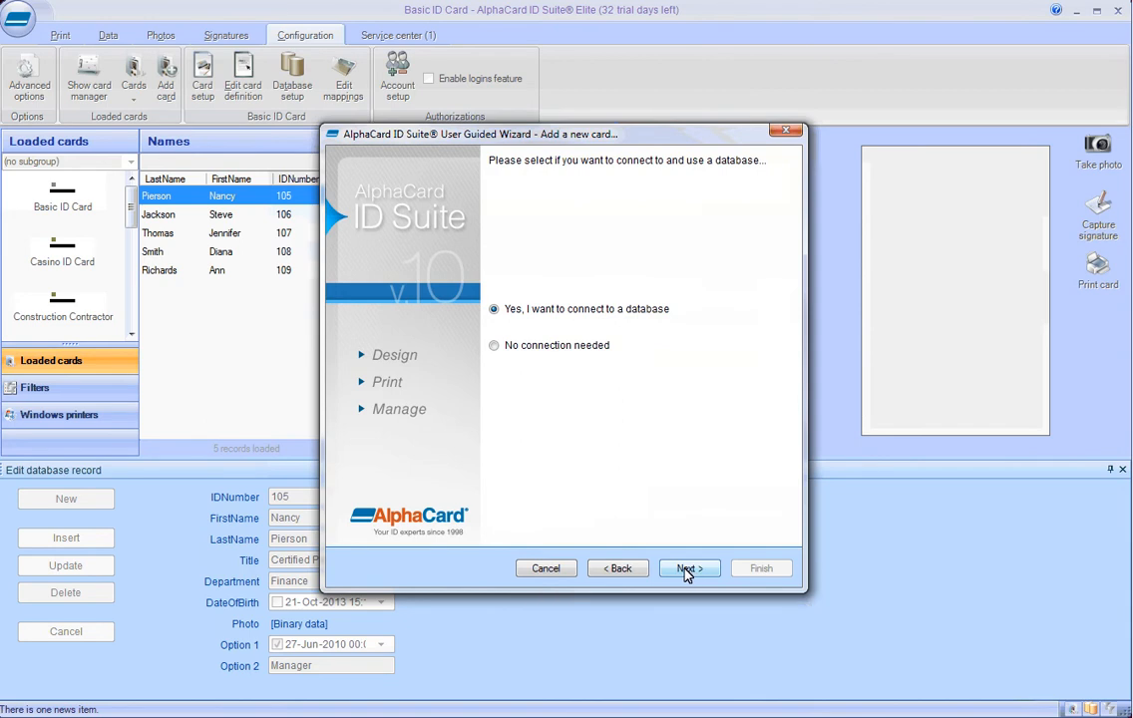
- Connect the card to a database, using the IDCardAdvanced template for MS Access
left_click(685, 573)
left_click_drag(788, 357, 787, 415)
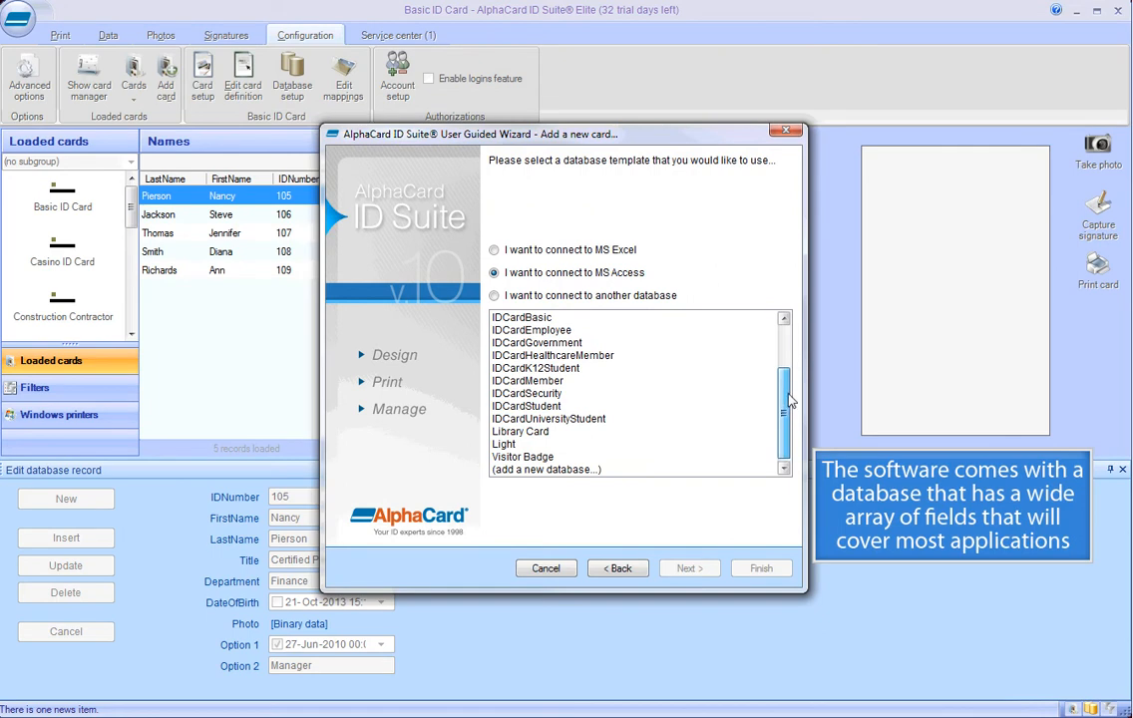
scroll(789, 401, "up", 2)
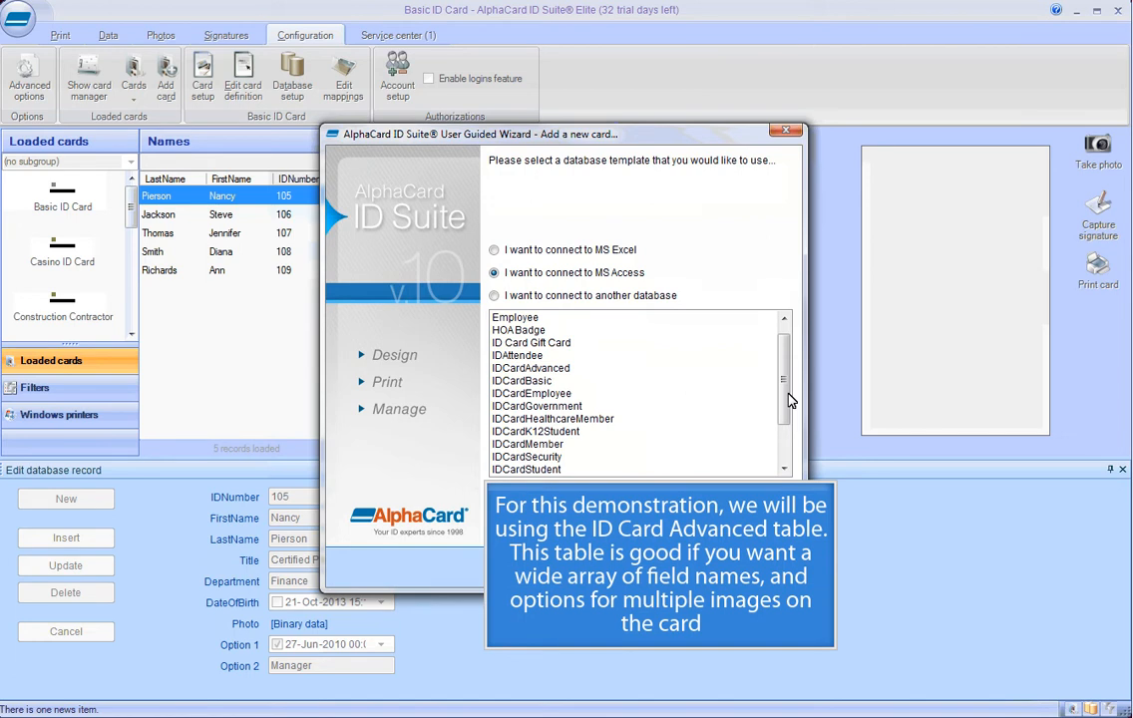
left_click(582, 370)
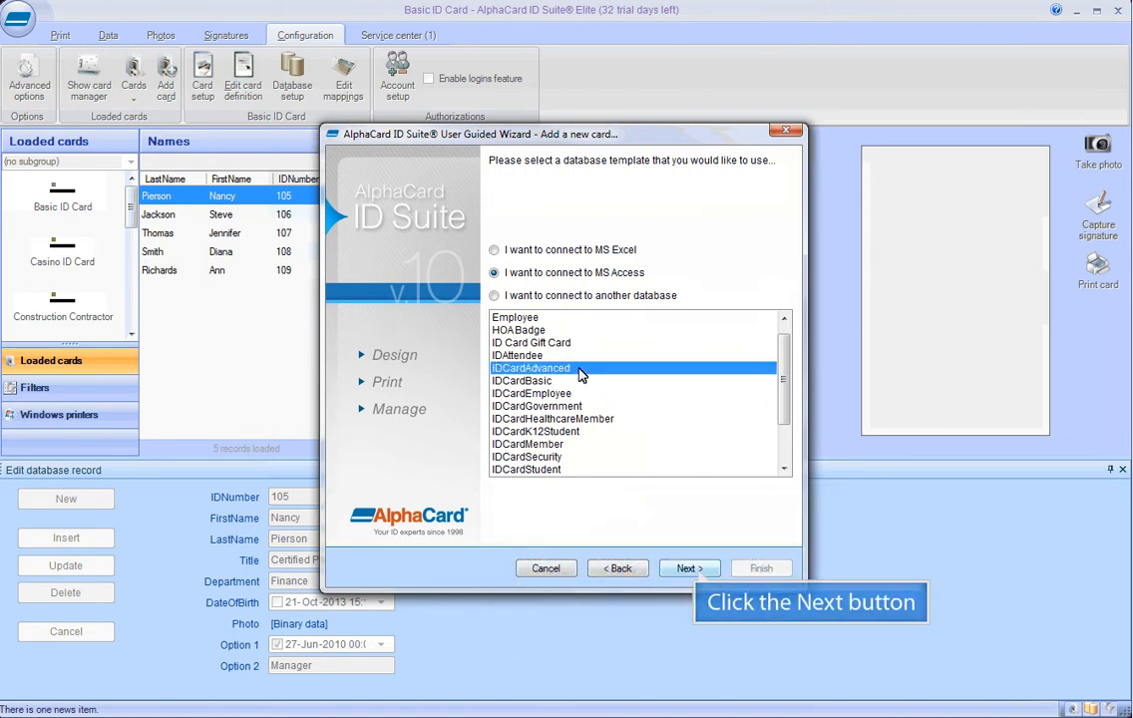
left_click(692, 570)
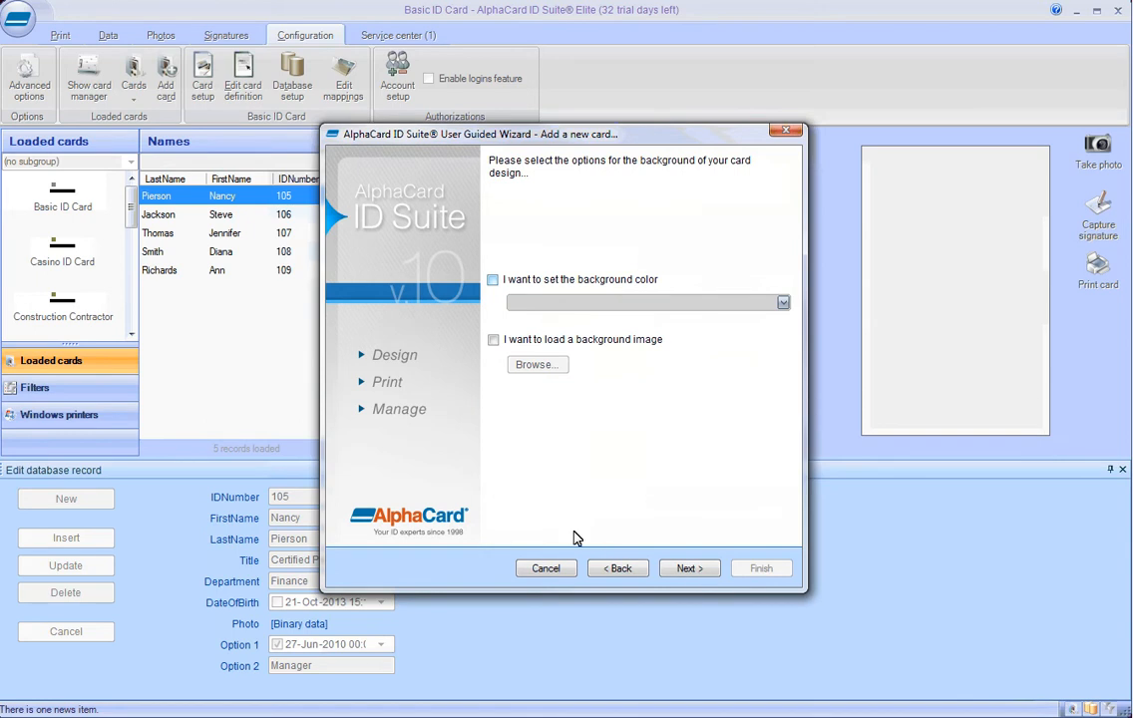
- Enable a background color for the card and set it to red #FF3828
left_click(493, 281)
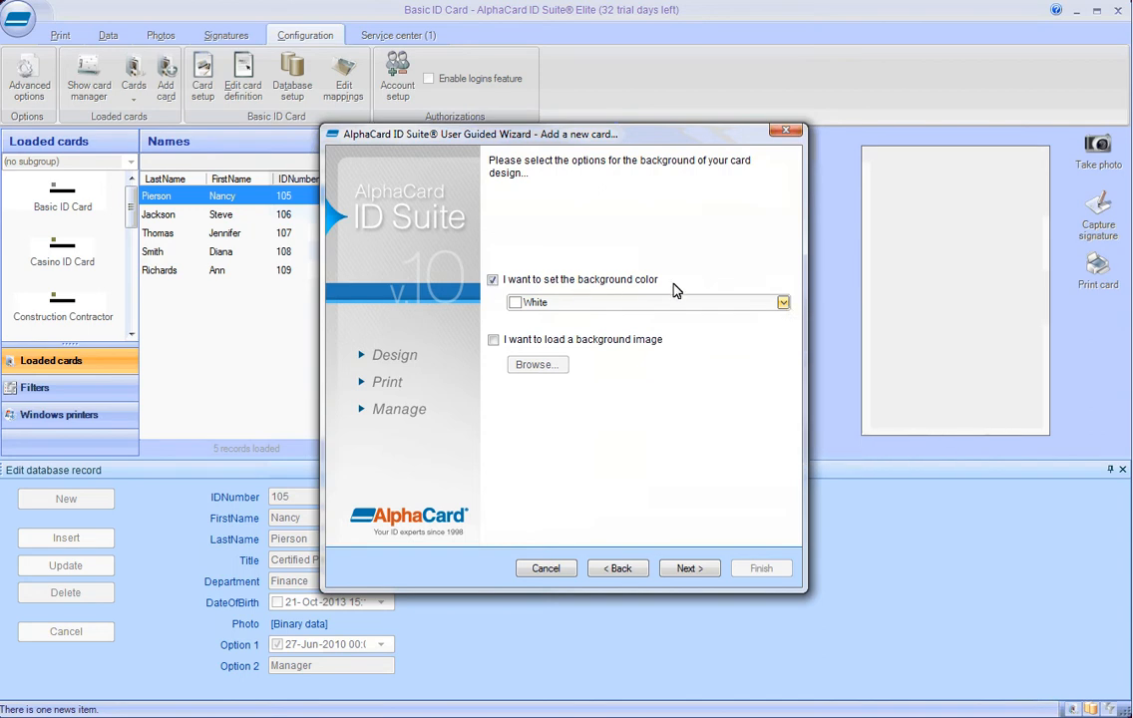
left_click(783, 303)
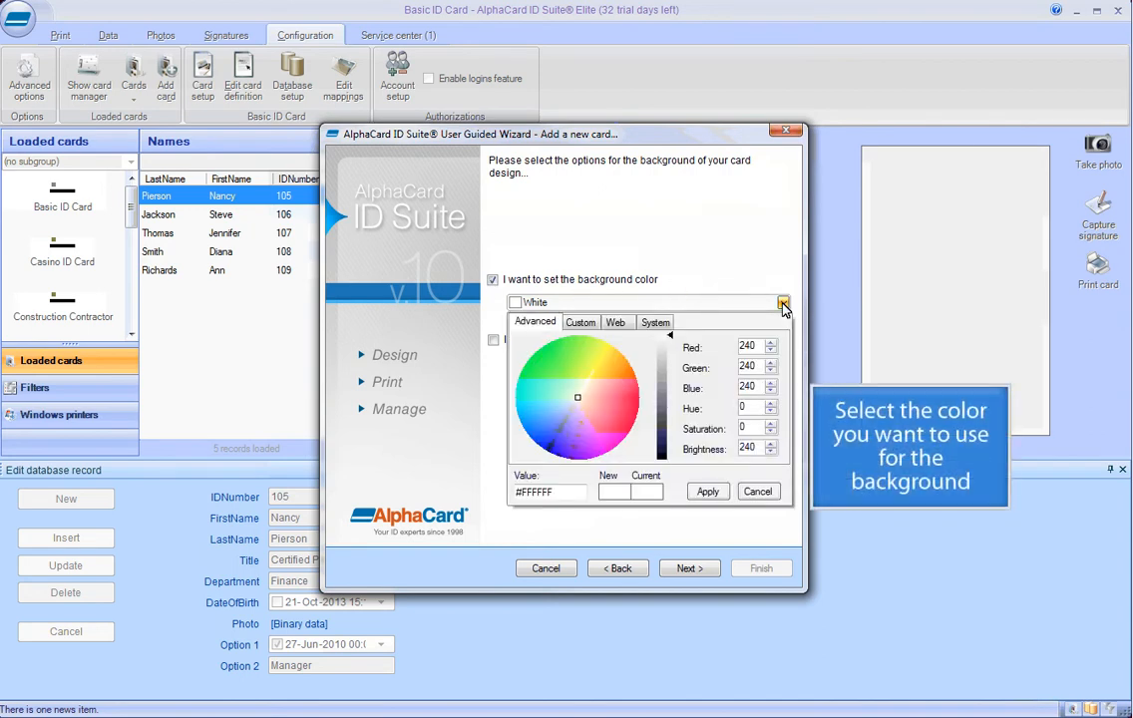
left_click(631, 396)
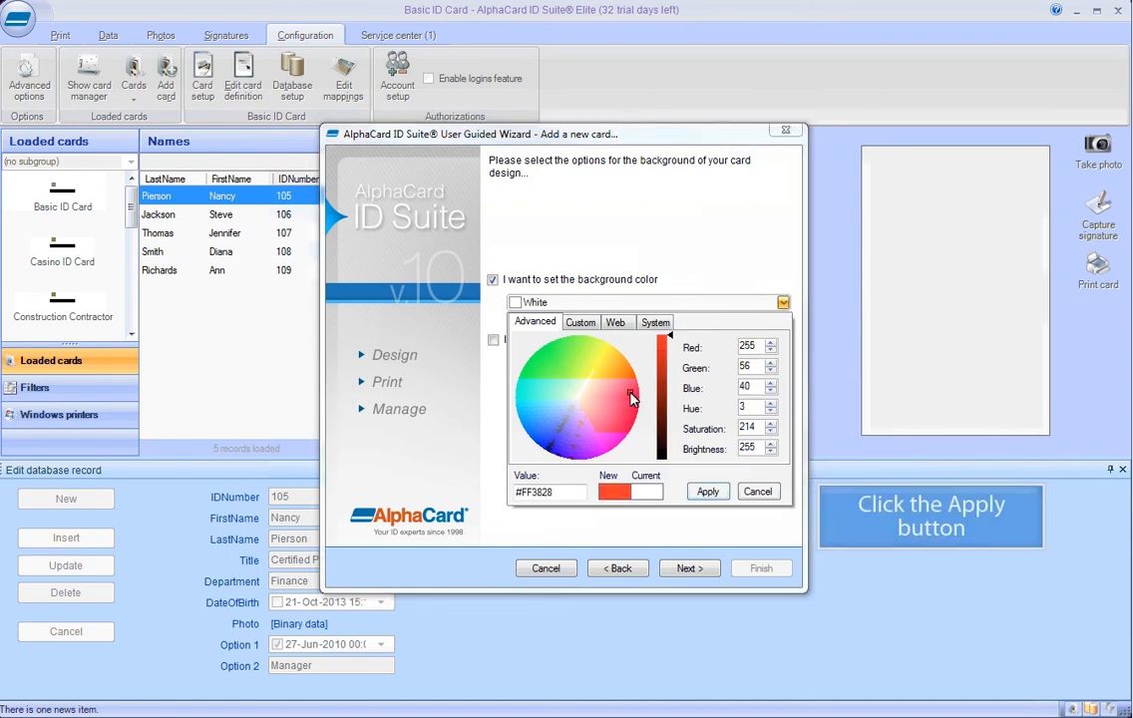
left_click(709, 492)
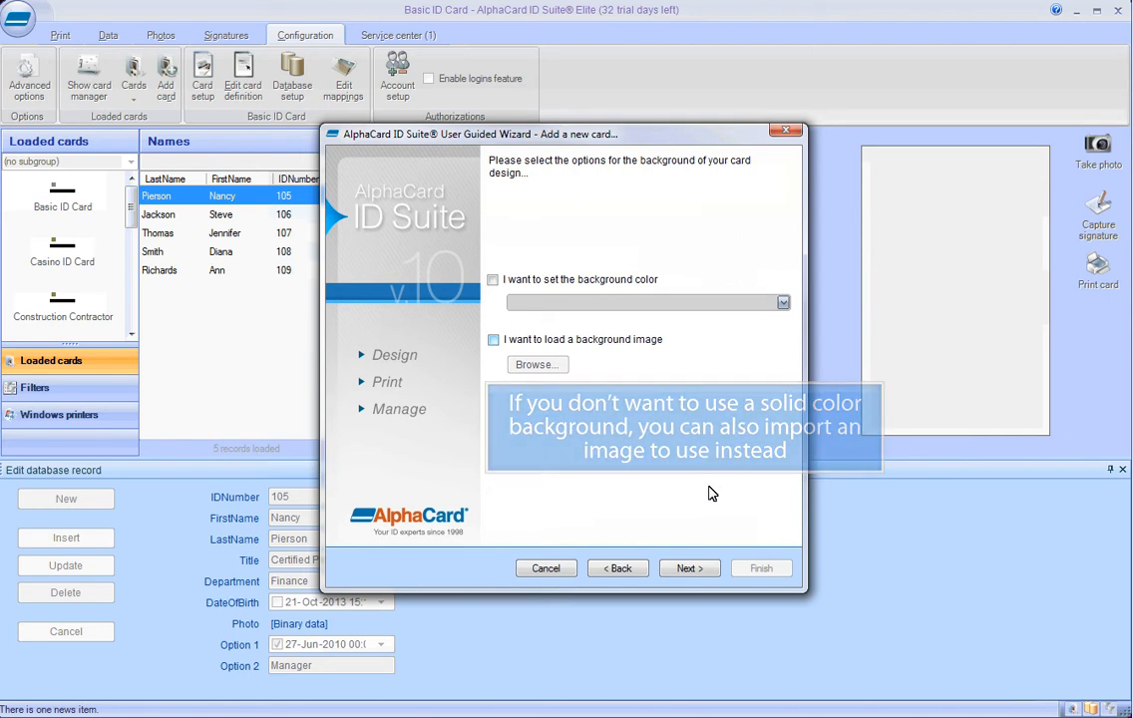
- Load background.jpg from the Advance Credit Union folder as the card's background image and continue to the logo options
left_click(494, 340)
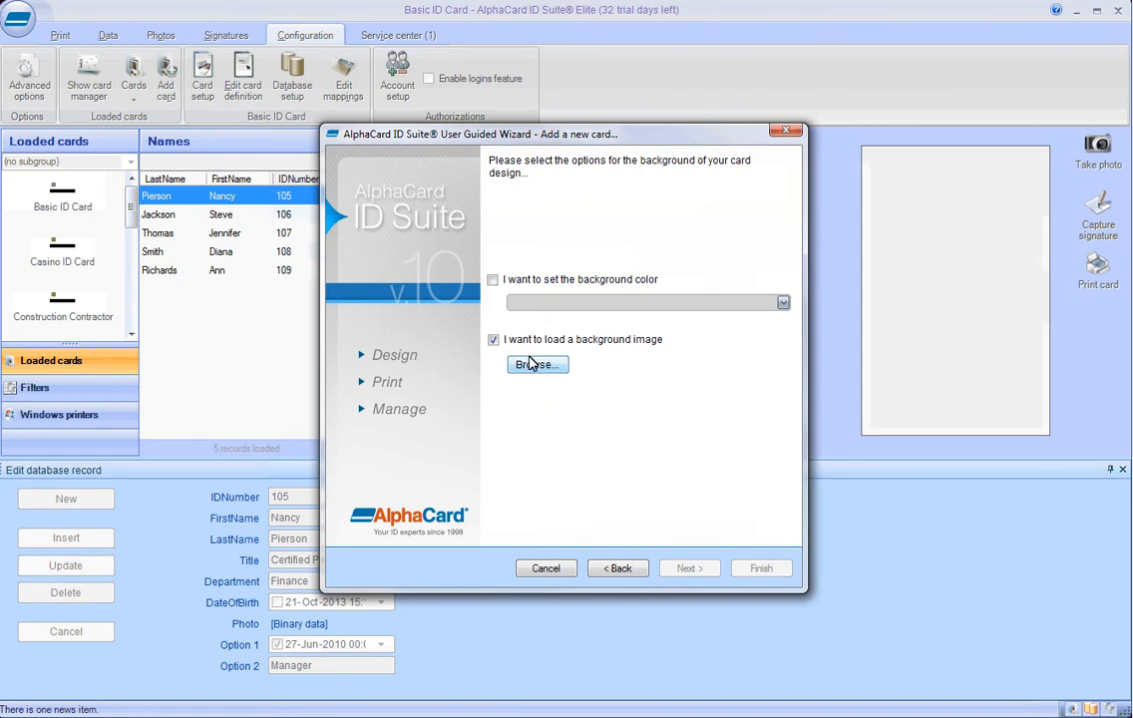
left_click(533, 366)
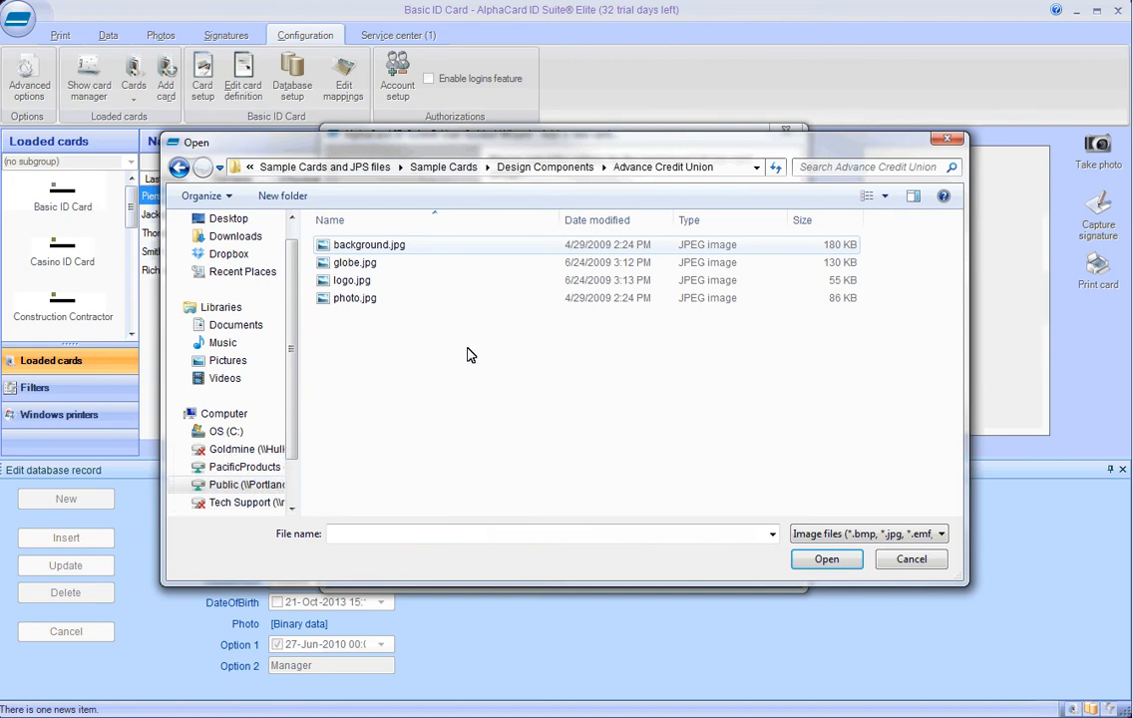
left_click(420, 249)
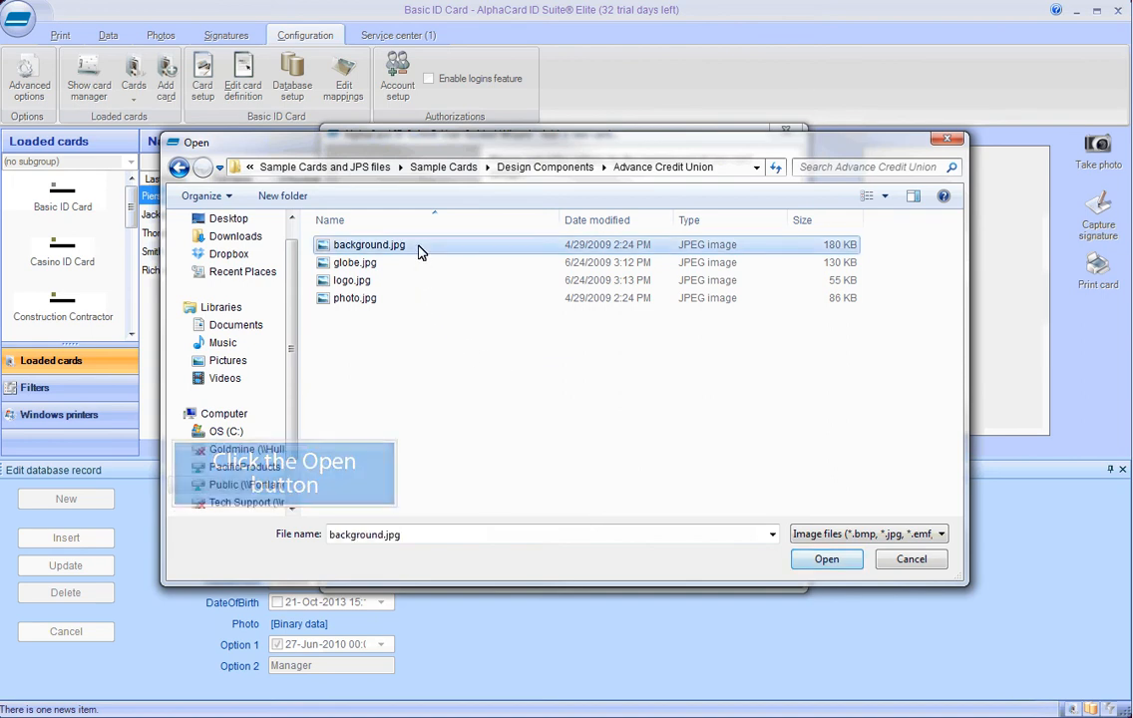
left_click(827, 560)
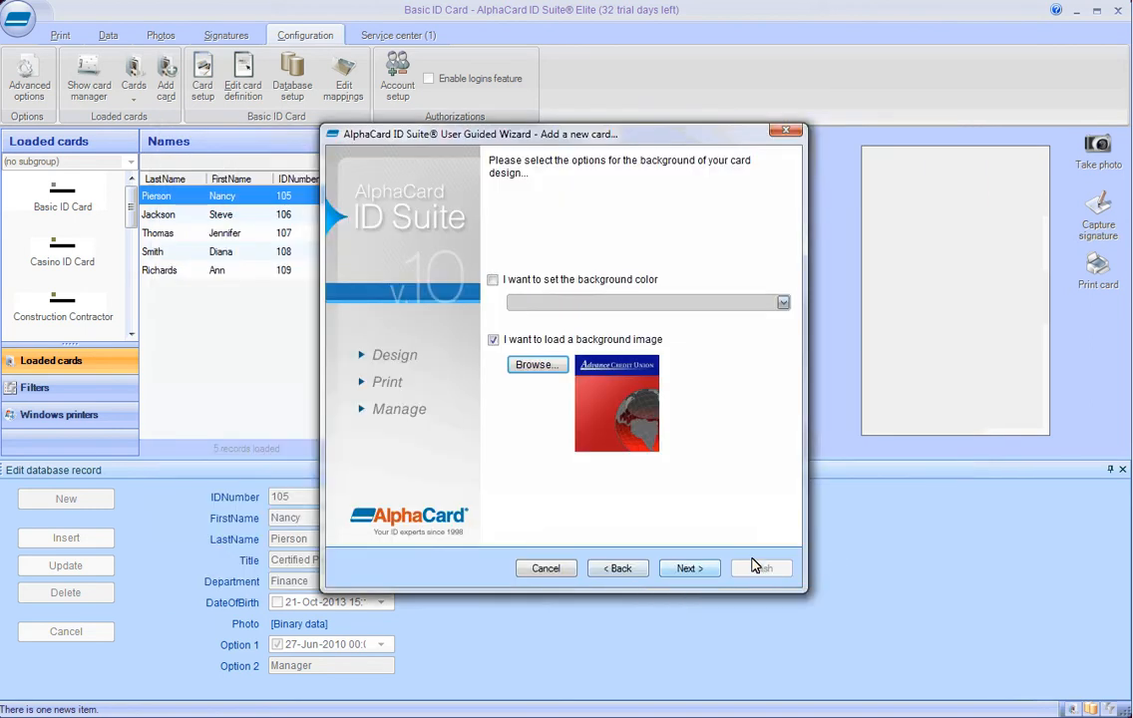
left_click(691, 569)
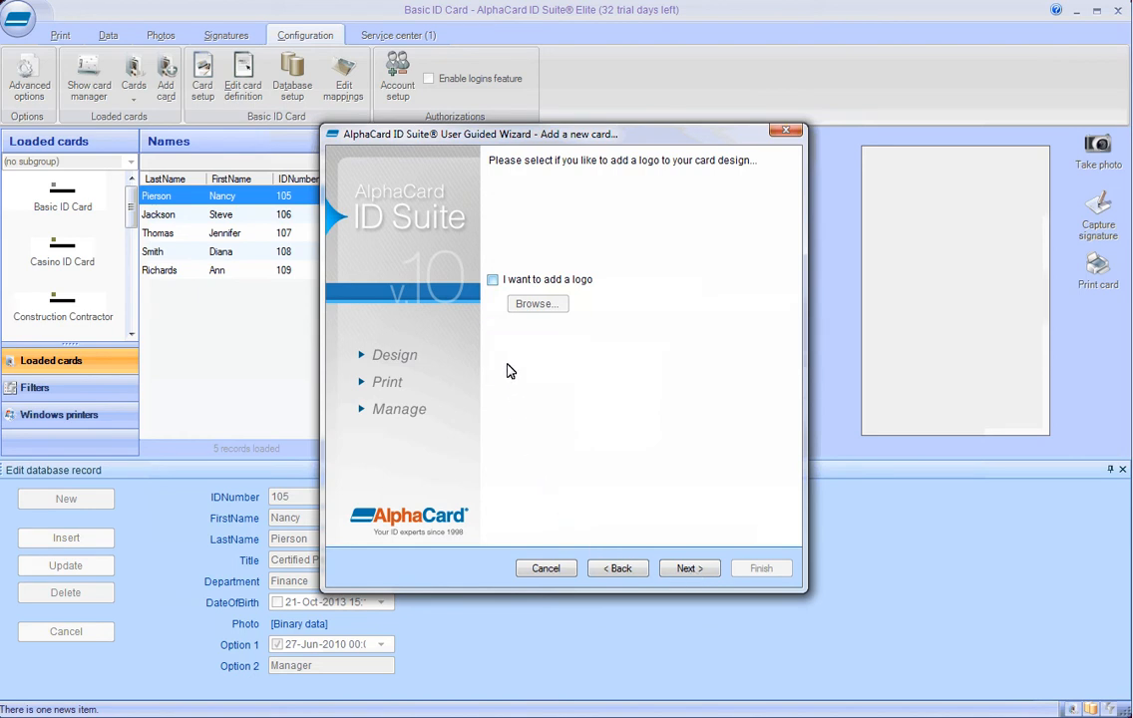
- Enable a logo for the card and load logo.jpg from the Advance Credit Union folder
left_click(502, 283)
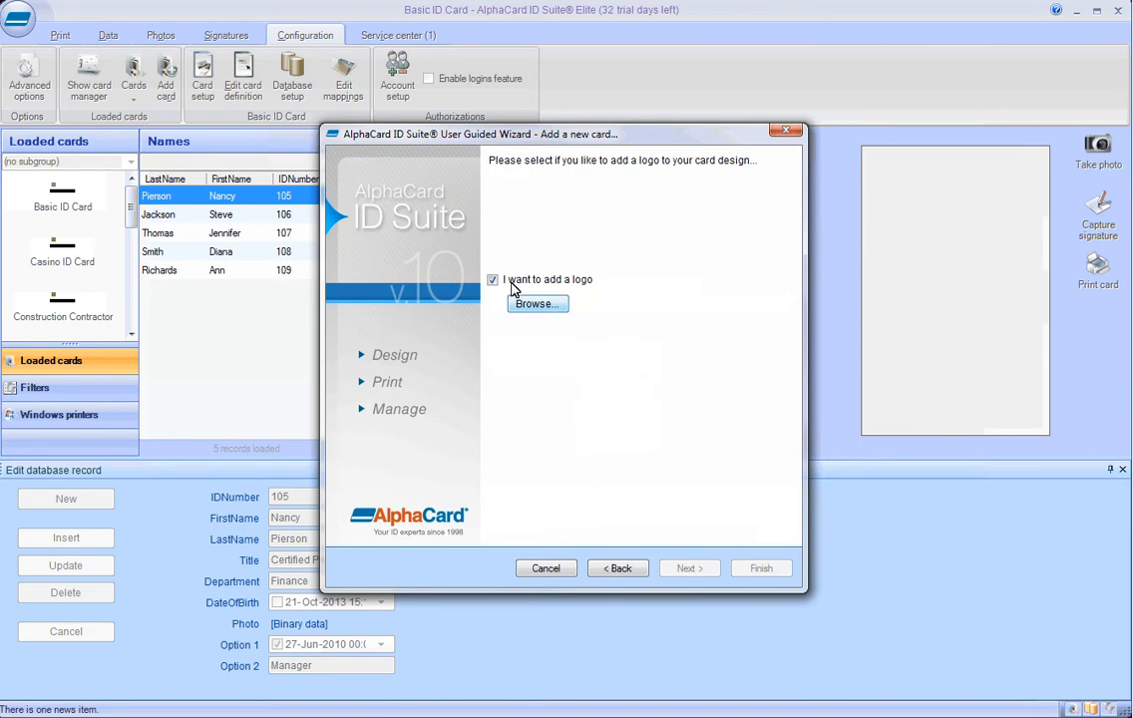
left_click(537, 305)
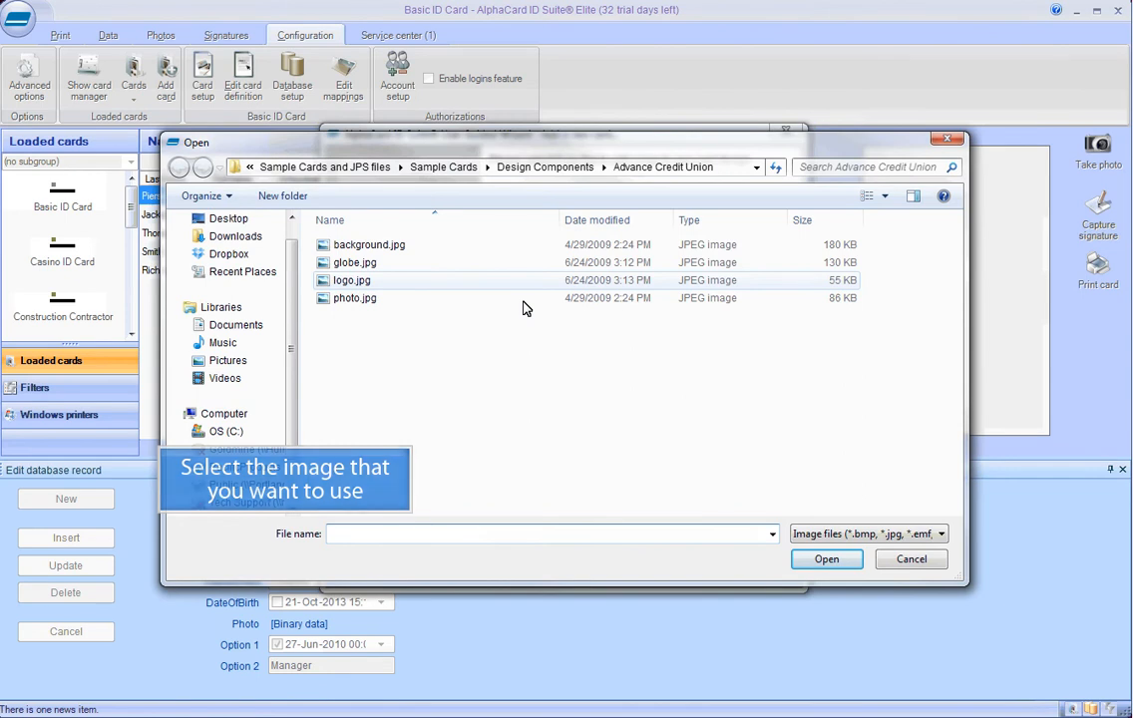
left_click(398, 283)
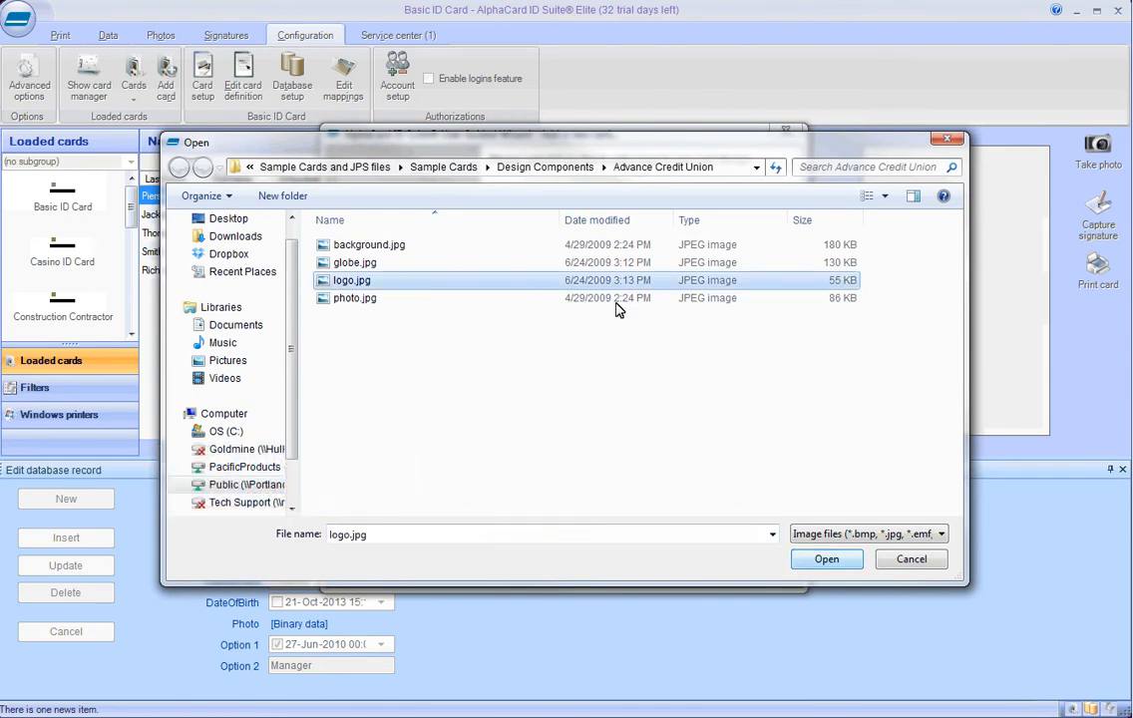
left_click(829, 561)
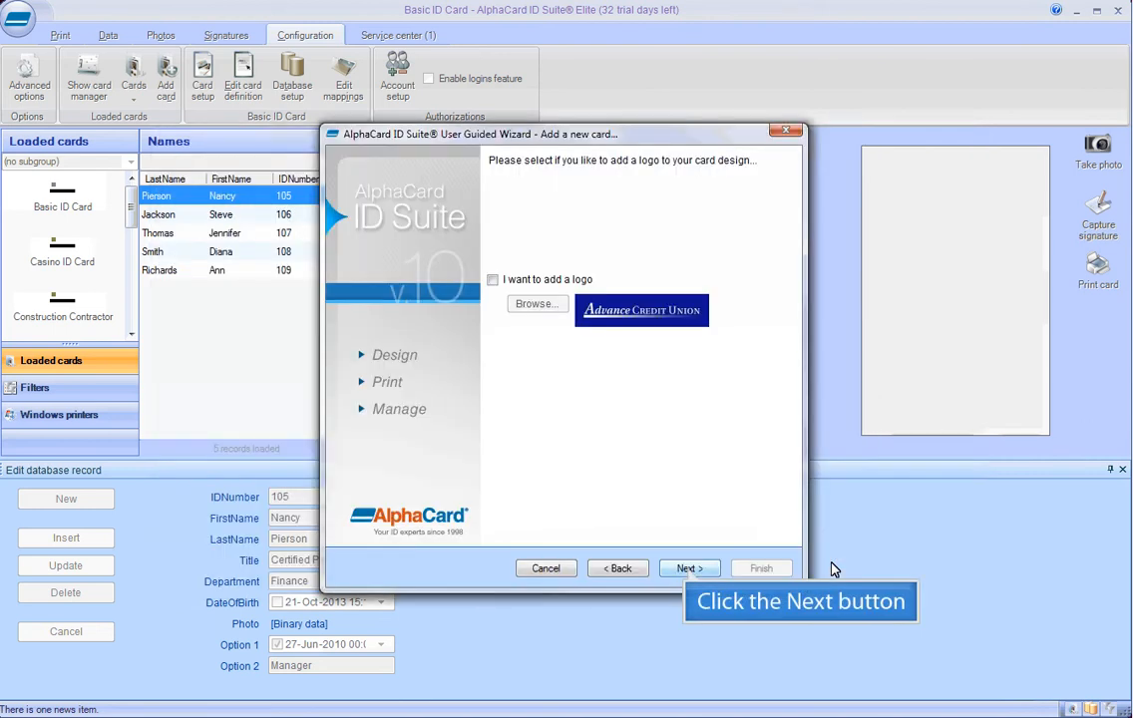
- Continue without a logo and add a photo linked to the Photo (IDCardAdvanced) field, leaving the signature out
left_click(690, 570)
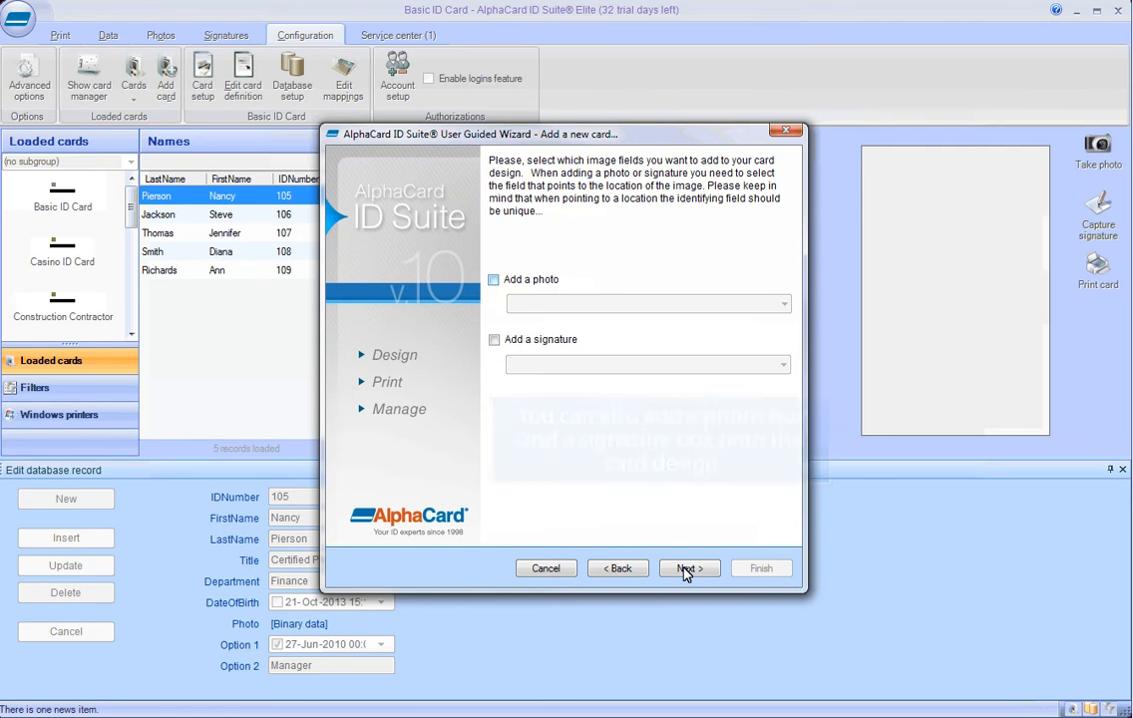
left_click(494, 281)
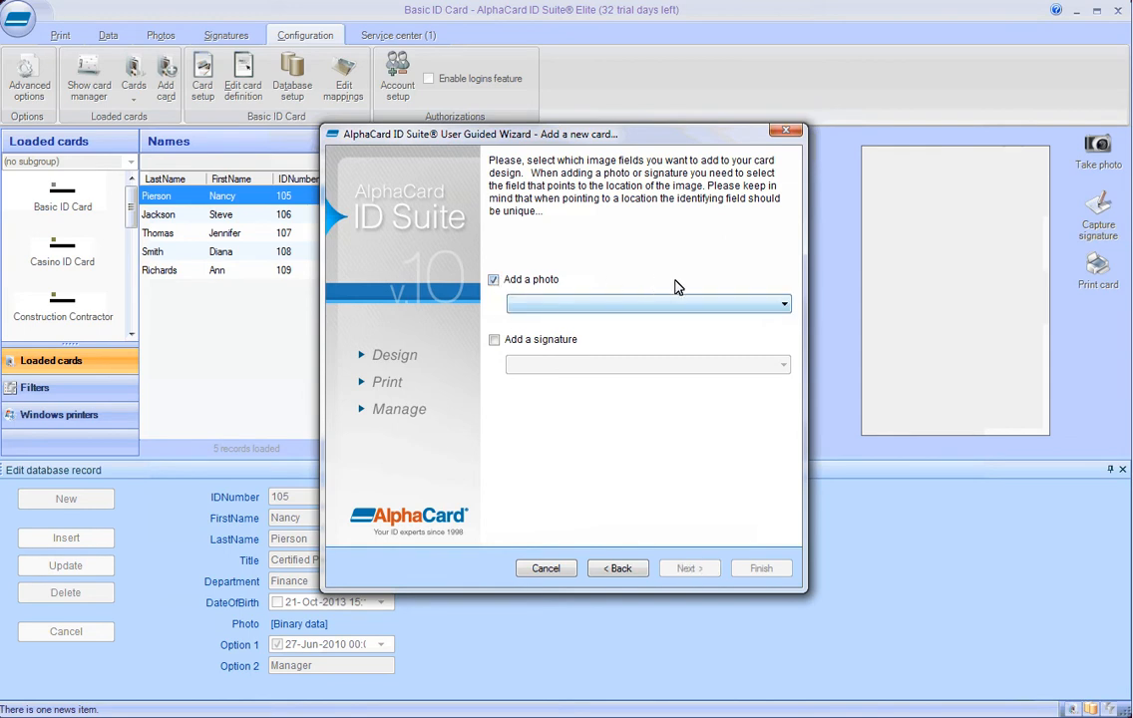
left_click(783, 307)
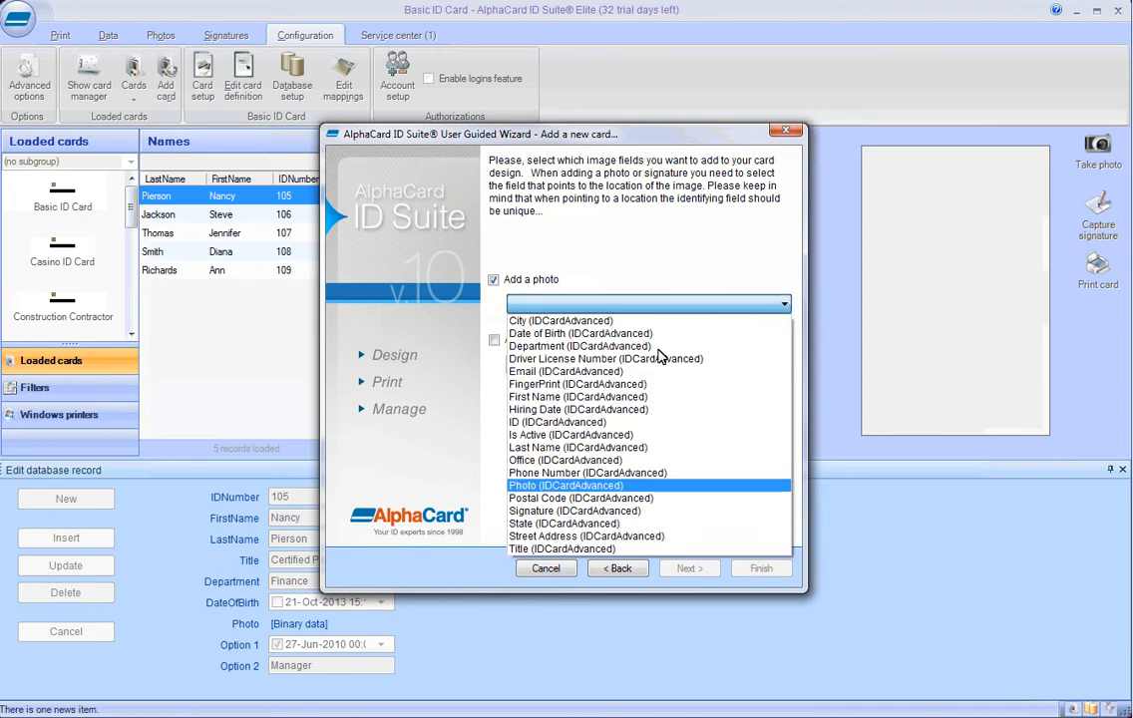
left_click(623, 487)
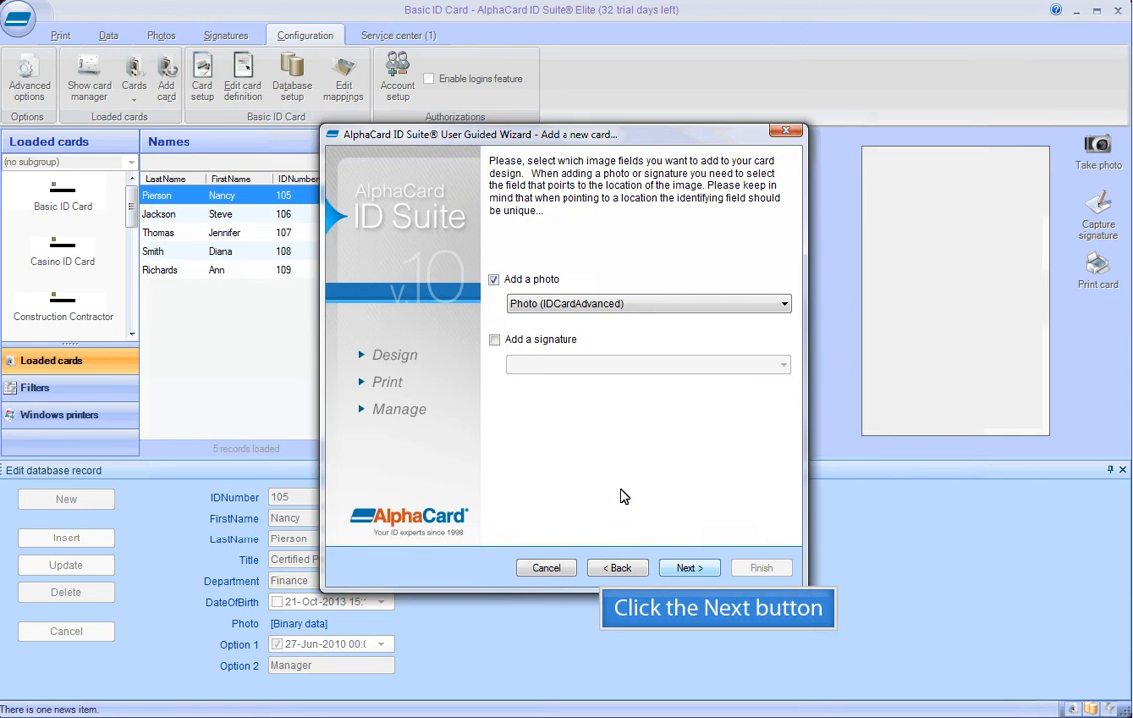
left_click(691, 568)
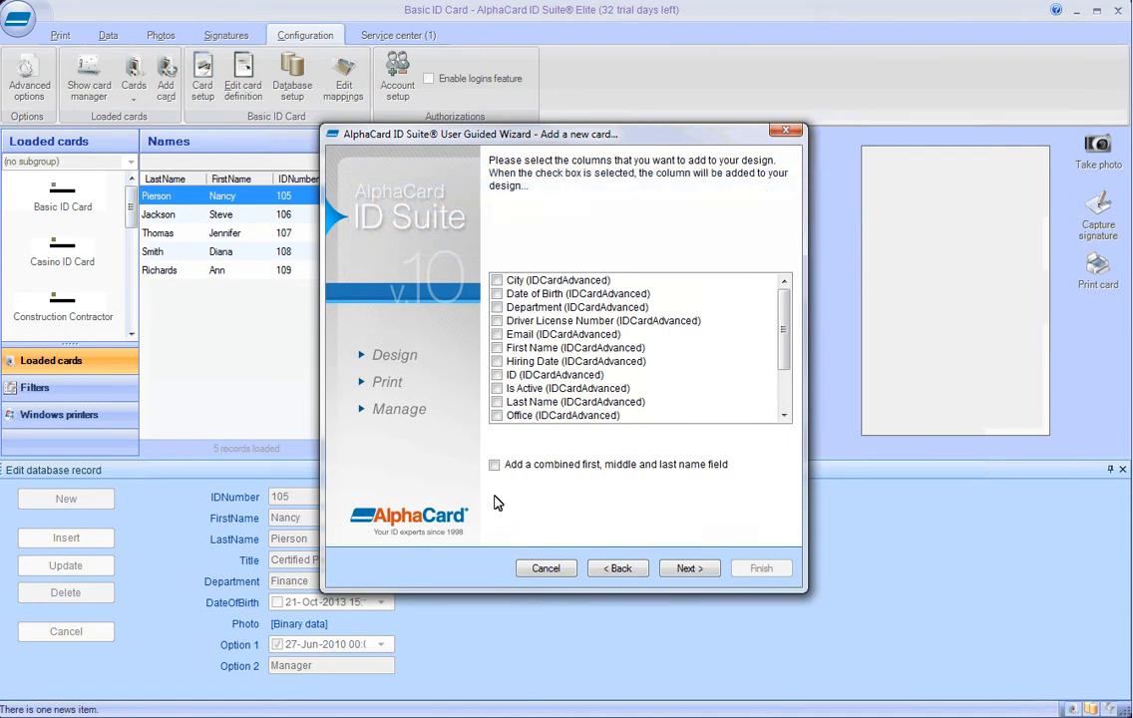
- Add a combined first, middle and last name field plus the Title, Department and Date of Birth columns, and continue to the barcode options
left_click(492, 465)
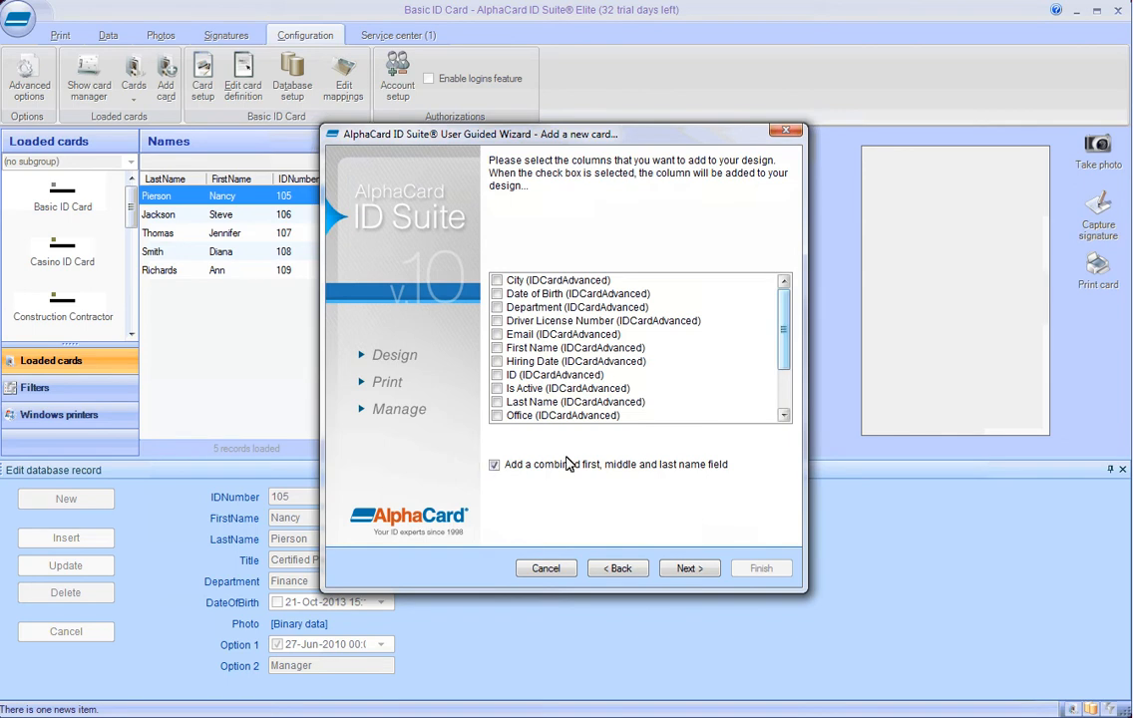
left_click_drag(784, 324, 786, 379)
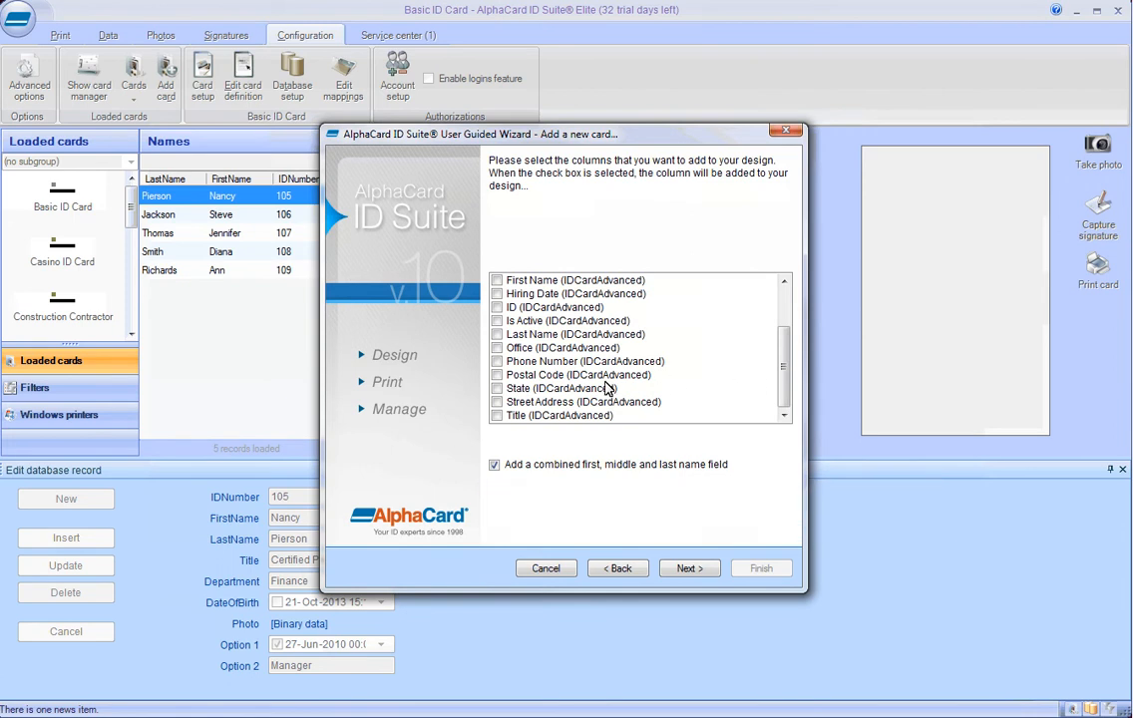
left_click(498, 417)
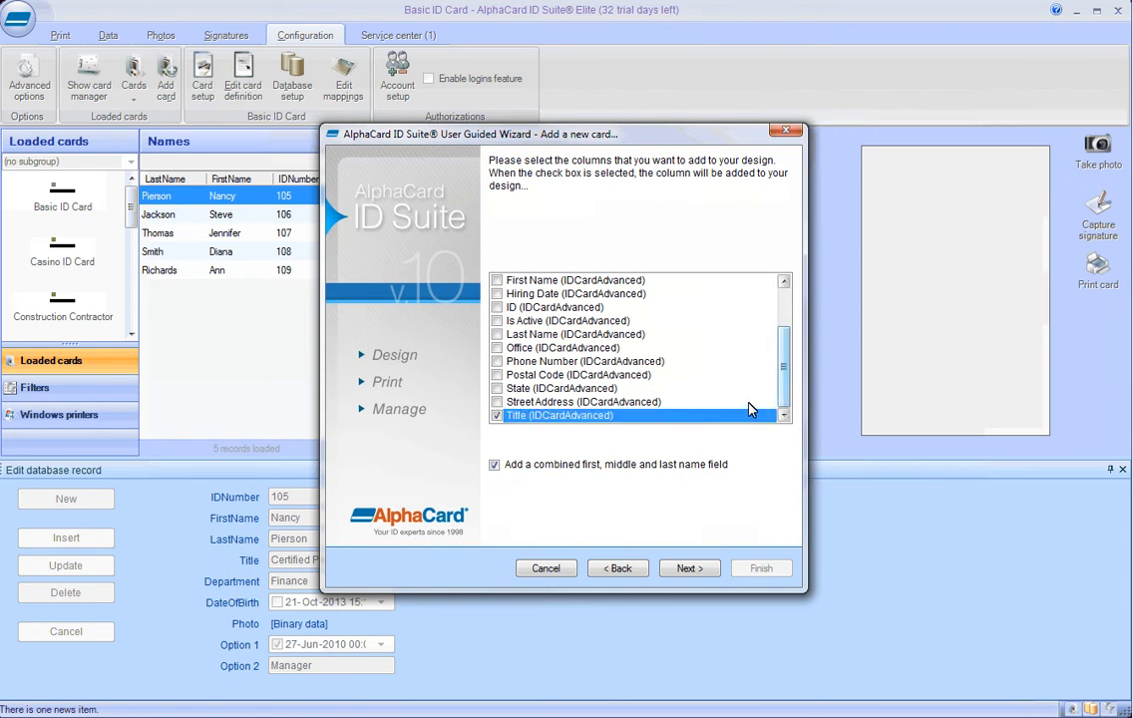
left_click_drag(787, 379, 785, 338)
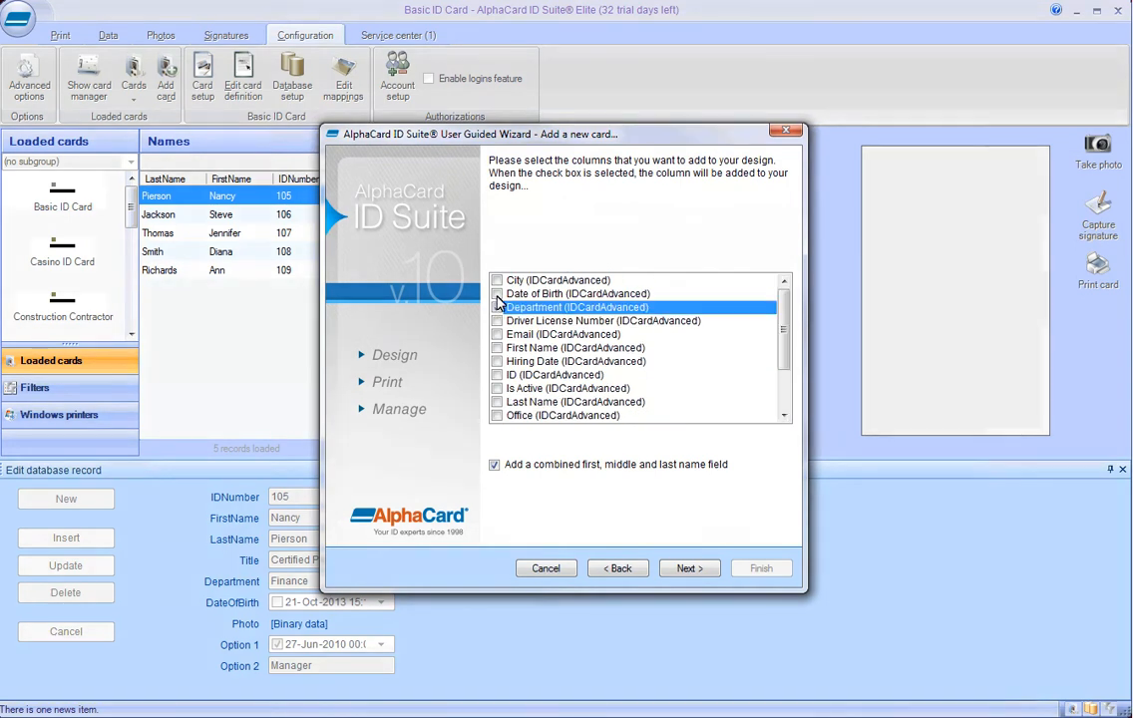
left_click(498, 294)
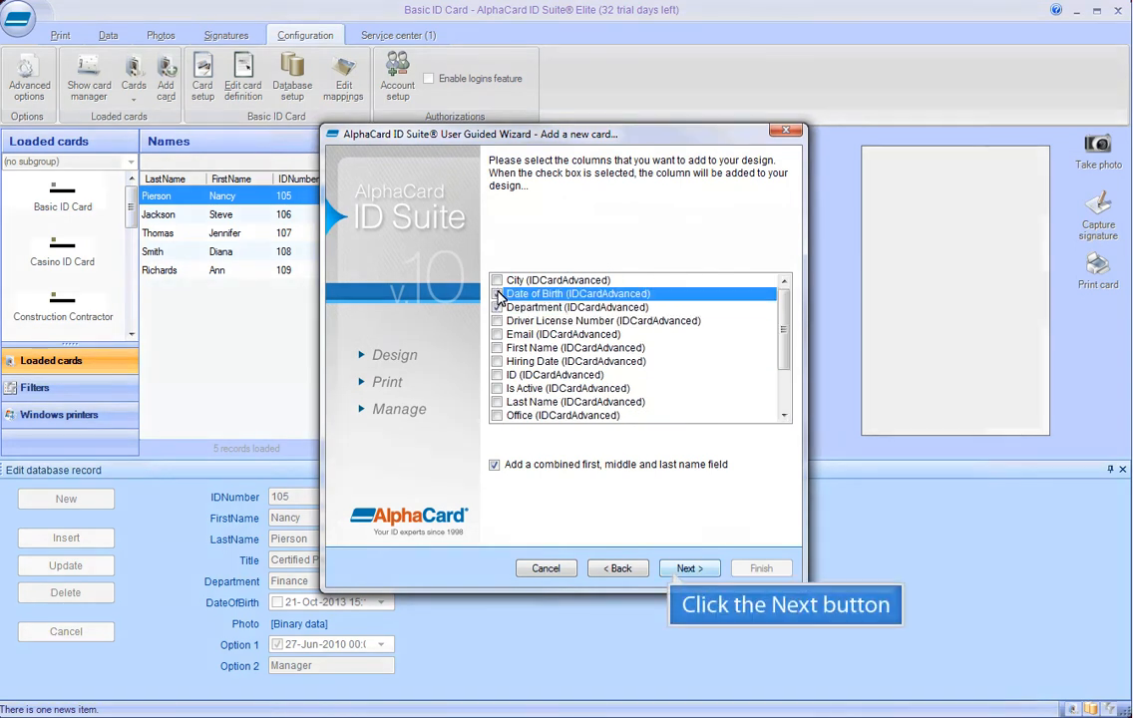
left_click(672, 576)
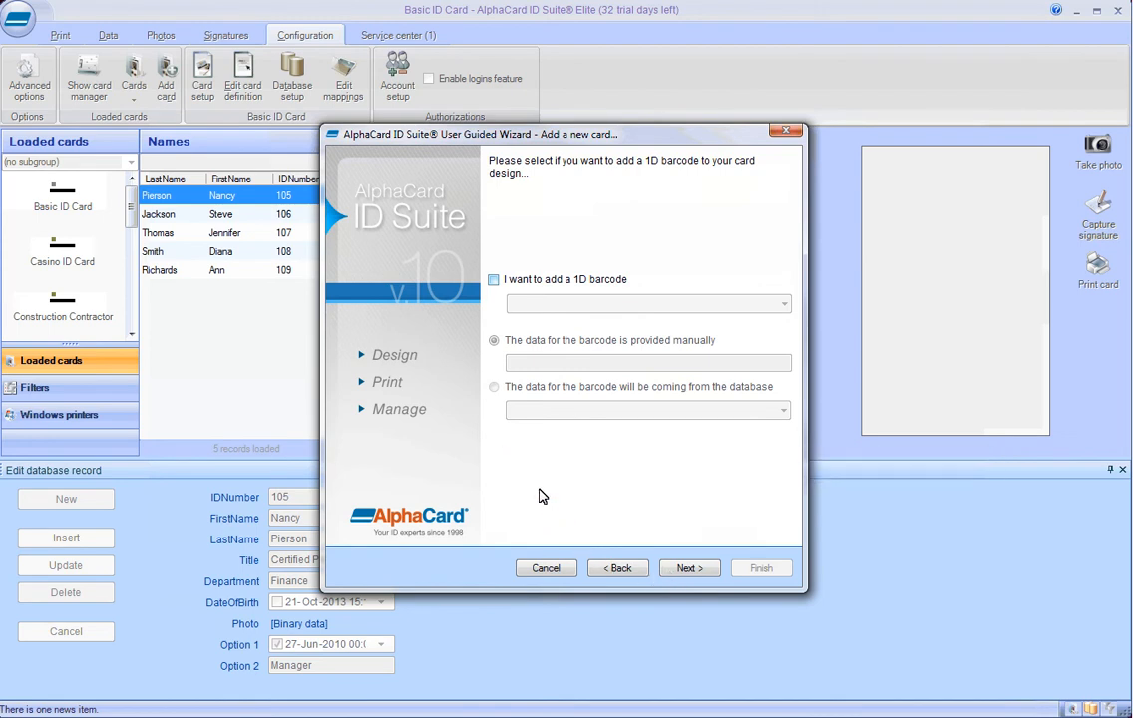
- Add a 1D Code39 barcode fed by the ID (IDCardAdvanced) database column and finish the wizard so the Designer starts
left_click(494, 281)
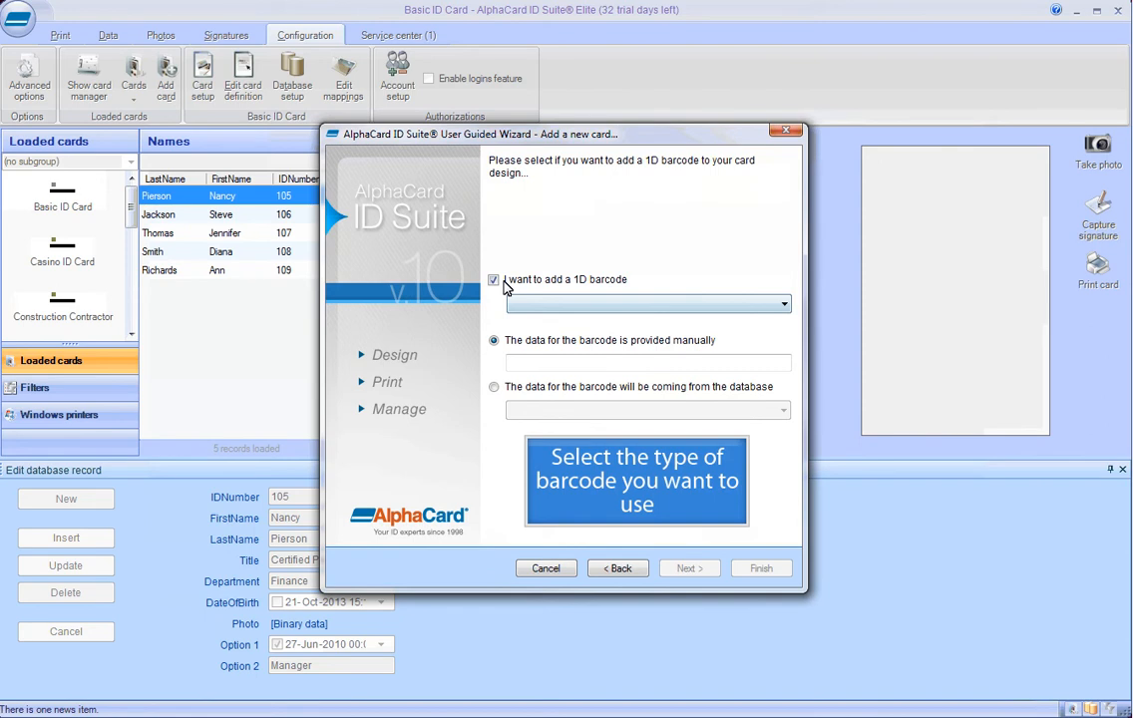
left_click(684, 305)
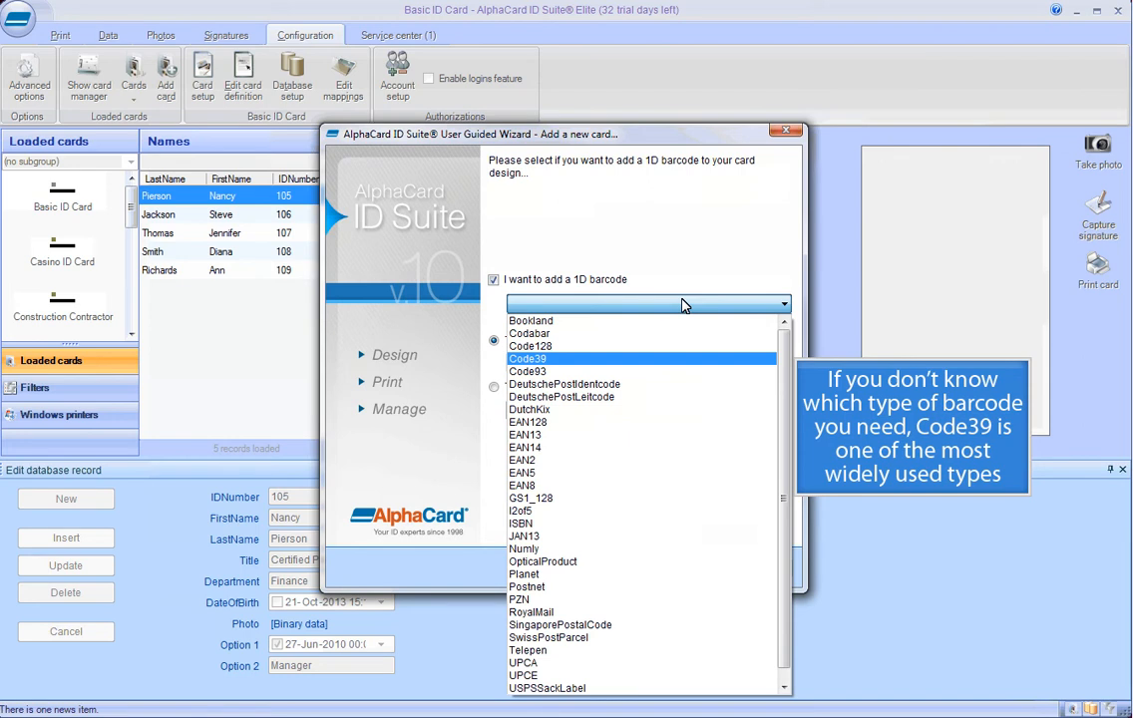
left_click(560, 360)
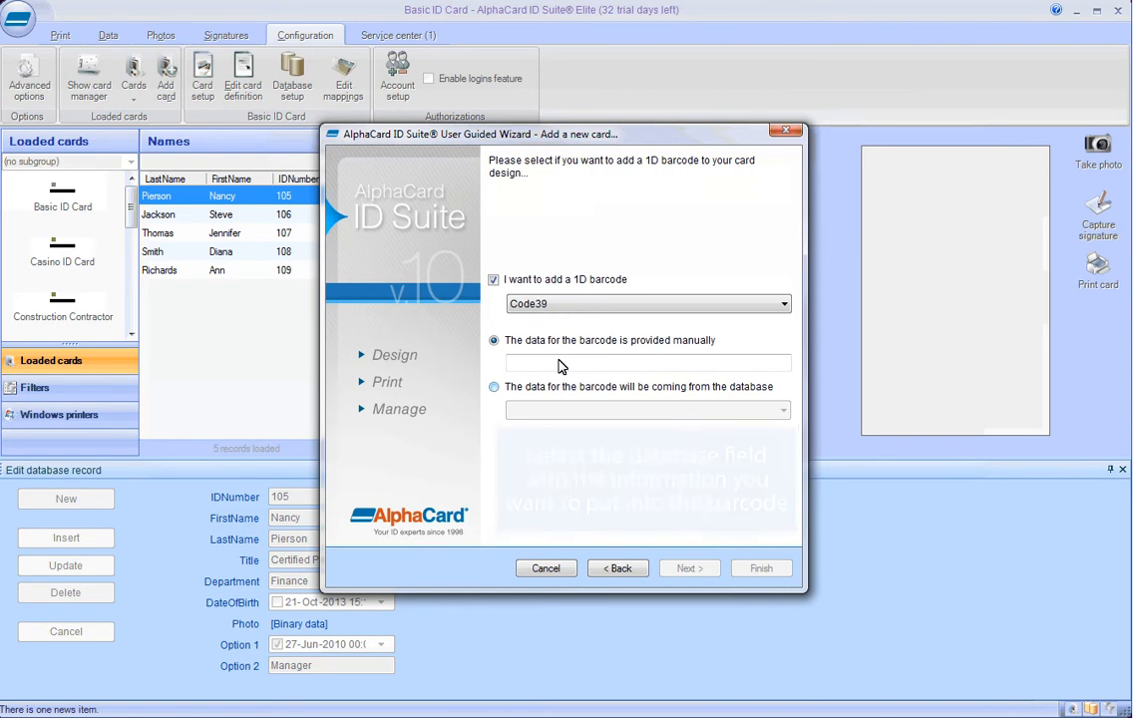
left_click(495, 388)
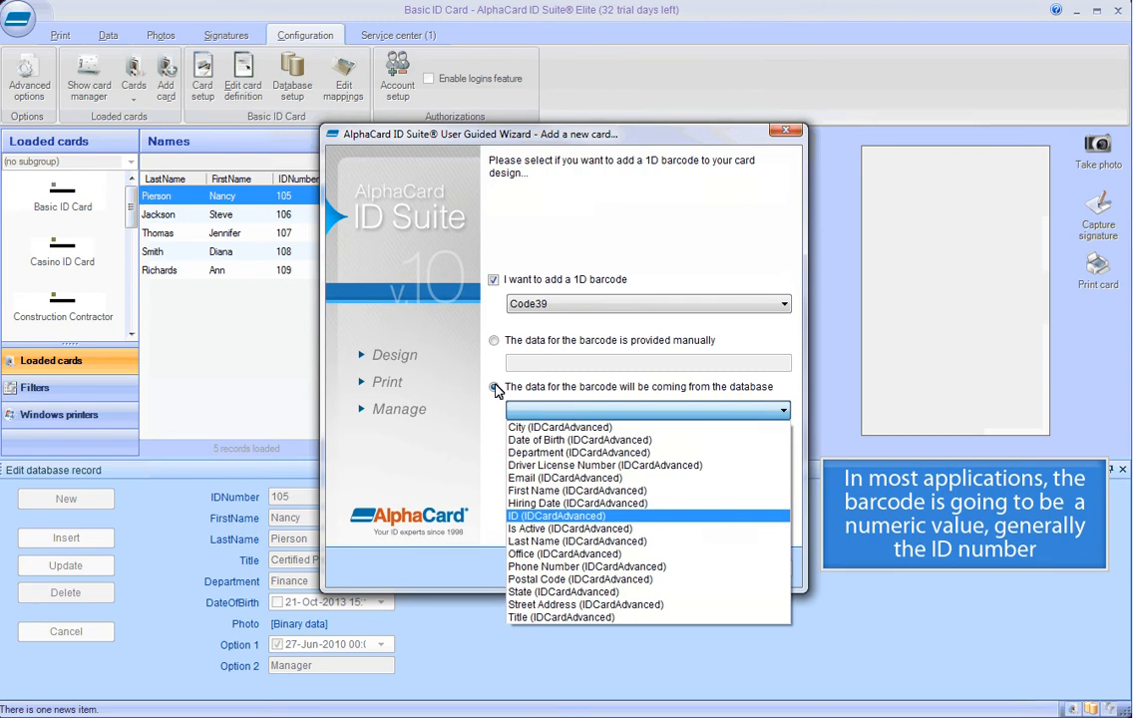
left_click(572, 518)
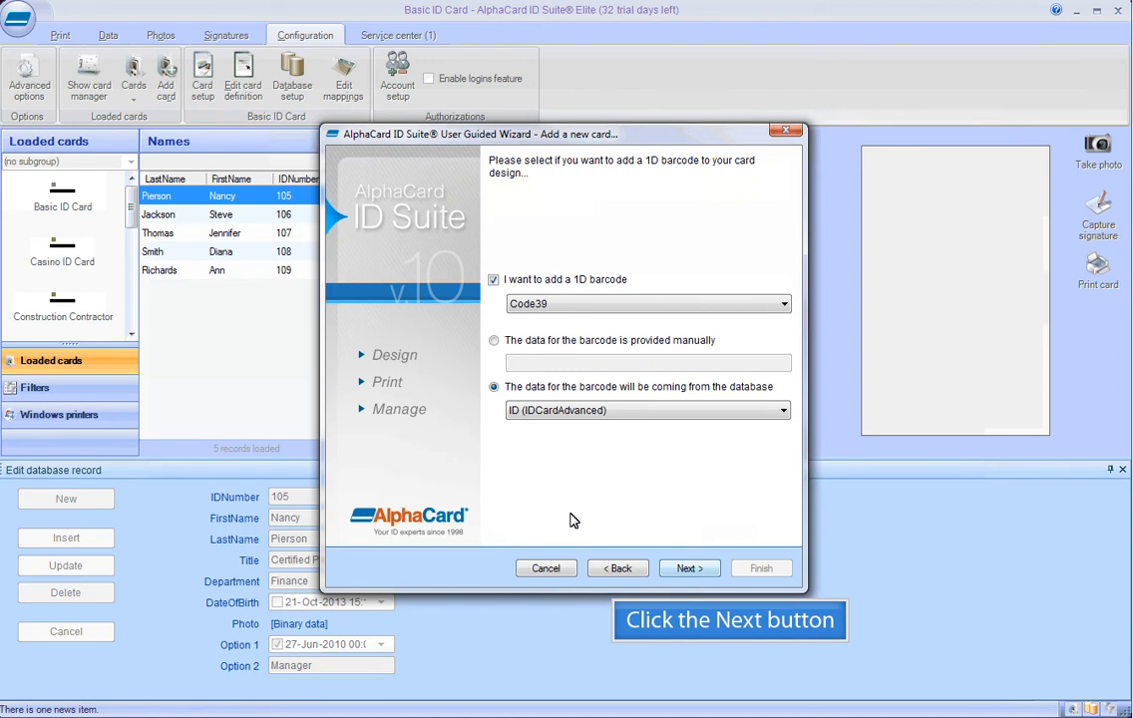
left_click(671, 570)
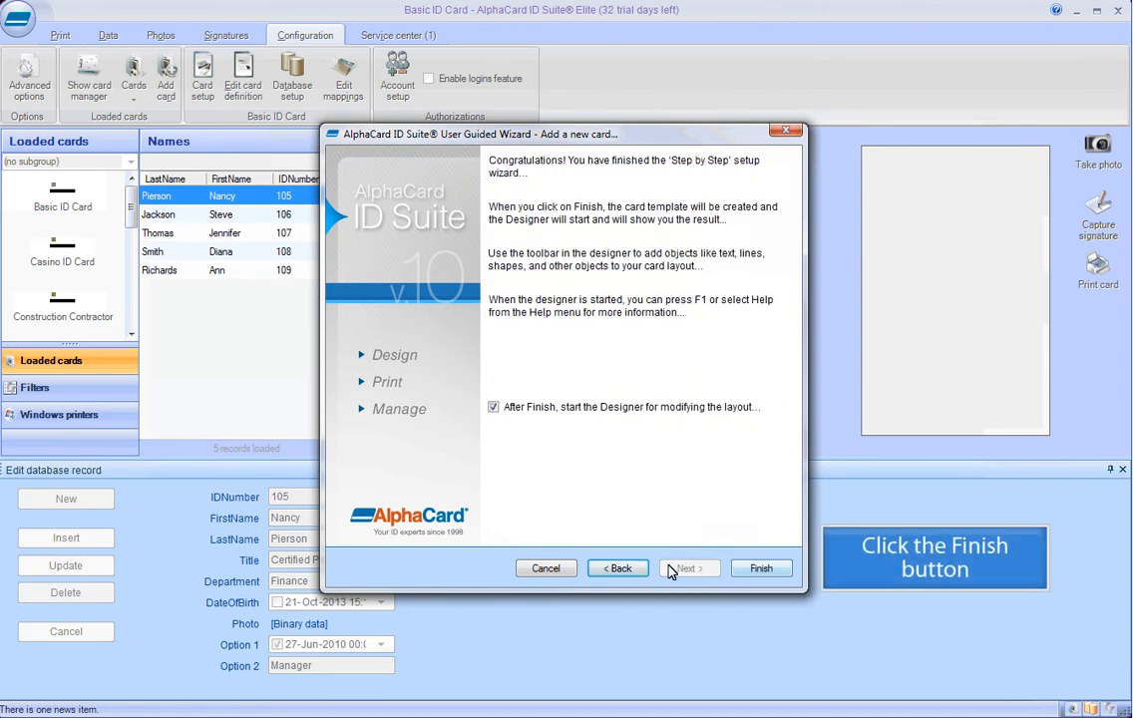
left_click(755, 568)
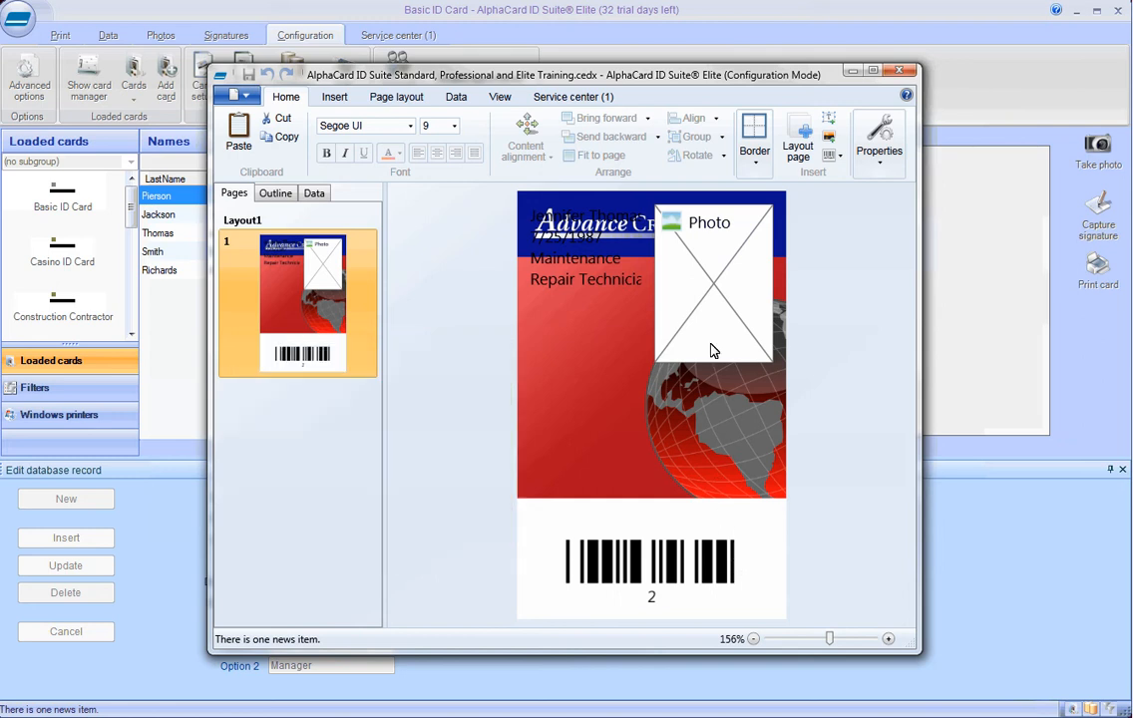
- Move the photo to the lower left of the red area, arrange the text fields in the white area below, and lower the barcode beneath them
left_click_drag(713, 261, 597, 391)
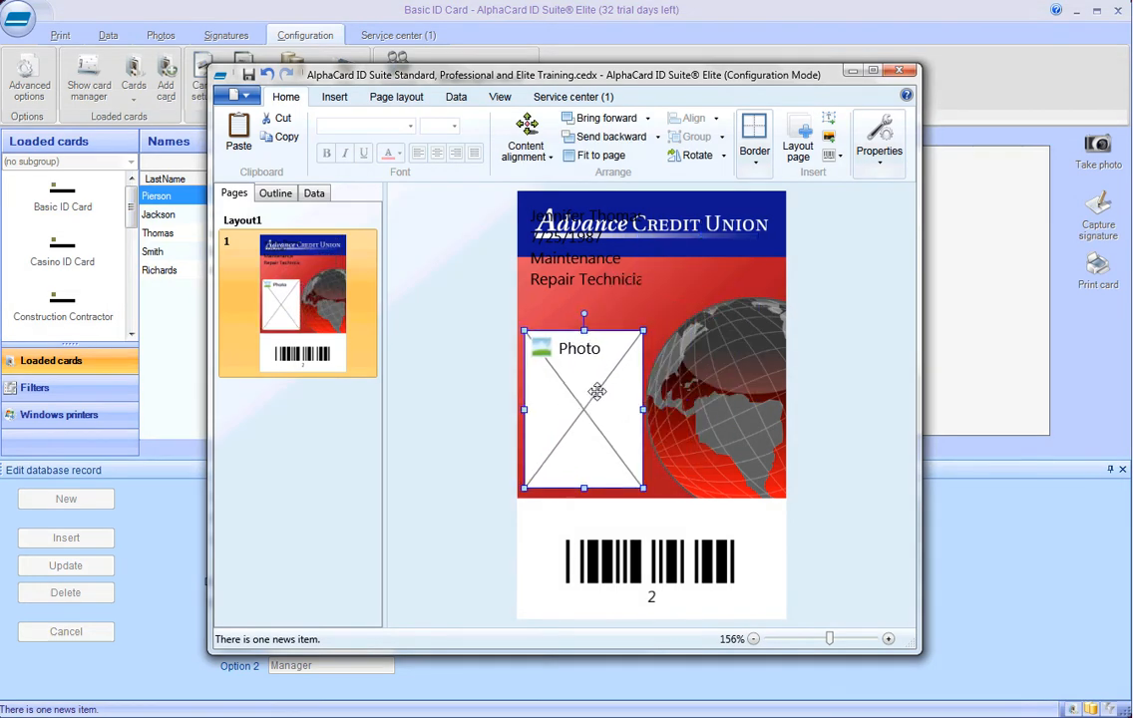
left_click_drag(589, 220, 592, 510)
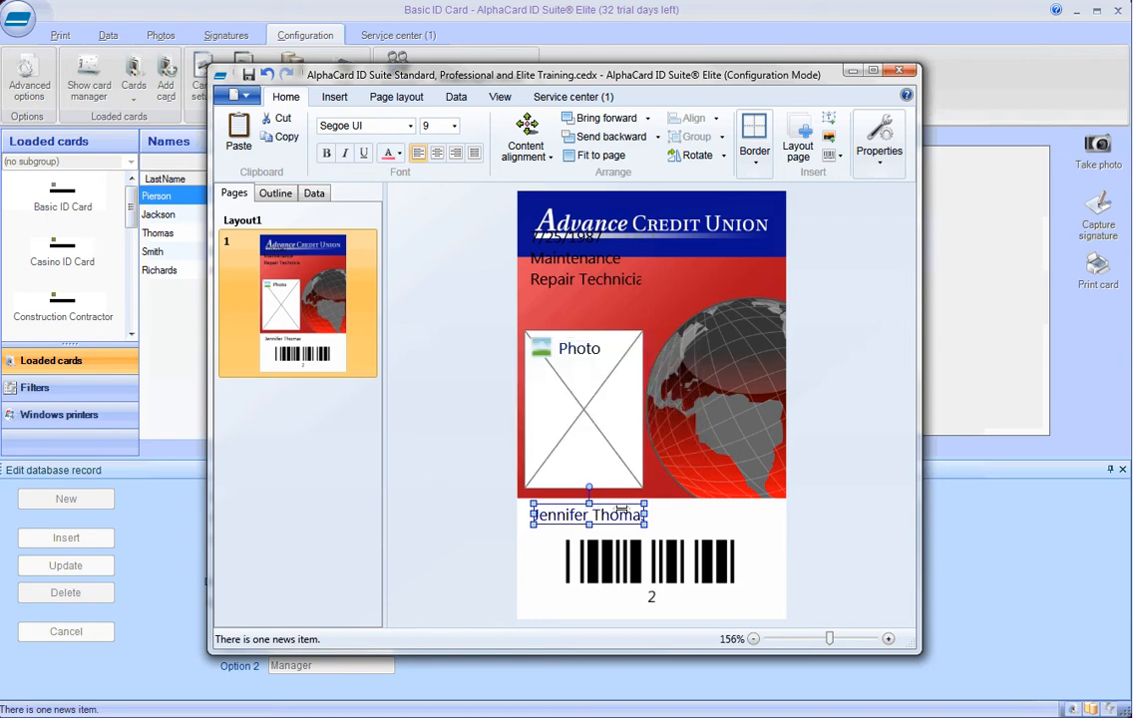
left_click_drag(648, 514, 693, 515)
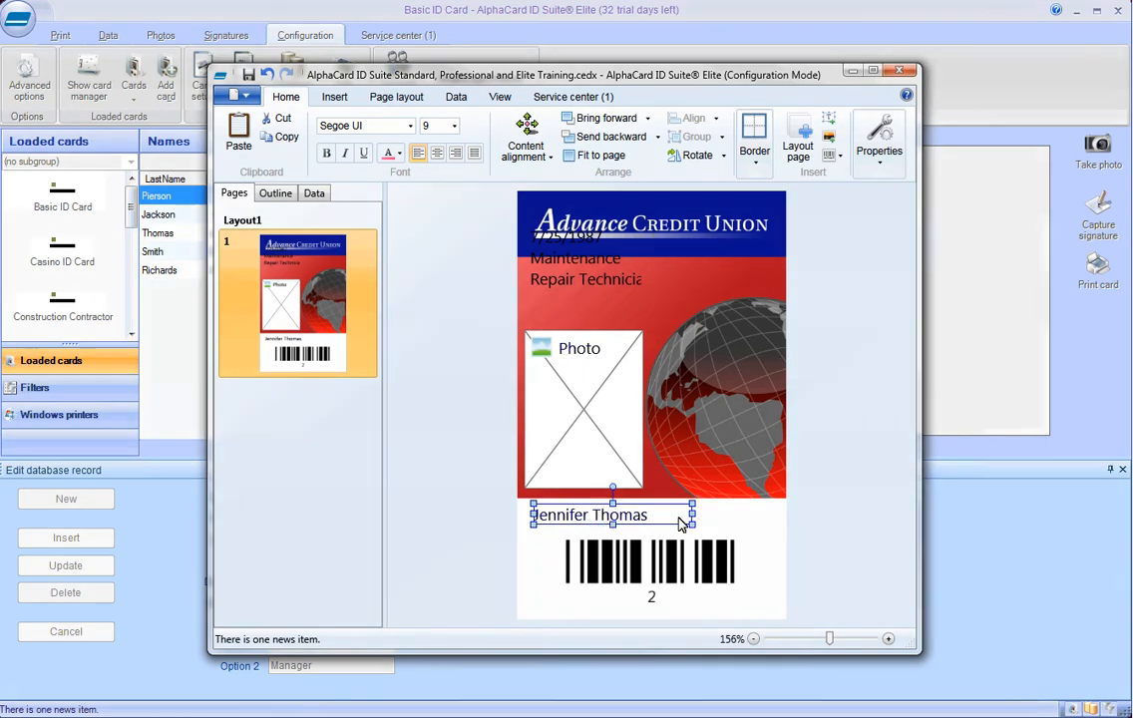
left_click_drag(647, 565, 643, 588)
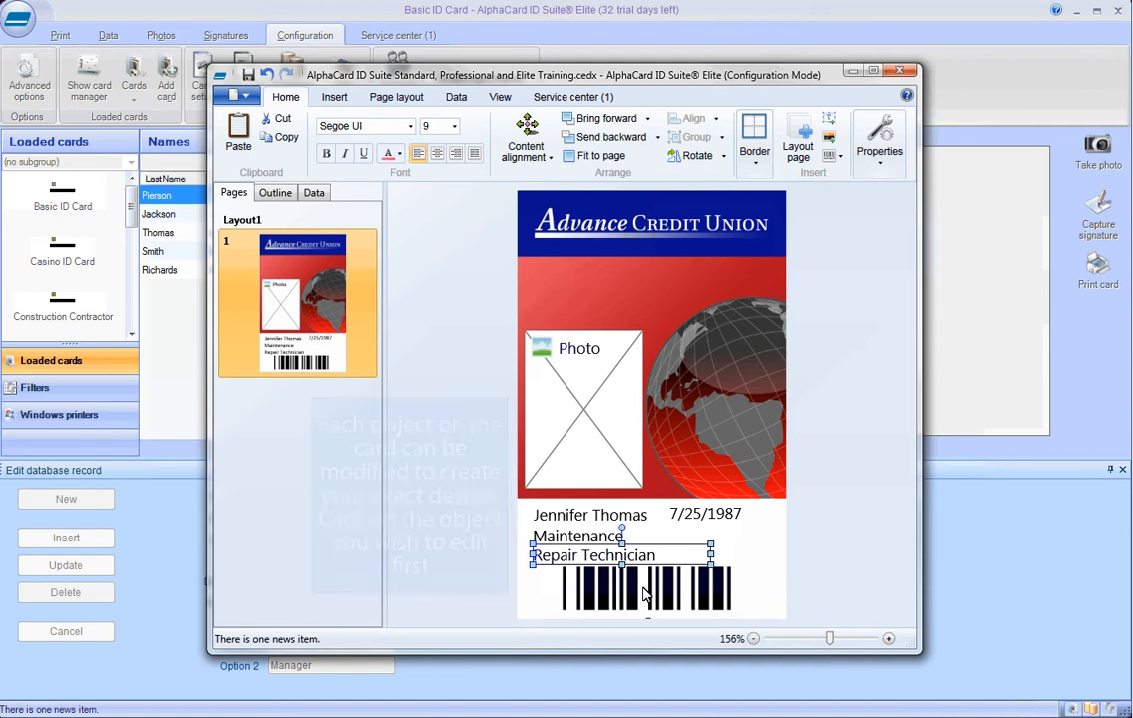
- Open the photo's properties and review its content, position and text settings, then examine the name field's text settings
left_click(572, 434)
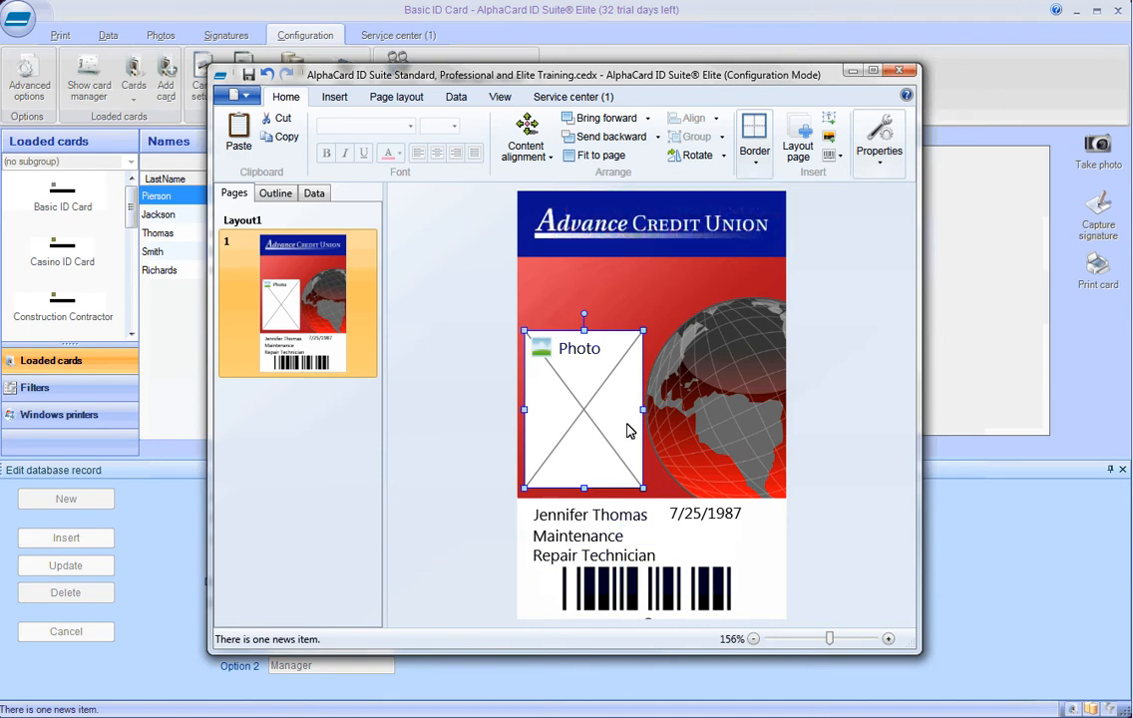
left_click(877, 141)
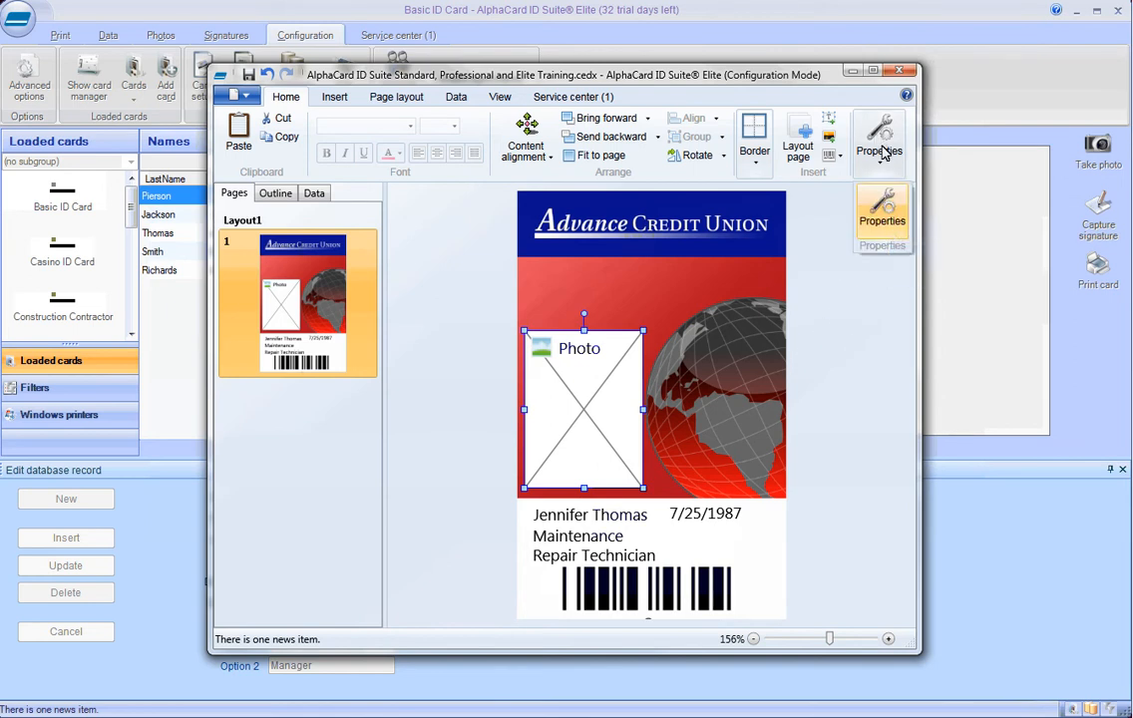
left_click(883, 215)
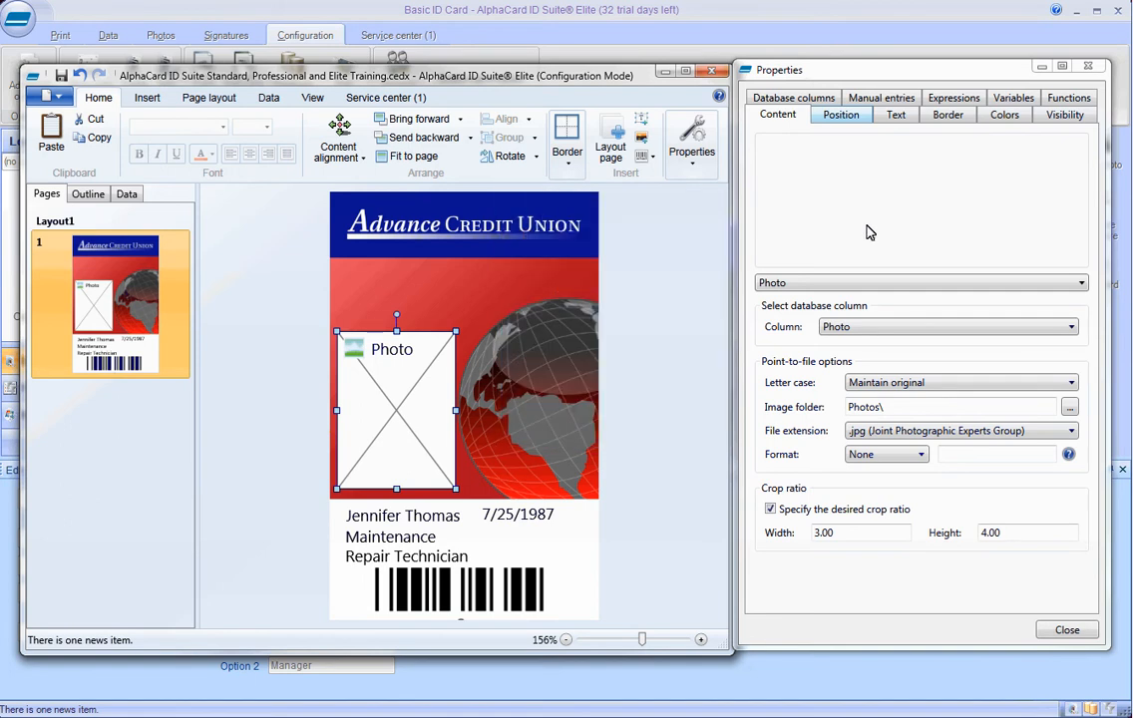
left_click(838, 117)
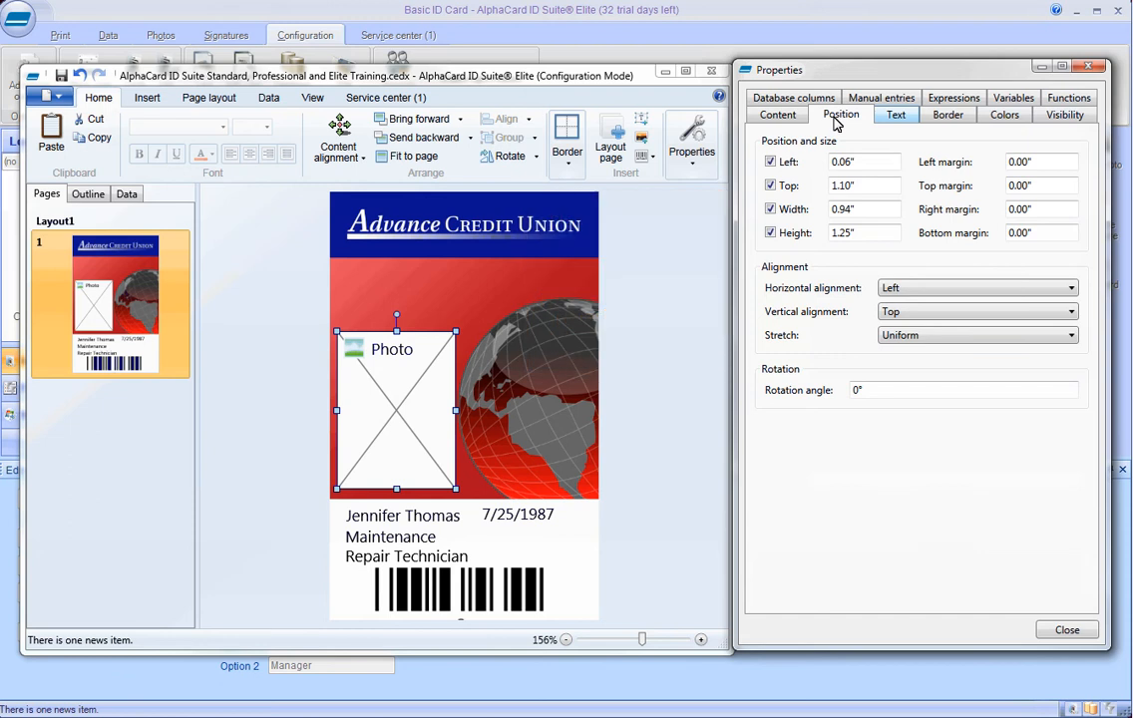
left_click(895, 117)
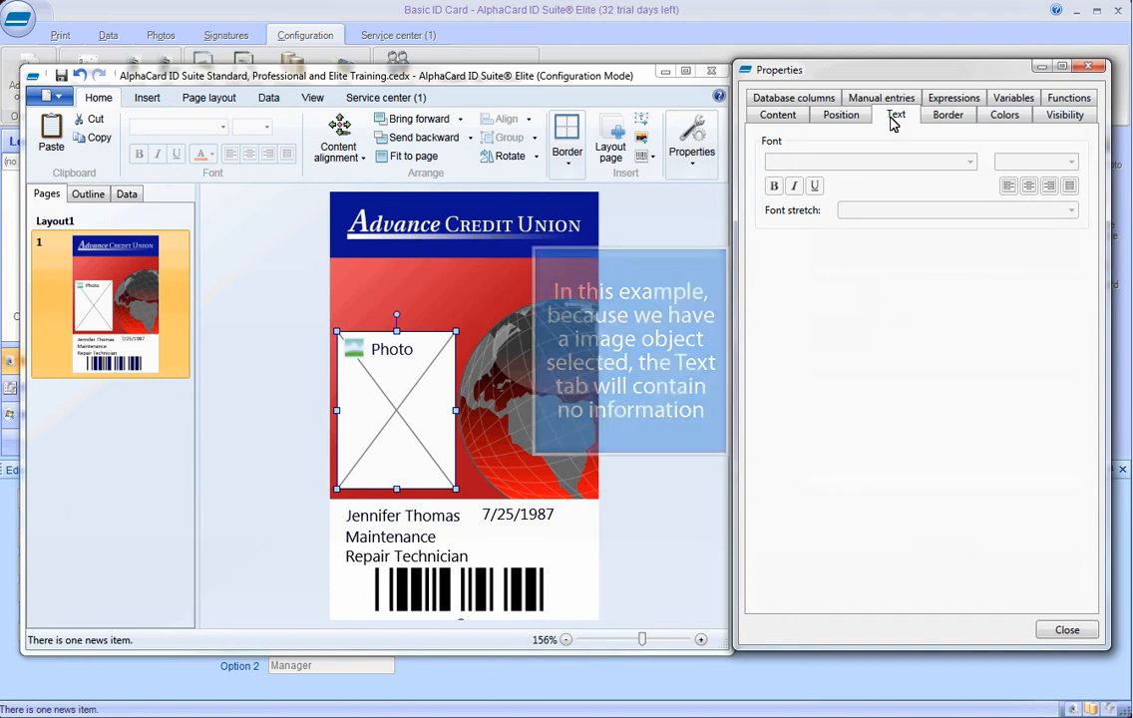
left_click(416, 519)
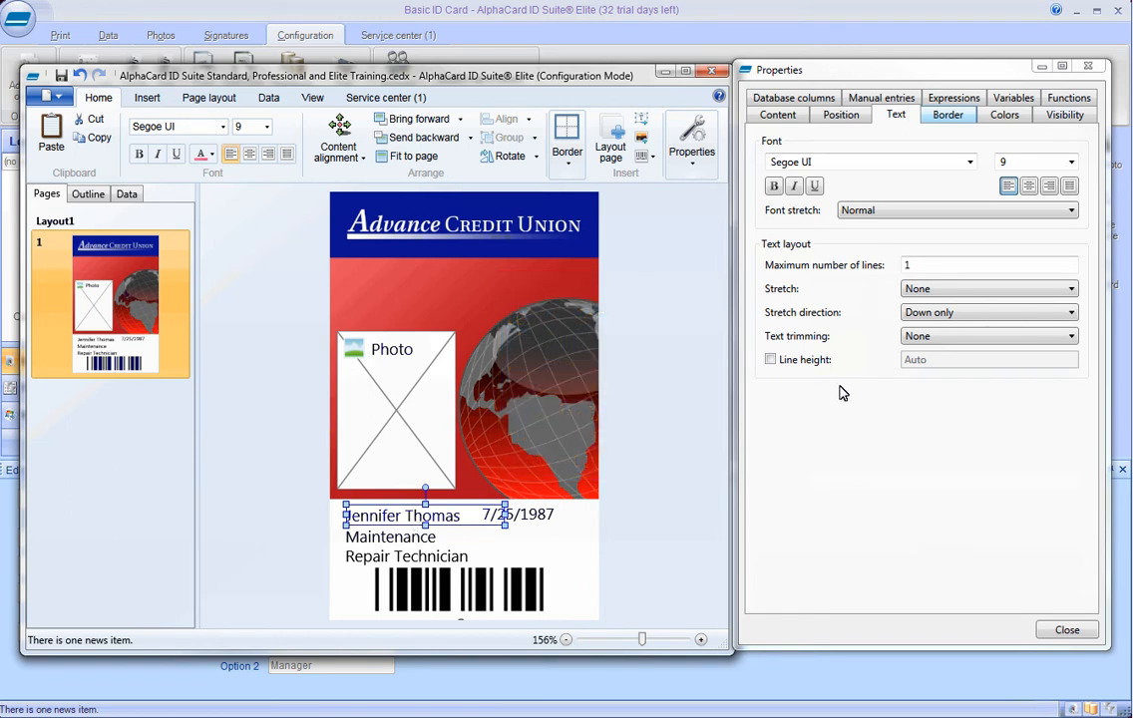
- Set the photo's border thickness to 0.05" on the left, top, right and bottom sides
left_click(943, 114)
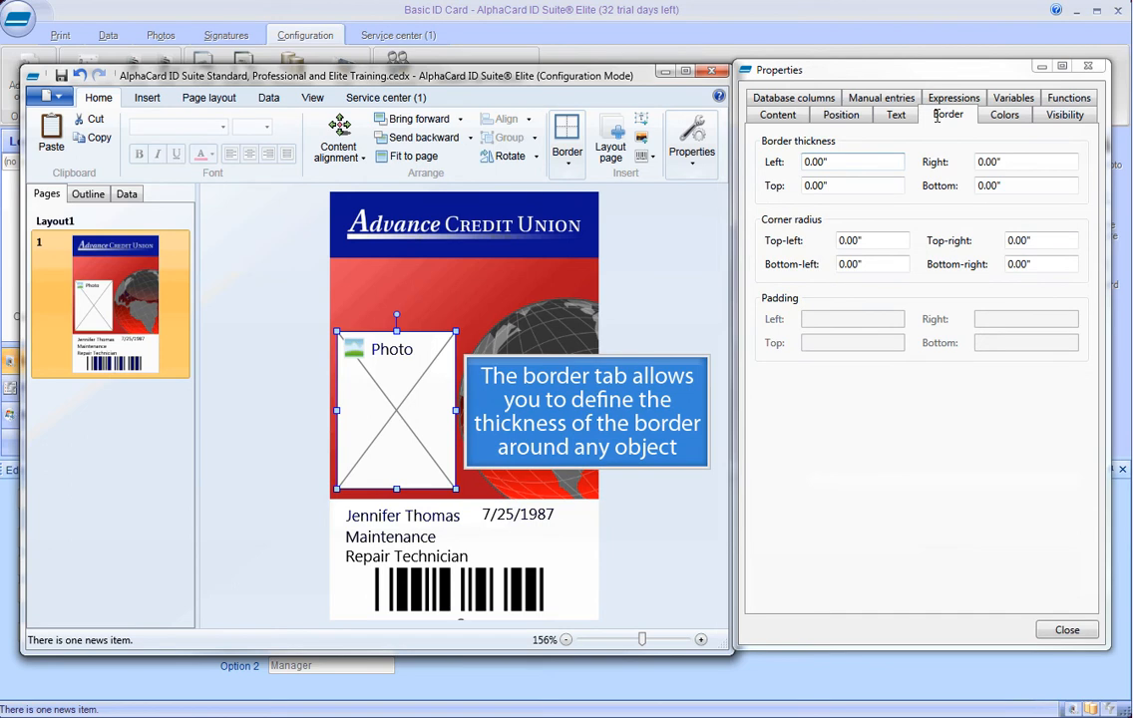
left_click(850, 161)
type(".05")
key("Tab")
type(".05")
key("Tab")
type(".05")
key("Tab")
type(".0")
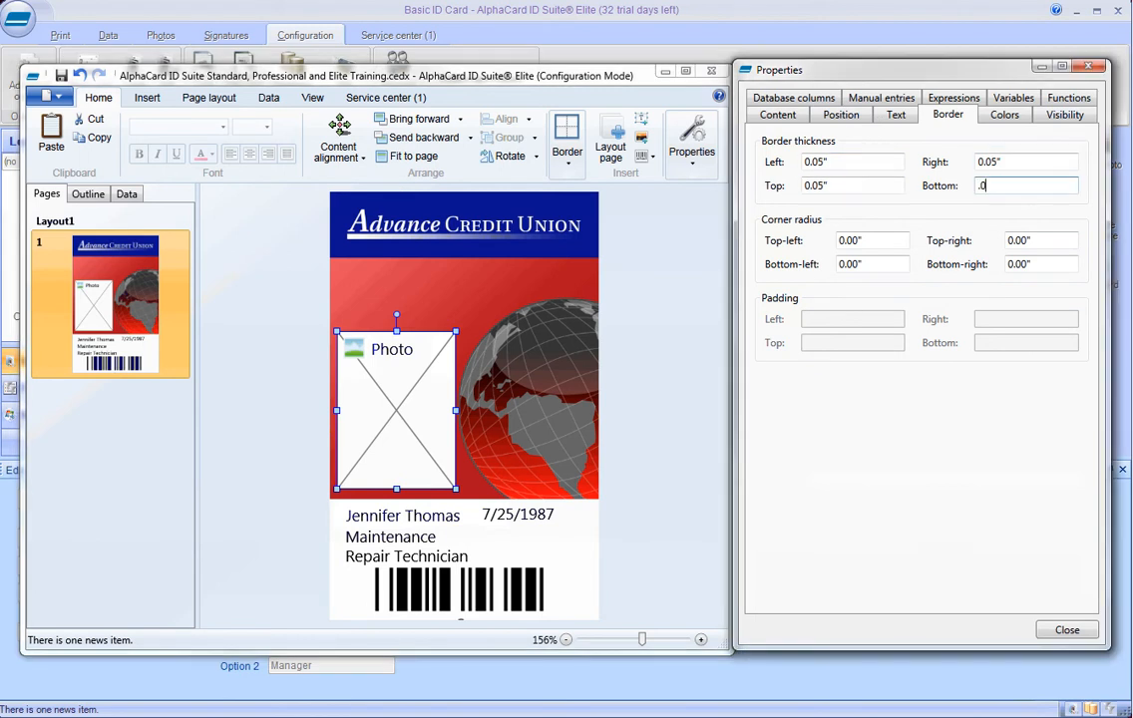
type("5")
key("Tab")
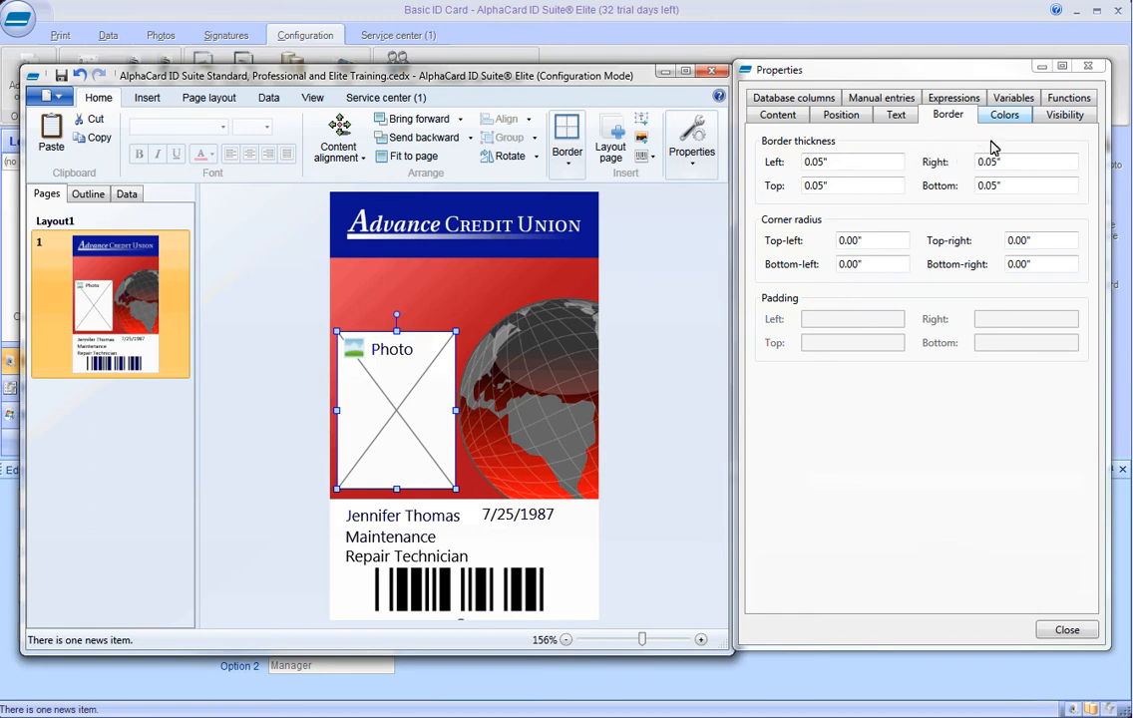
- Set the photo's border brush to the solid colour Blue
left_click(1012, 117)
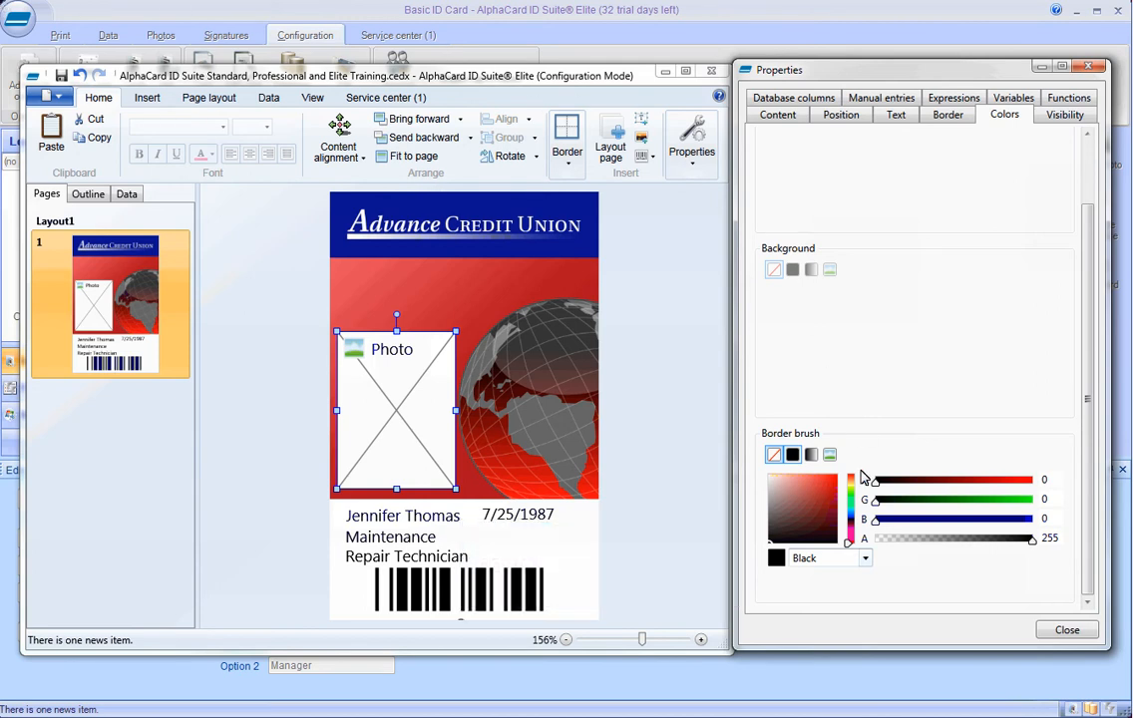
left_click(866, 559)
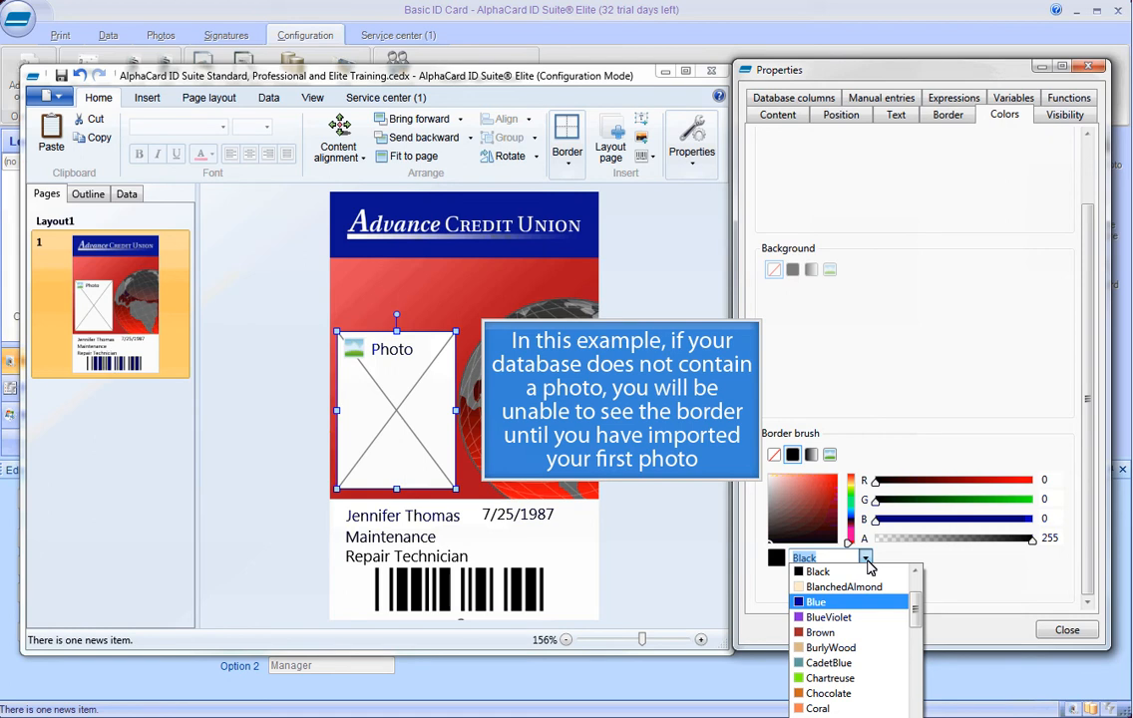
left_click(834, 604)
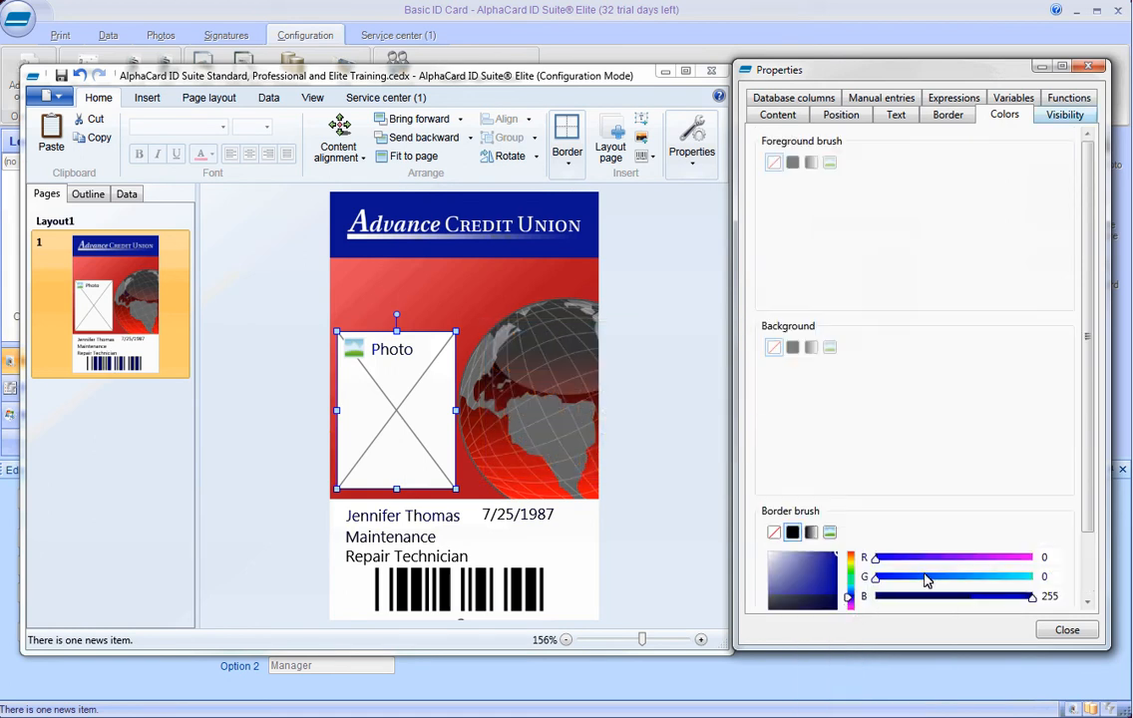
- Try the name field at 50% opacity, then set its opacity back to 100%
left_click(1042, 118)
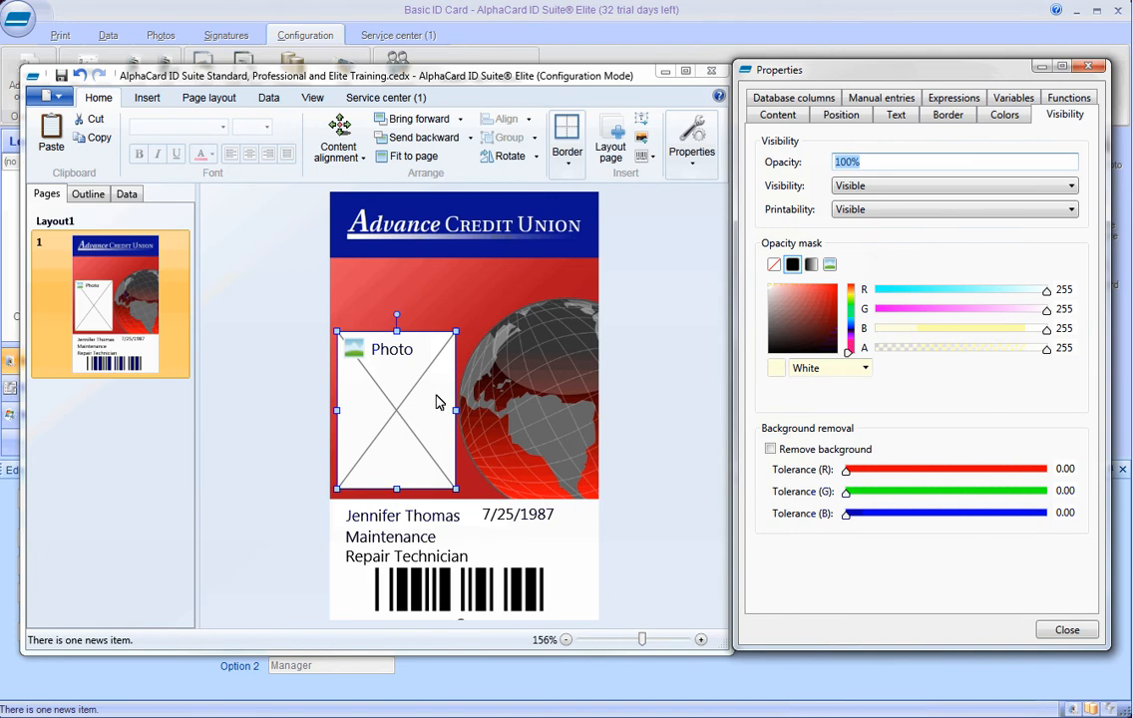
left_click(423, 520)
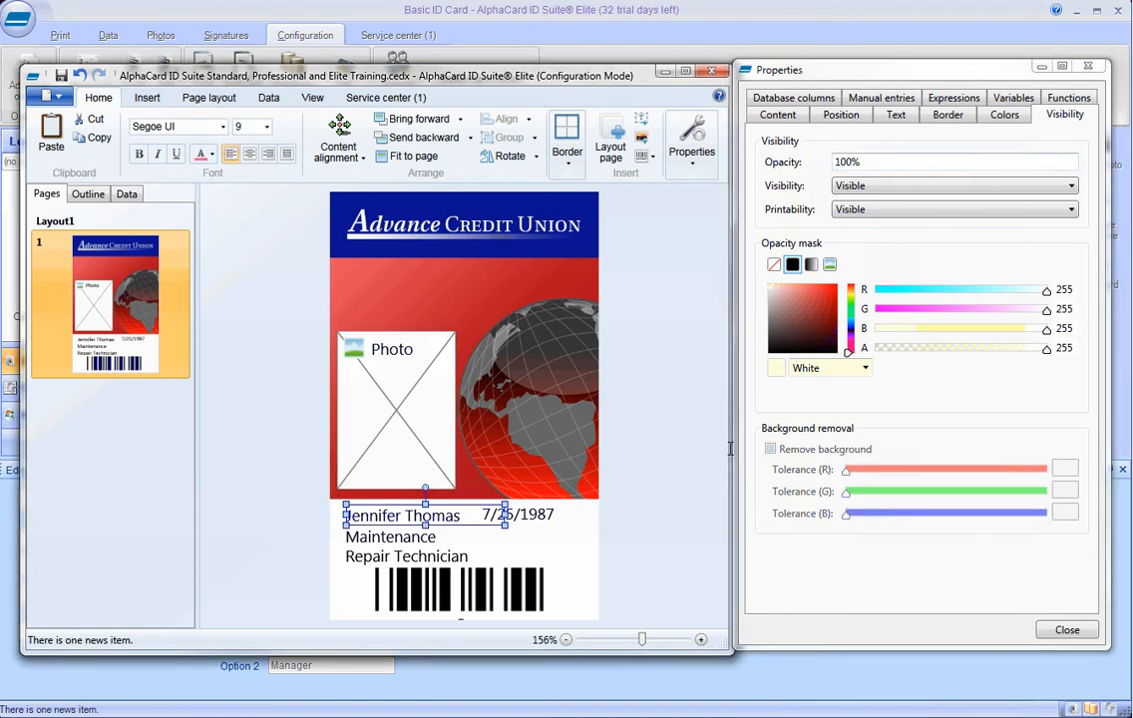
left_click(881, 161)
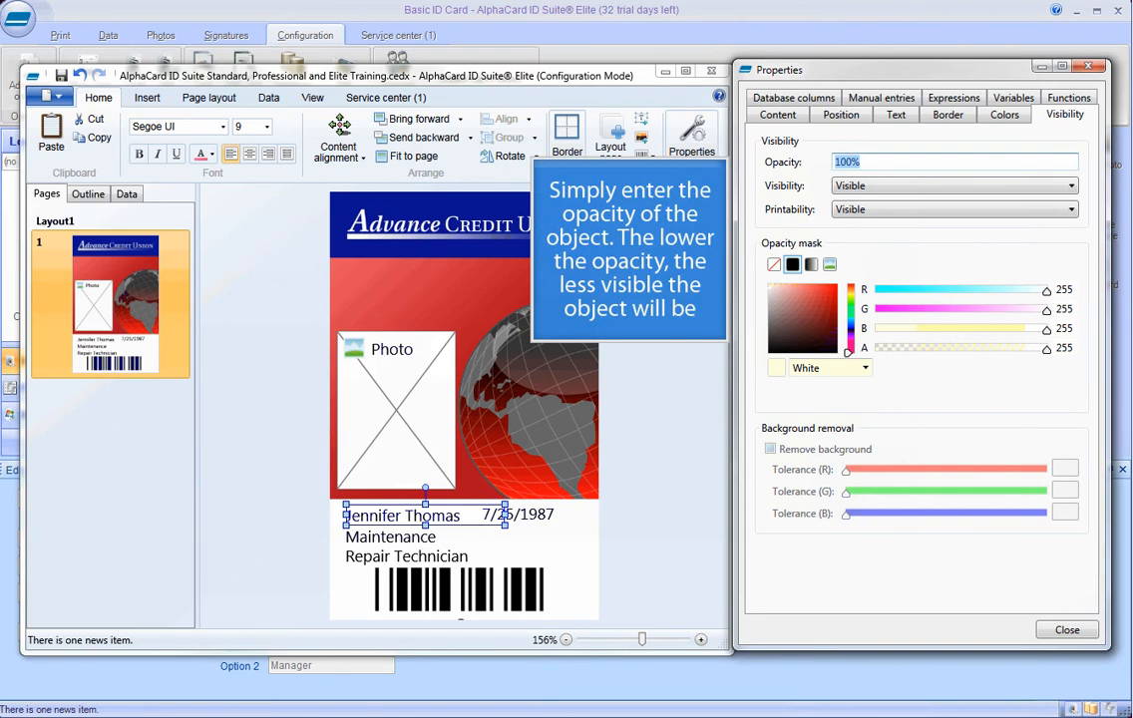
type("50%")
key("Return")
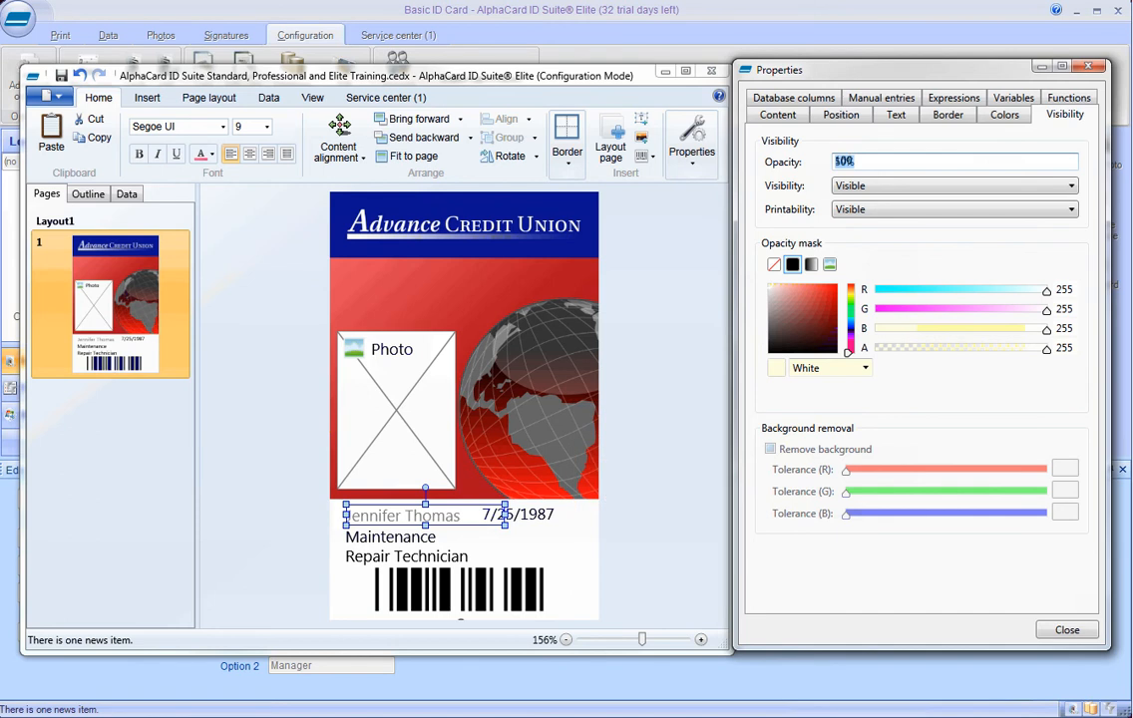
type("100")
key("Return")
- Review the name field's database columns, manual entries, expressions, variables and functions settings
left_click(804, 98)
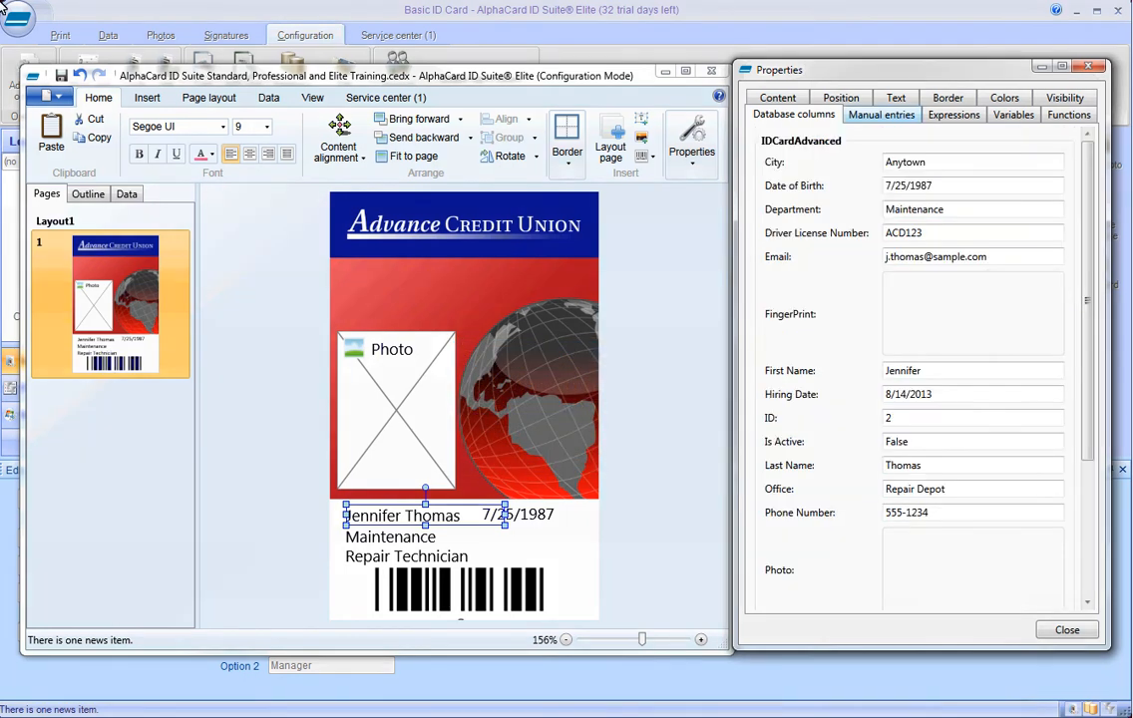
left_click(874, 116)
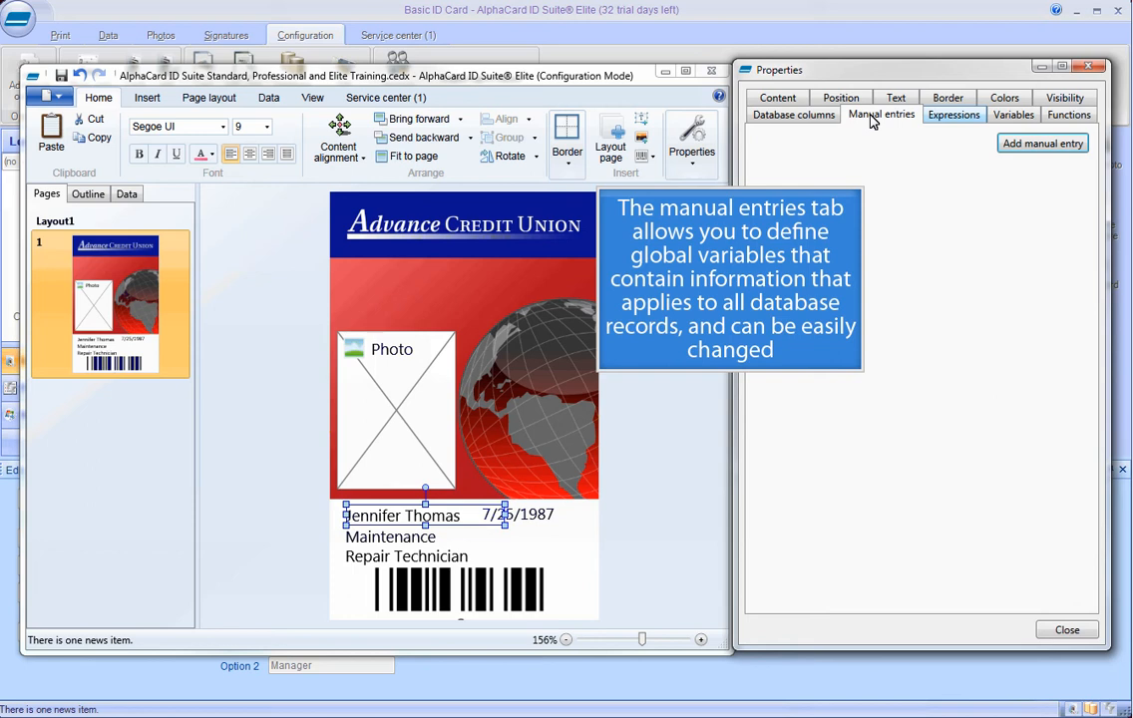
left_click(954, 115)
scroll(977, 215, "up", 5)
left_click(1004, 143)
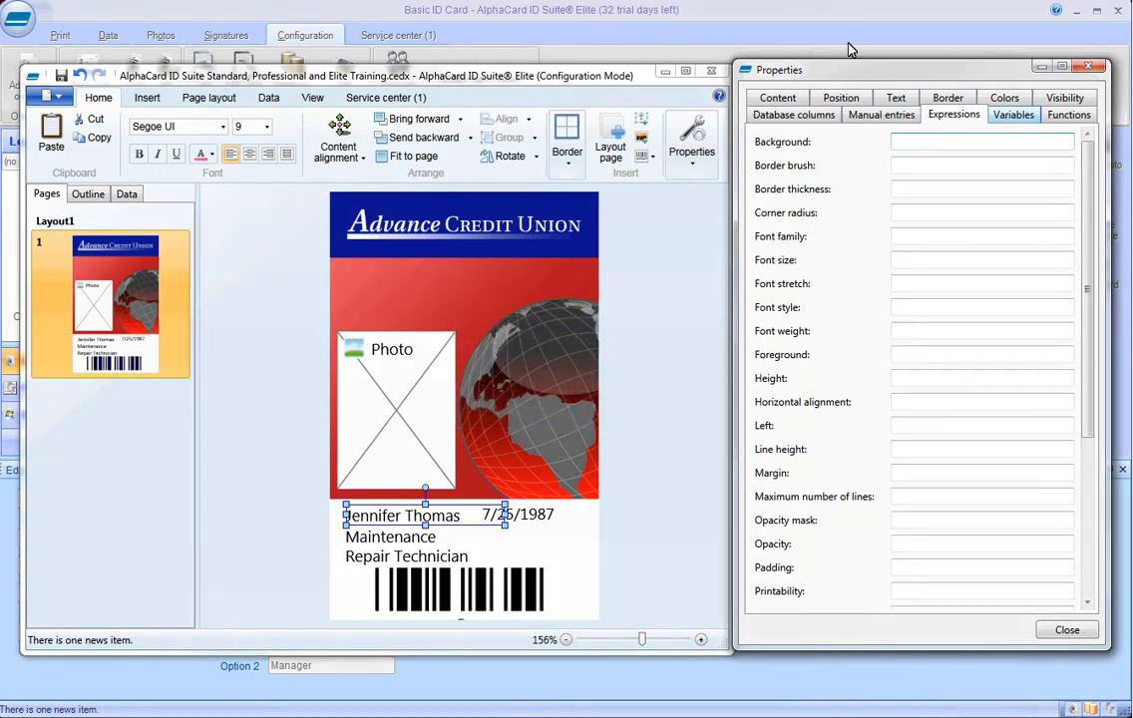
left_click(1008, 120)
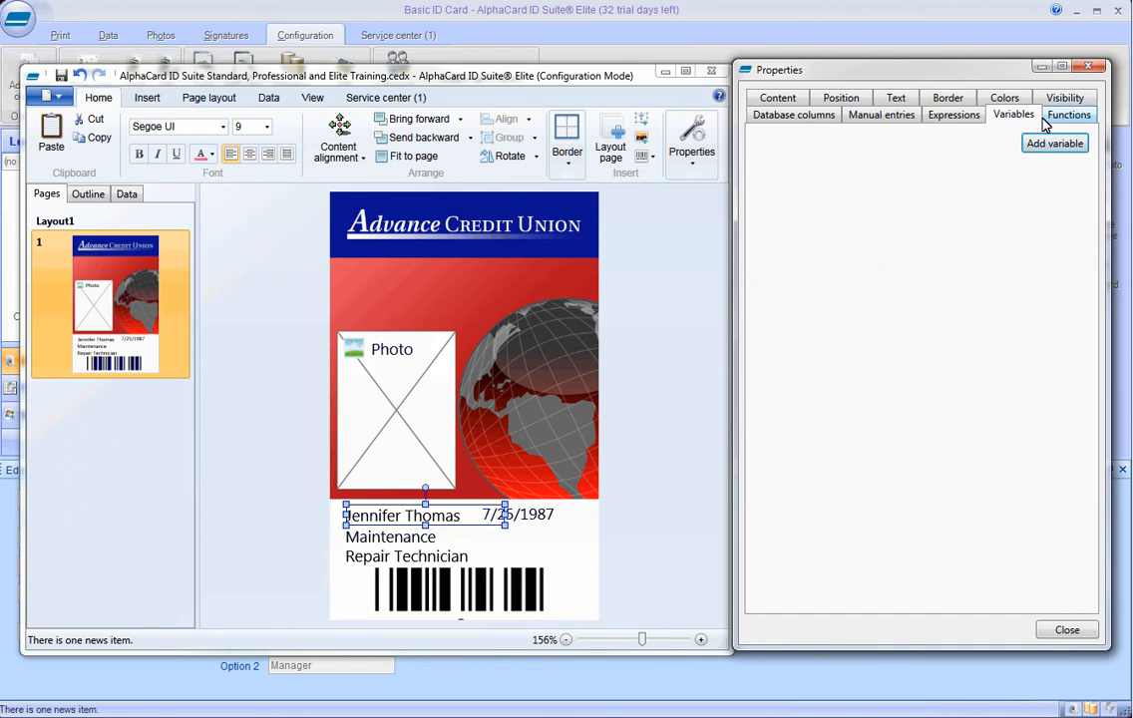
left_click(1057, 119)
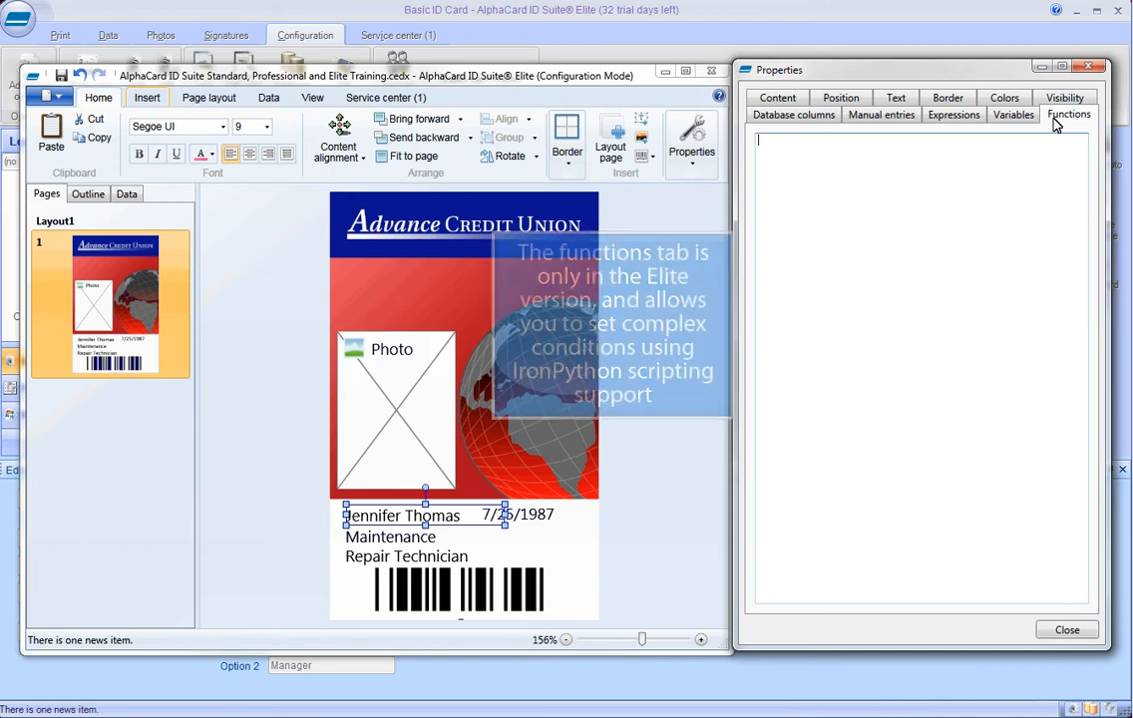
- Draw a 2D barcode object over the globe beside the photo and set its symbology to QR Code
left_click(148, 99)
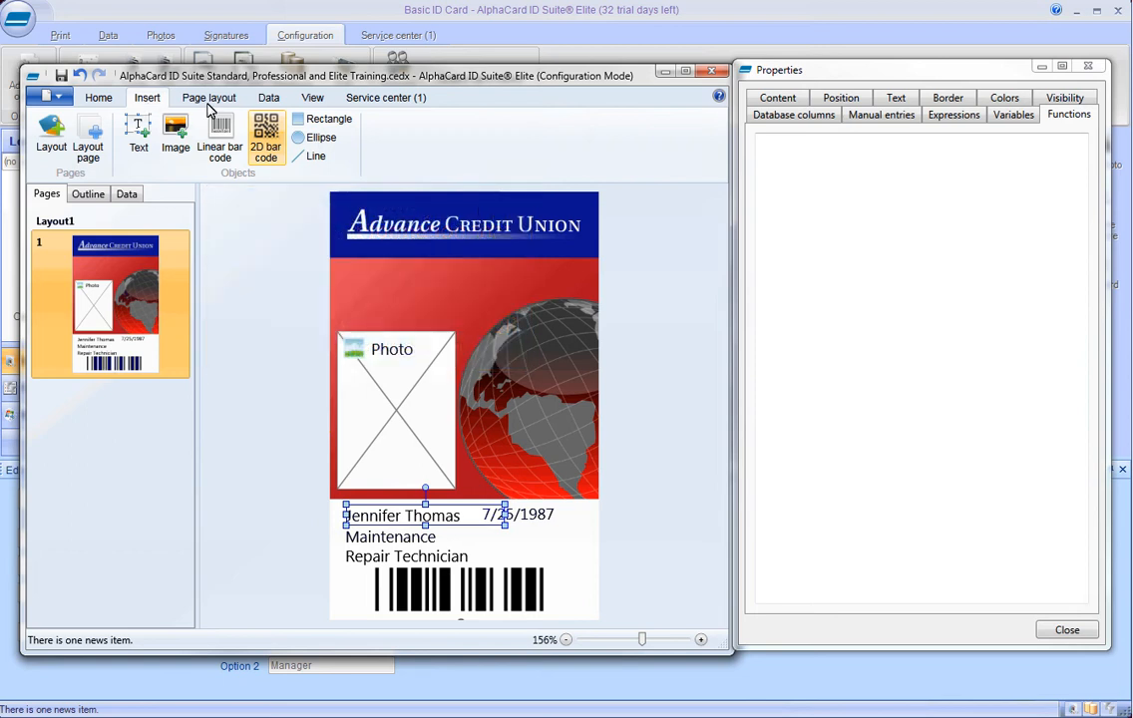
left_click(267, 135)
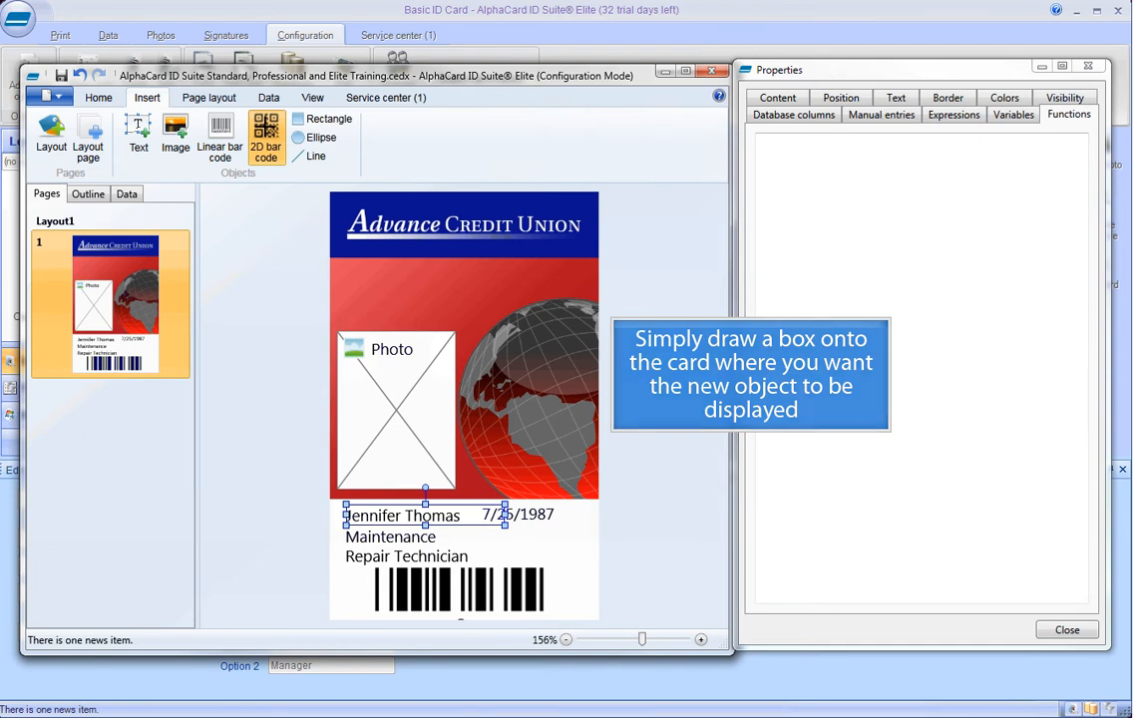
left_click_drag(467, 334, 594, 488)
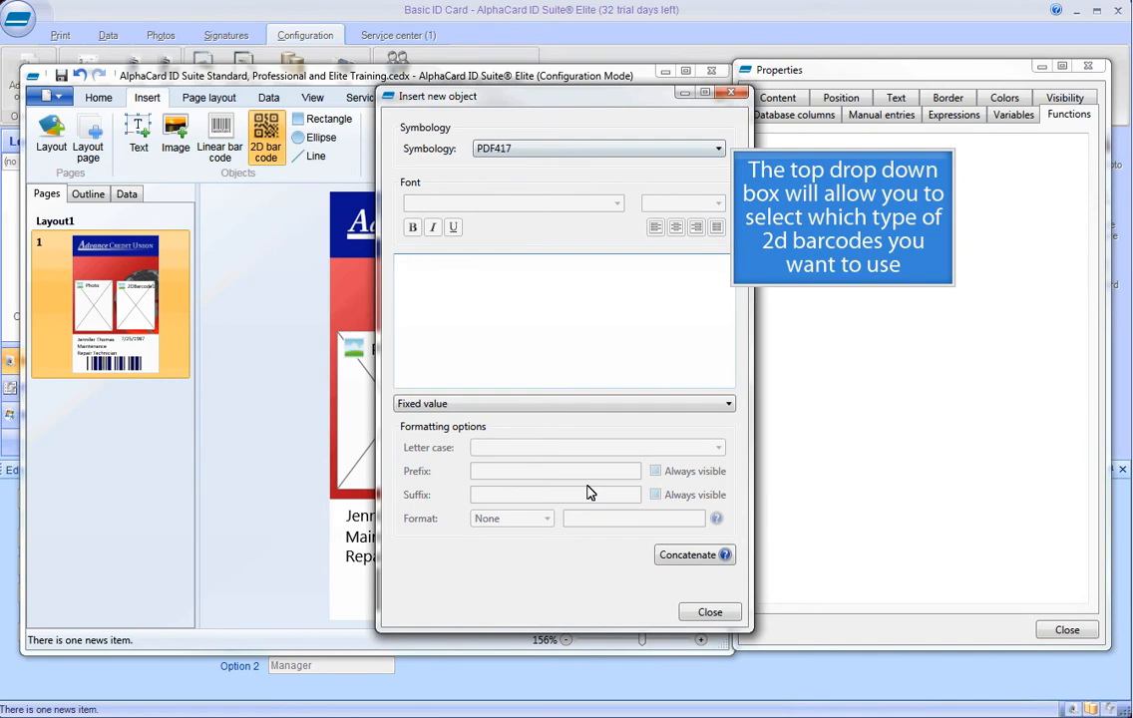
left_click(570, 150)
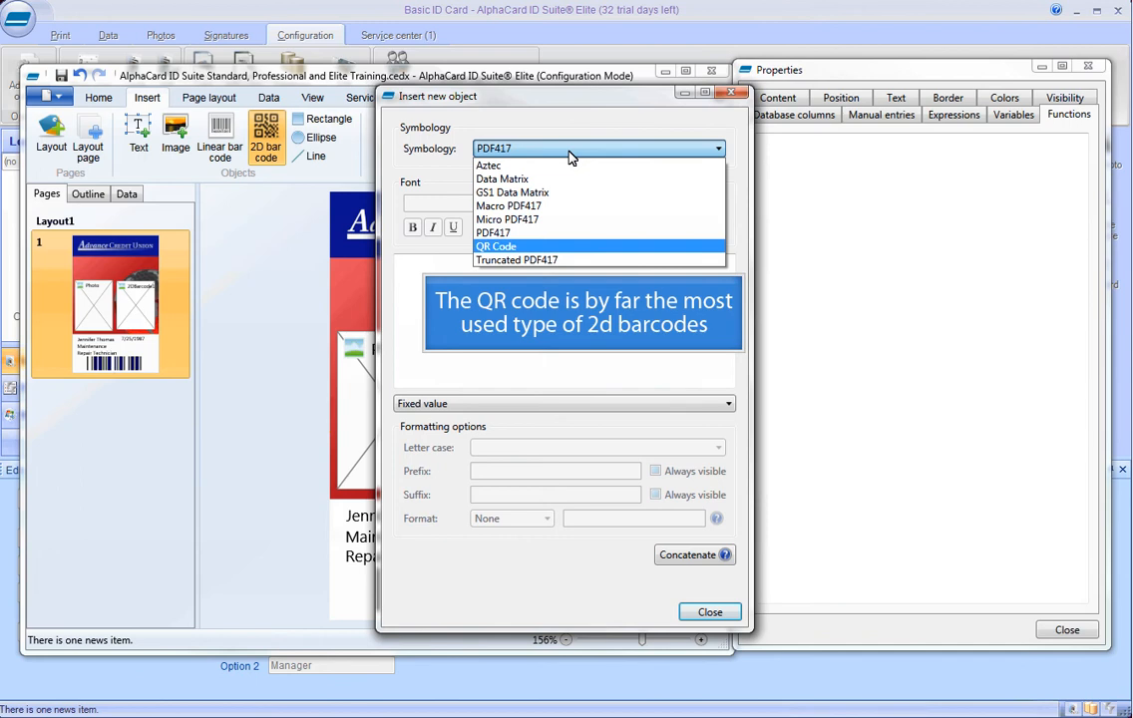
left_click(519, 248)
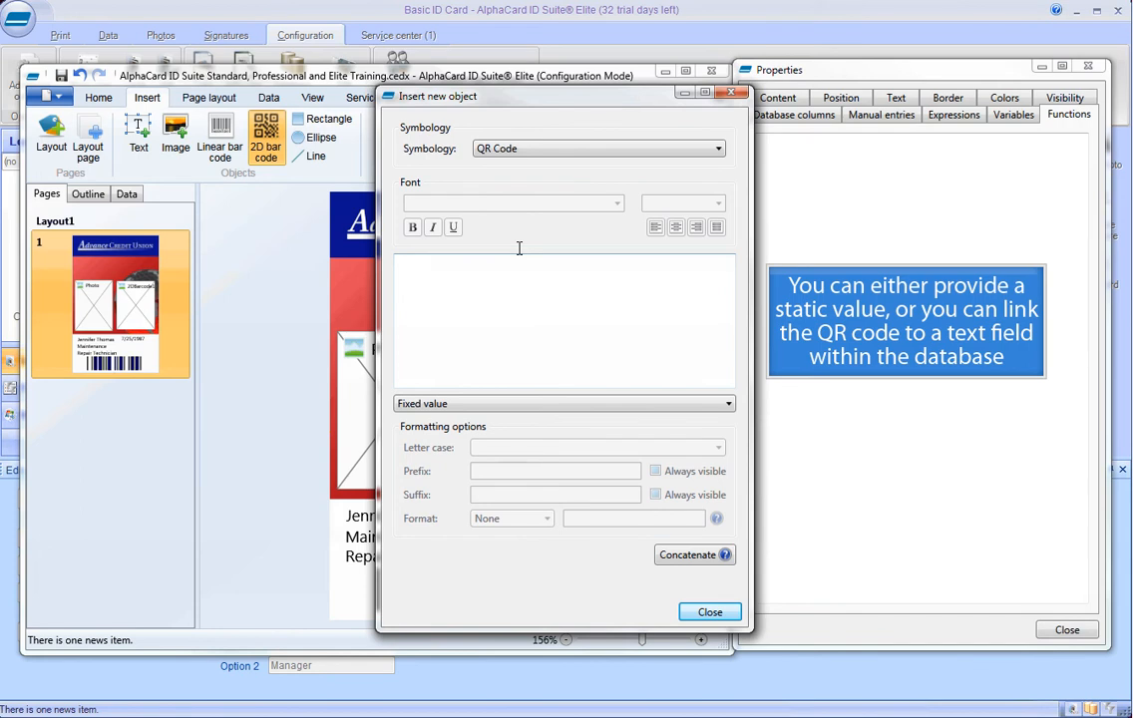
left_click(462, 316)
type("www.al")
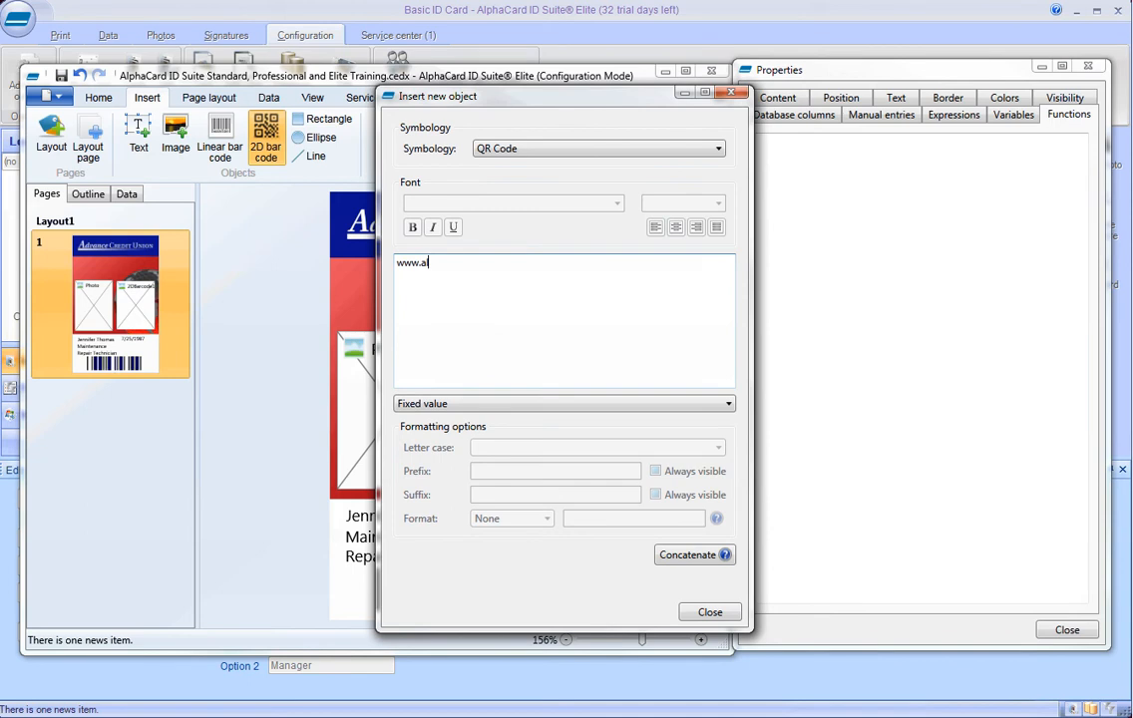
type("phacard.com")
left_click(710, 613)
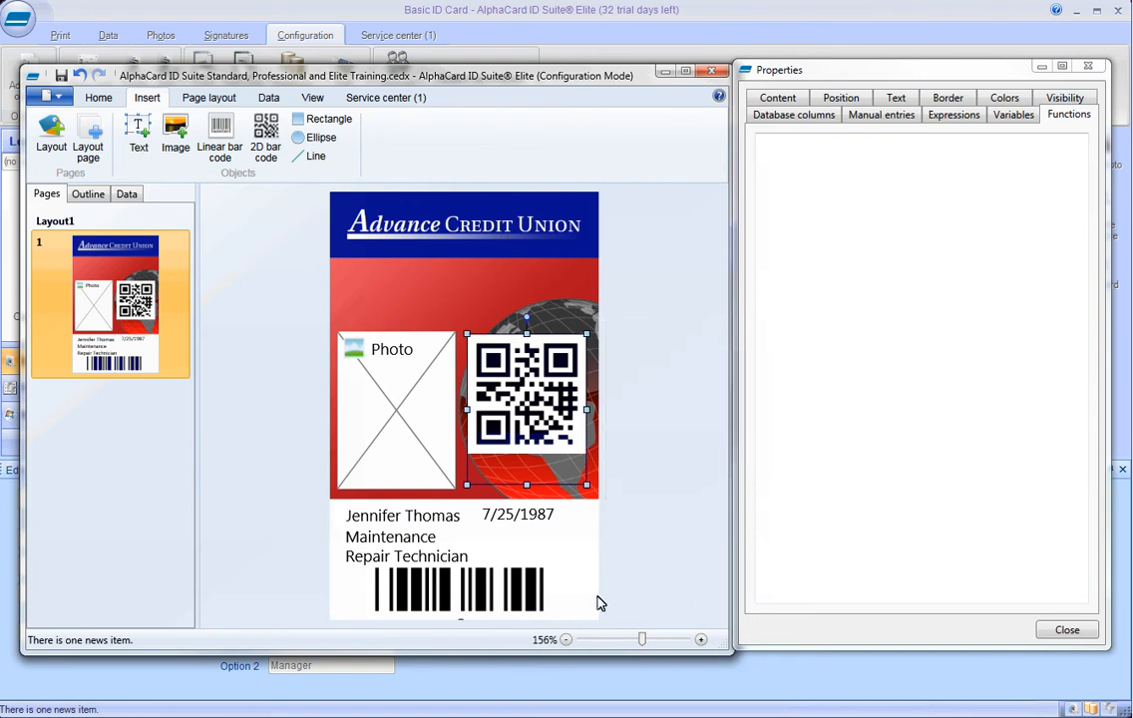
- Change the photo object's content source to a fixed image and load photo.jpg from the Advance Credit Union folder
left_click(439, 385)
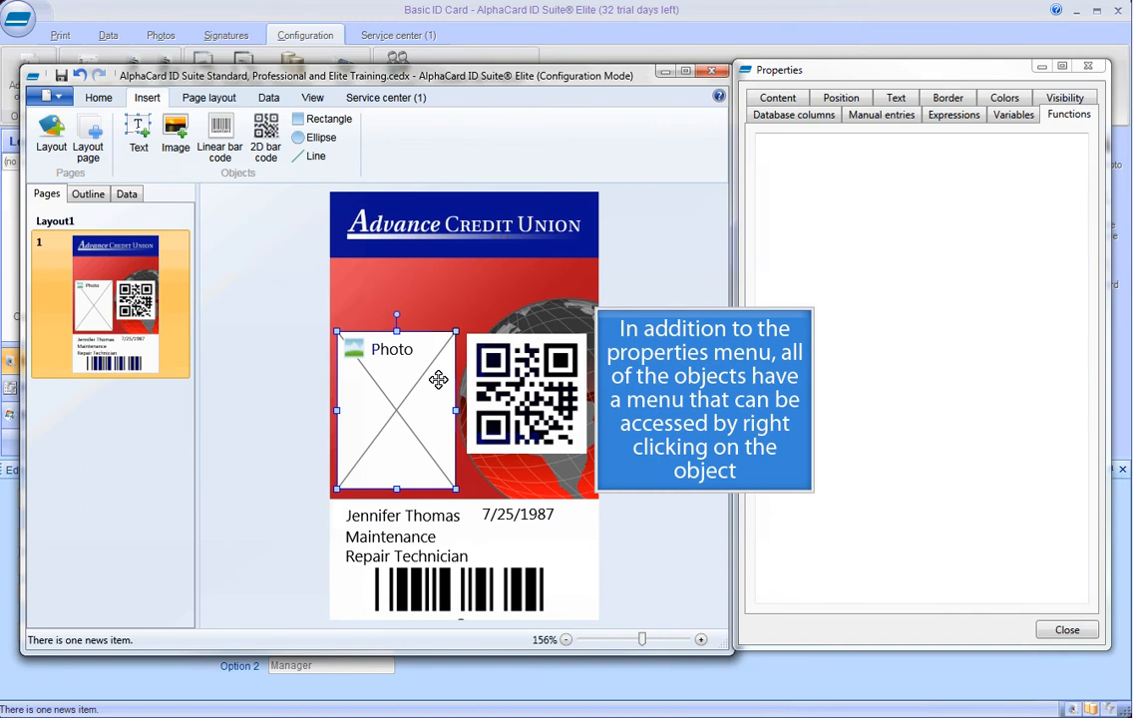
right_click(380, 386)
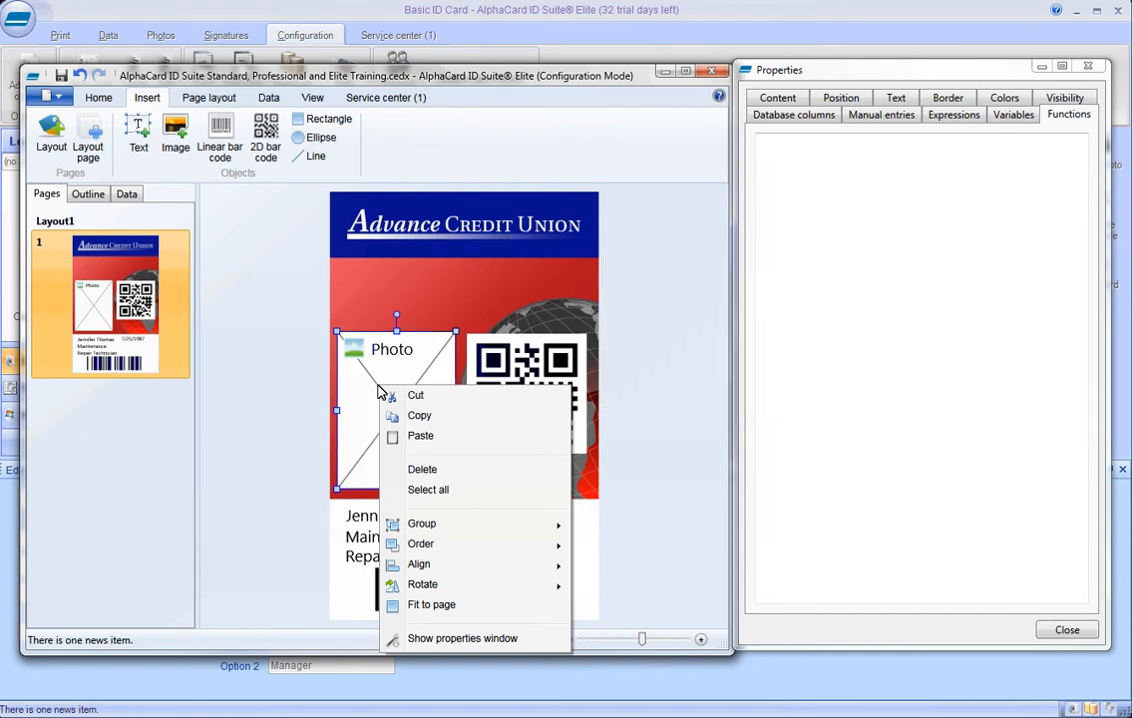
left_click(370, 386)
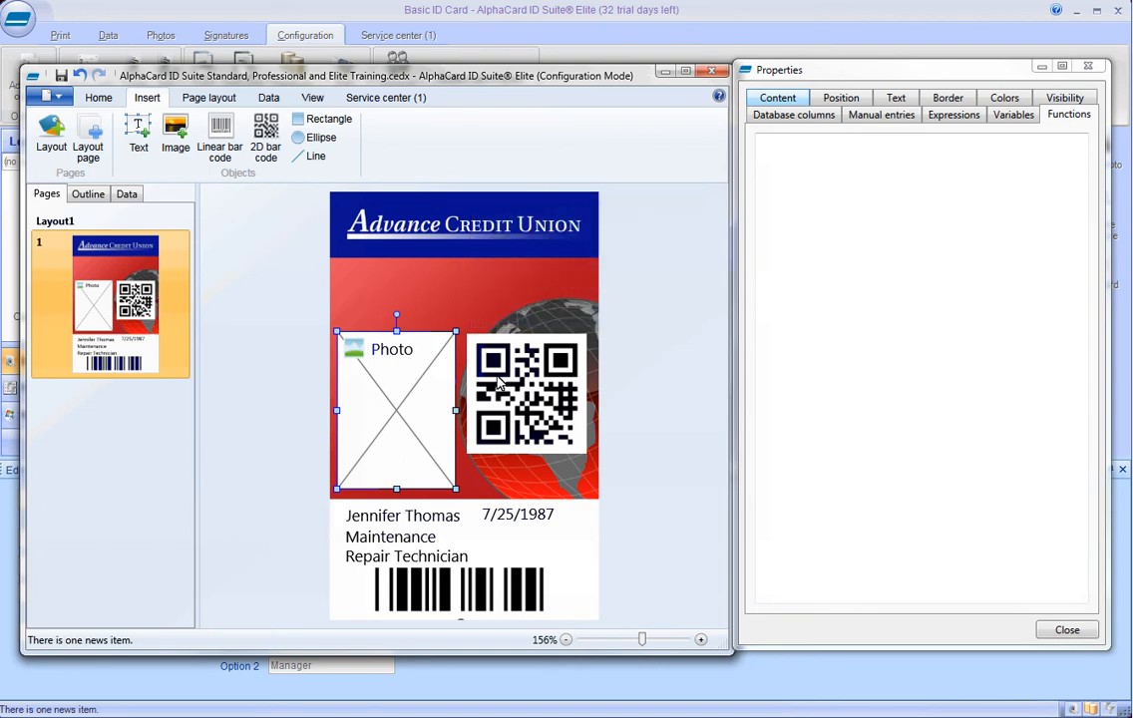
left_click(767, 97)
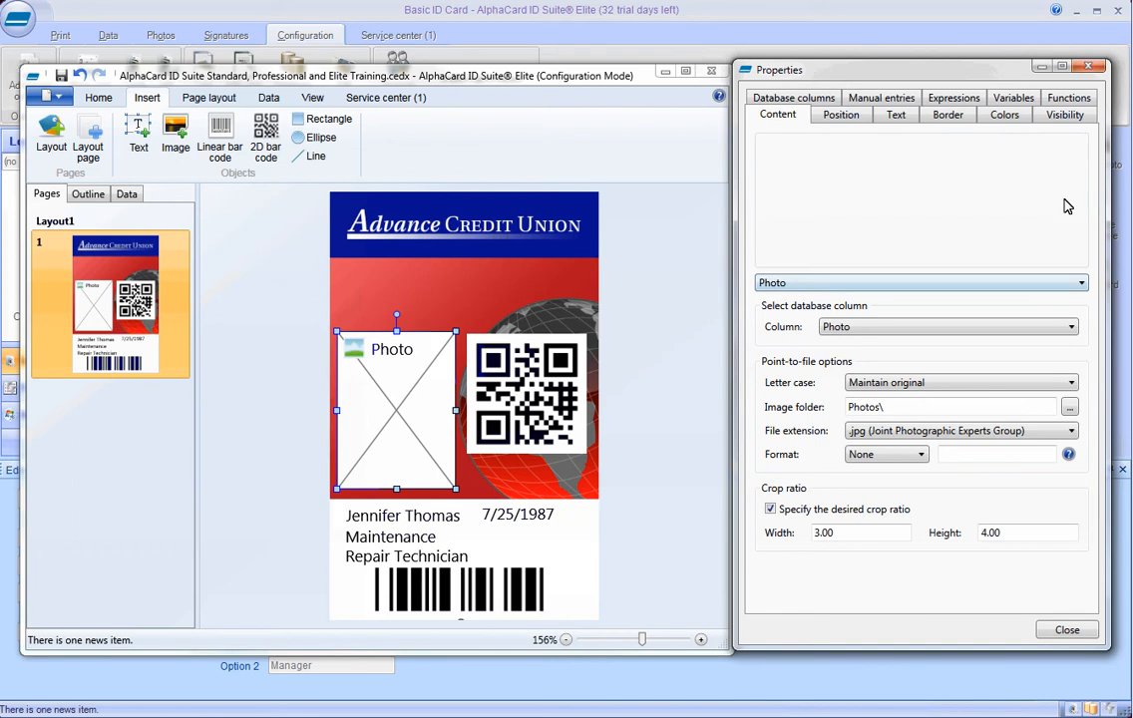
left_click(1081, 284)
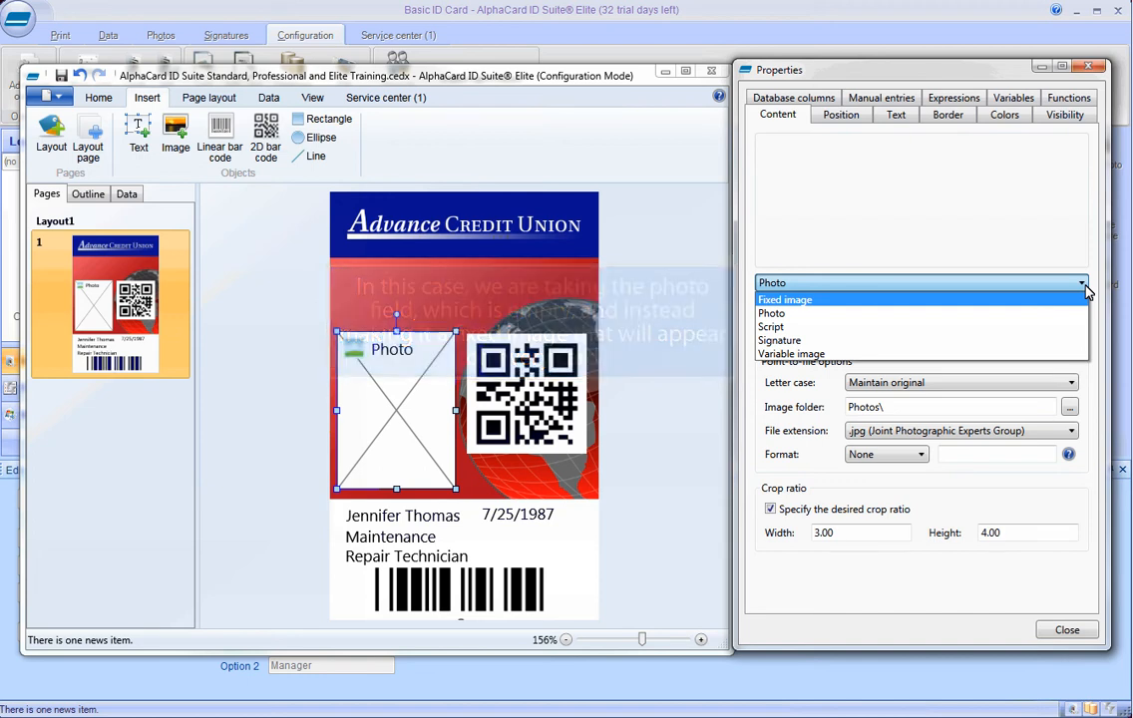
left_click(783, 305)
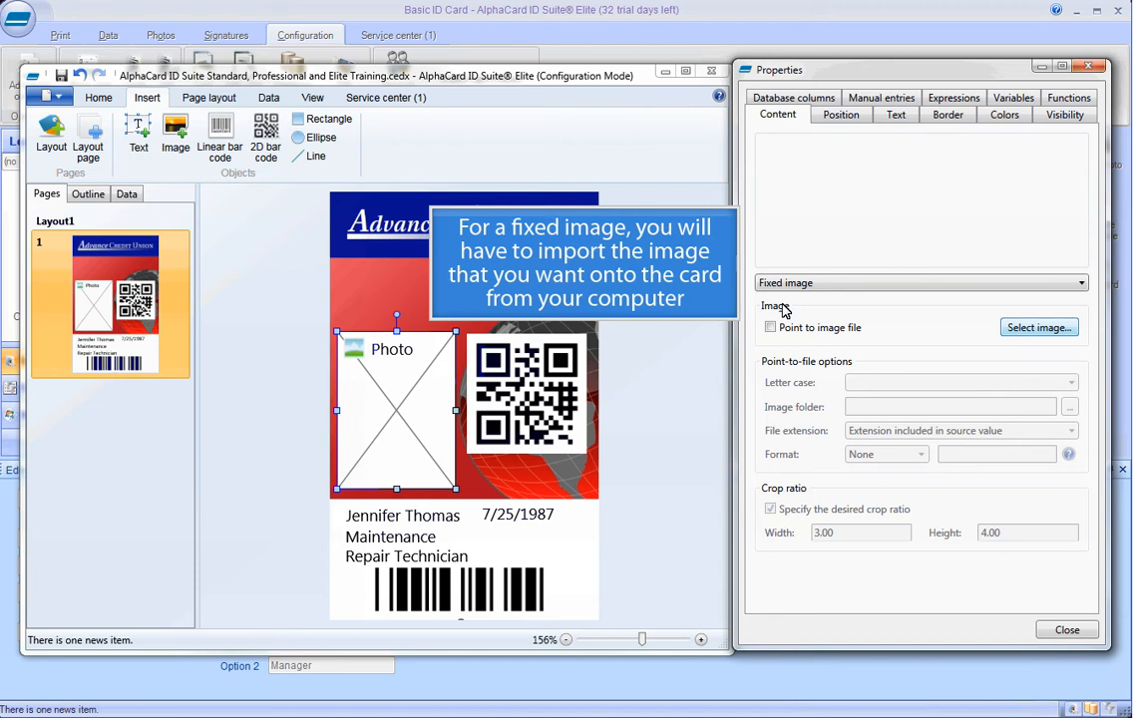
left_click(1020, 335)
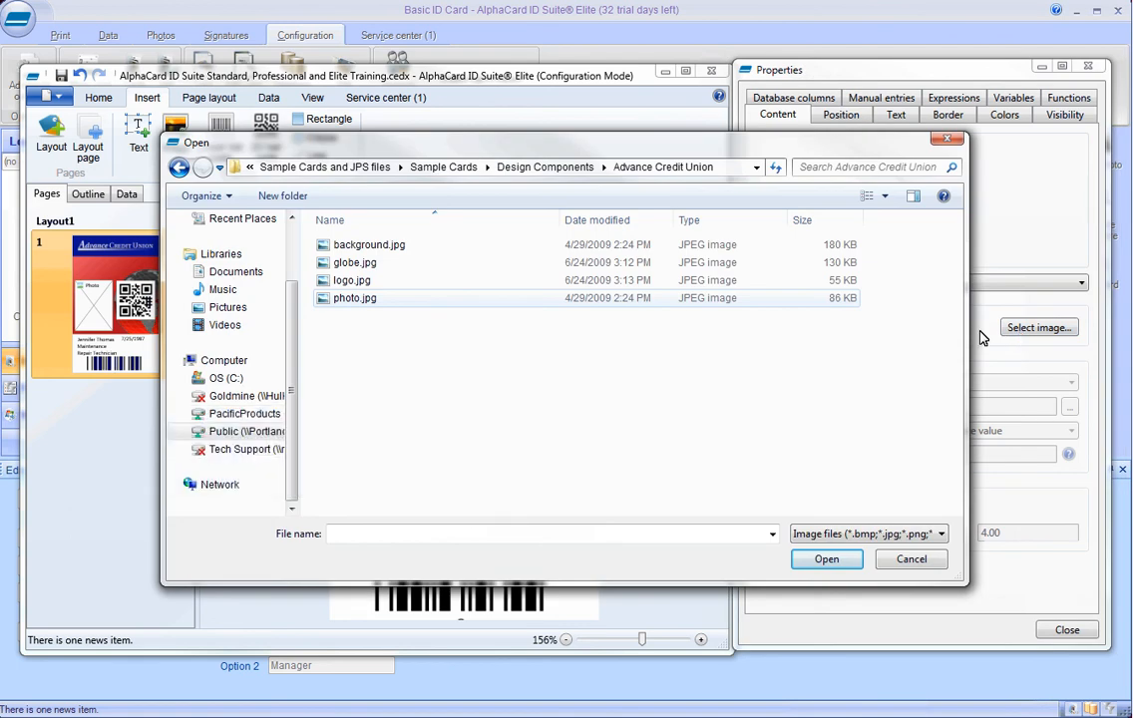
left_click(371, 298)
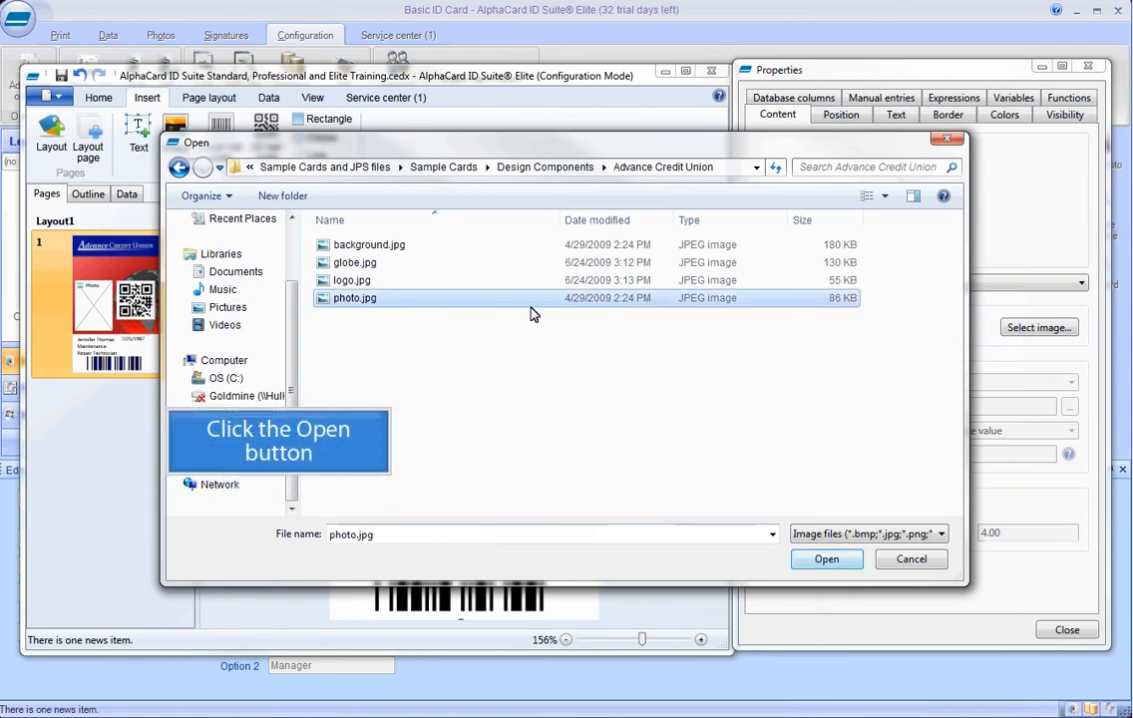
left_click(821, 561)
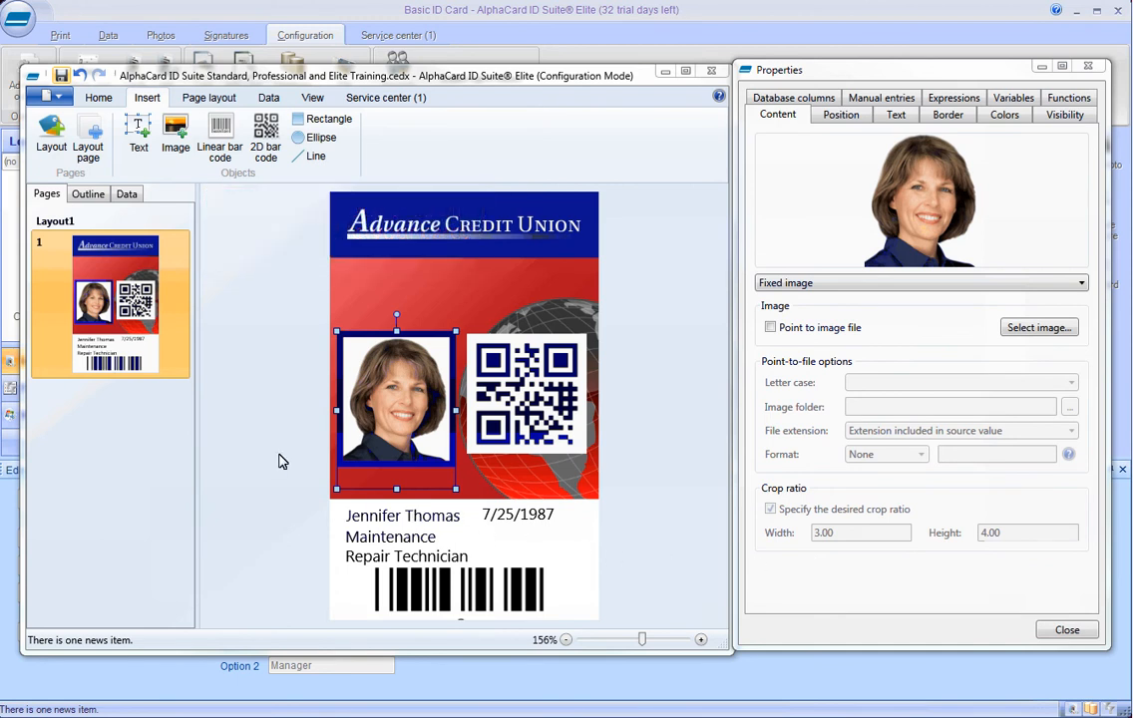
- Save the card layout and close the Designer
left_click(61, 76)
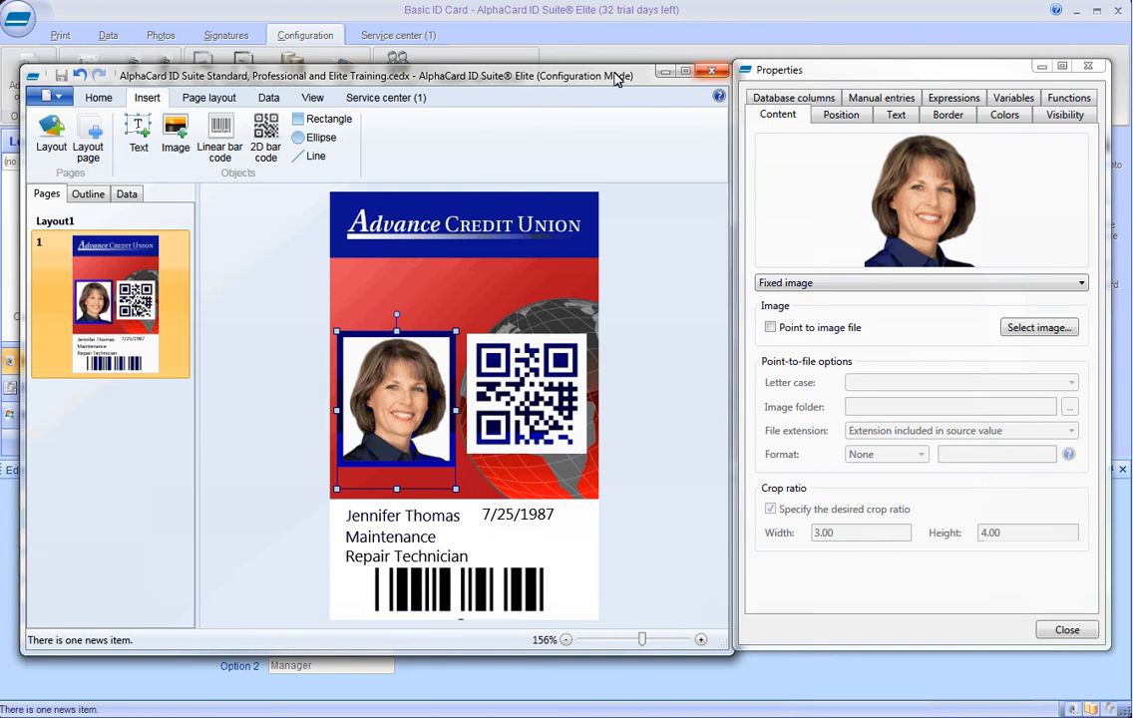
left_click(712, 71)
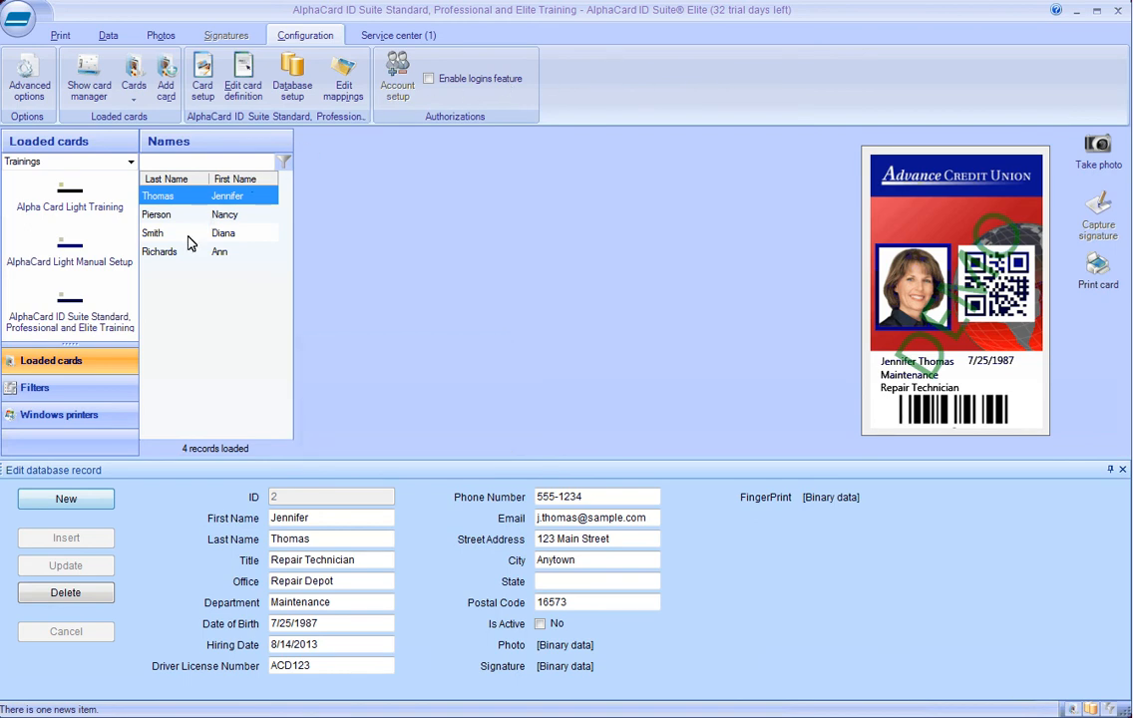
- Try to insert a new database record with all its fields left blank
left_click(66, 498)
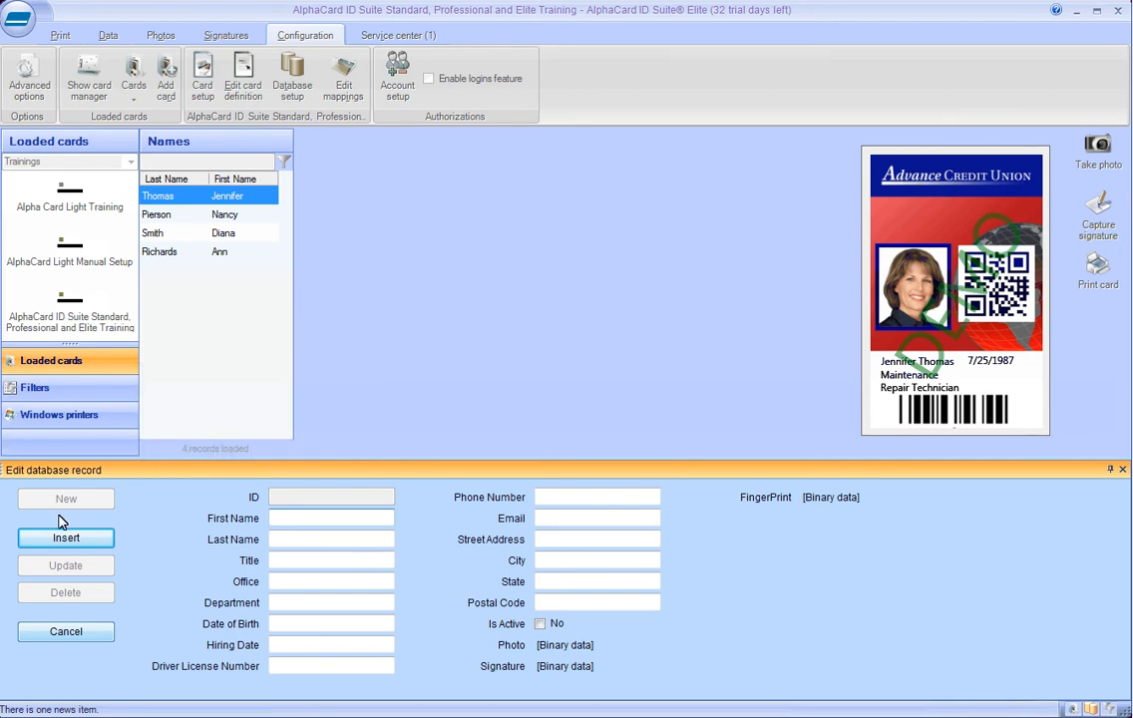
left_click(66, 539)
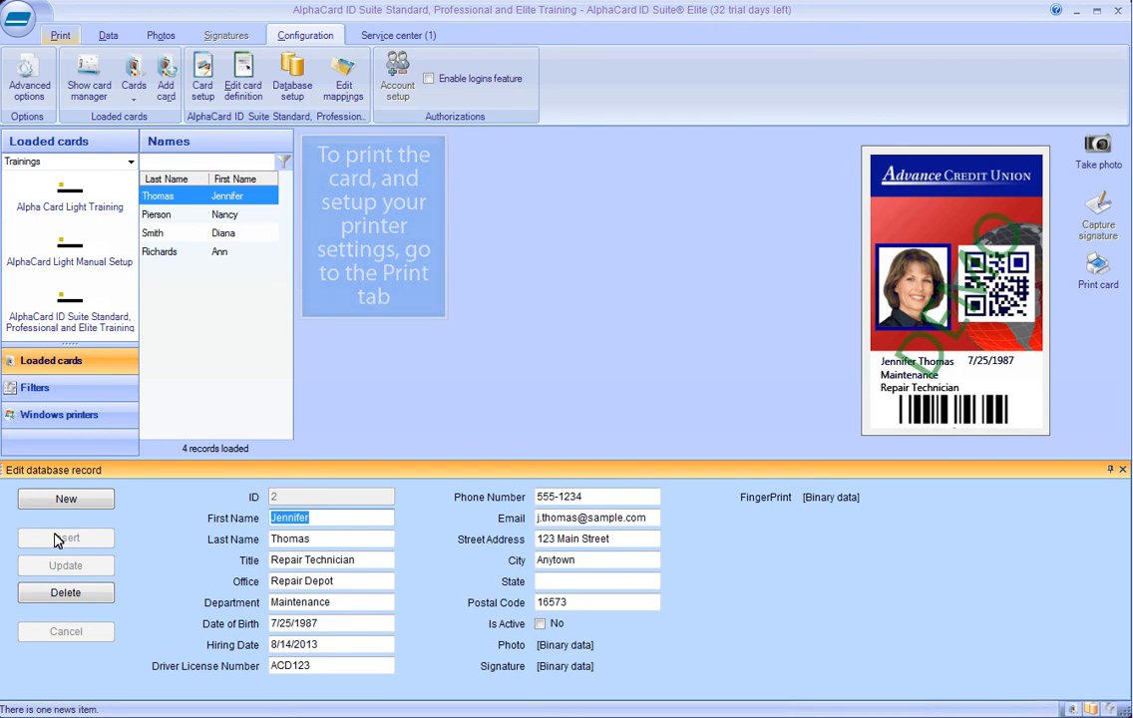
- Print one copy of the card for the selected record only
left_click(62, 36)
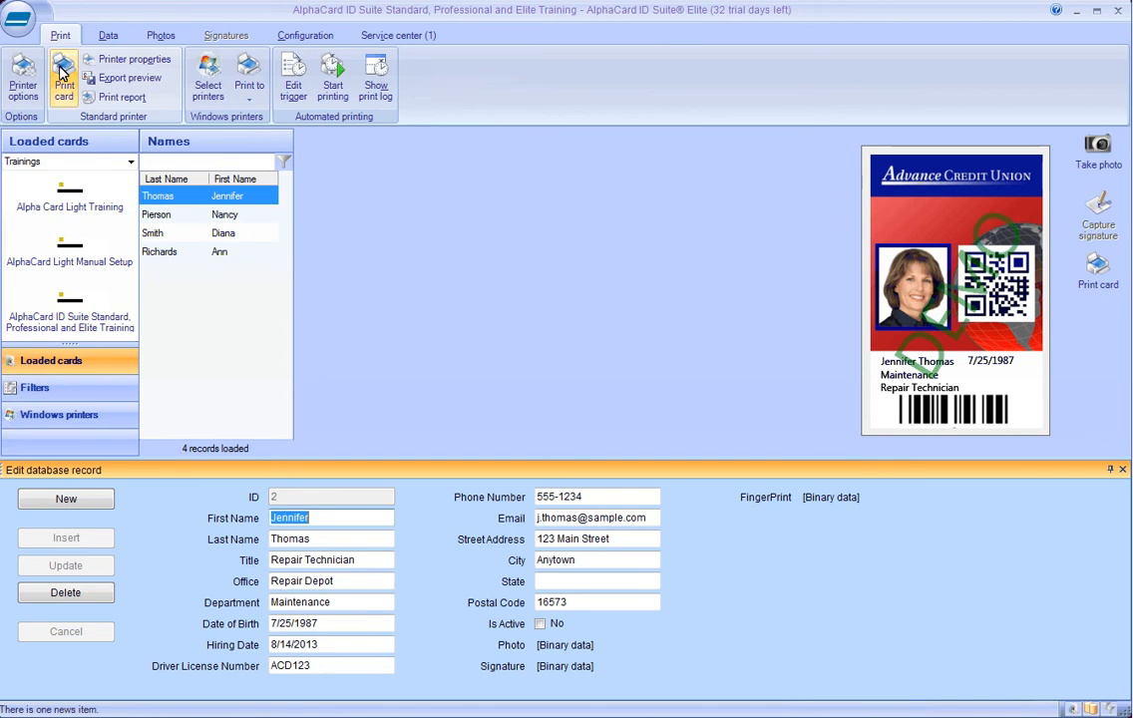
left_click(62, 70)
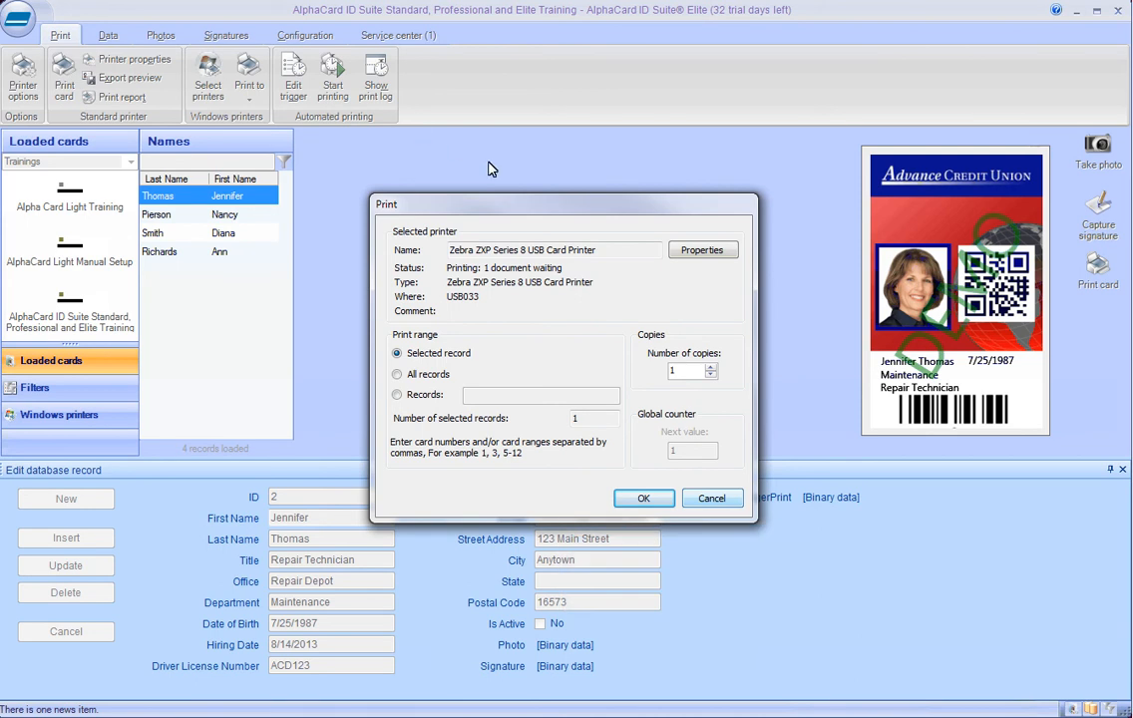
left_click(647, 498)
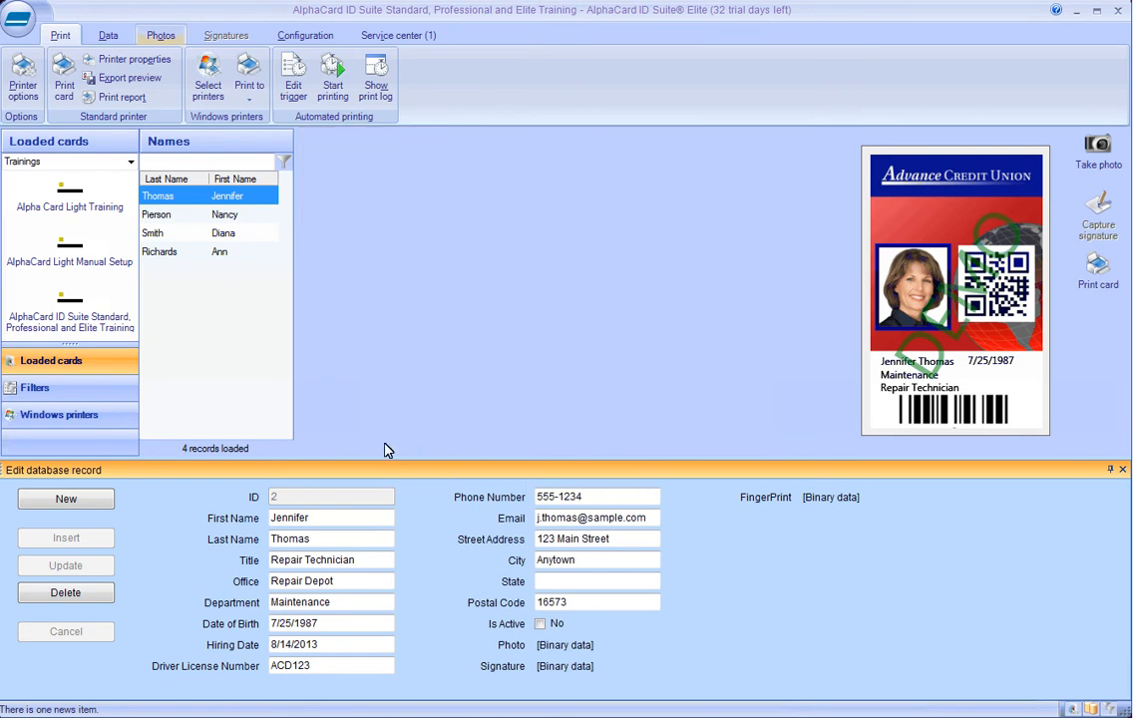
- Open the card's database setup and choose the IDCardAdvanced view with ID as the primary key
left_click(167, 40)
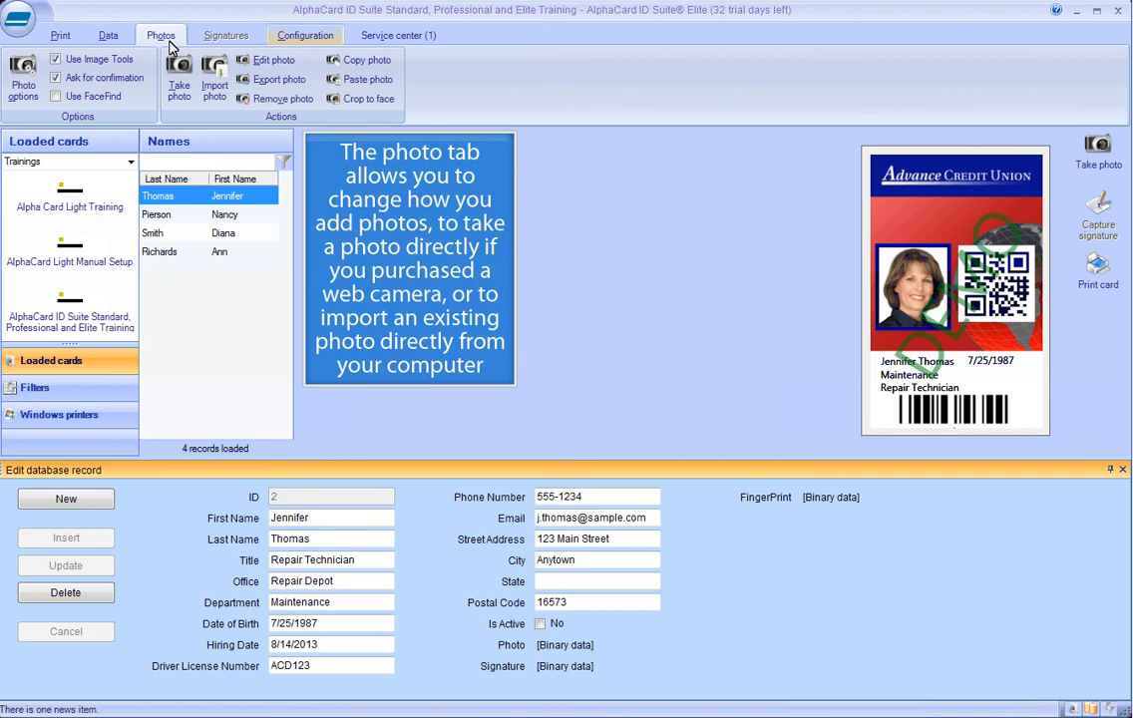
left_click(305, 37)
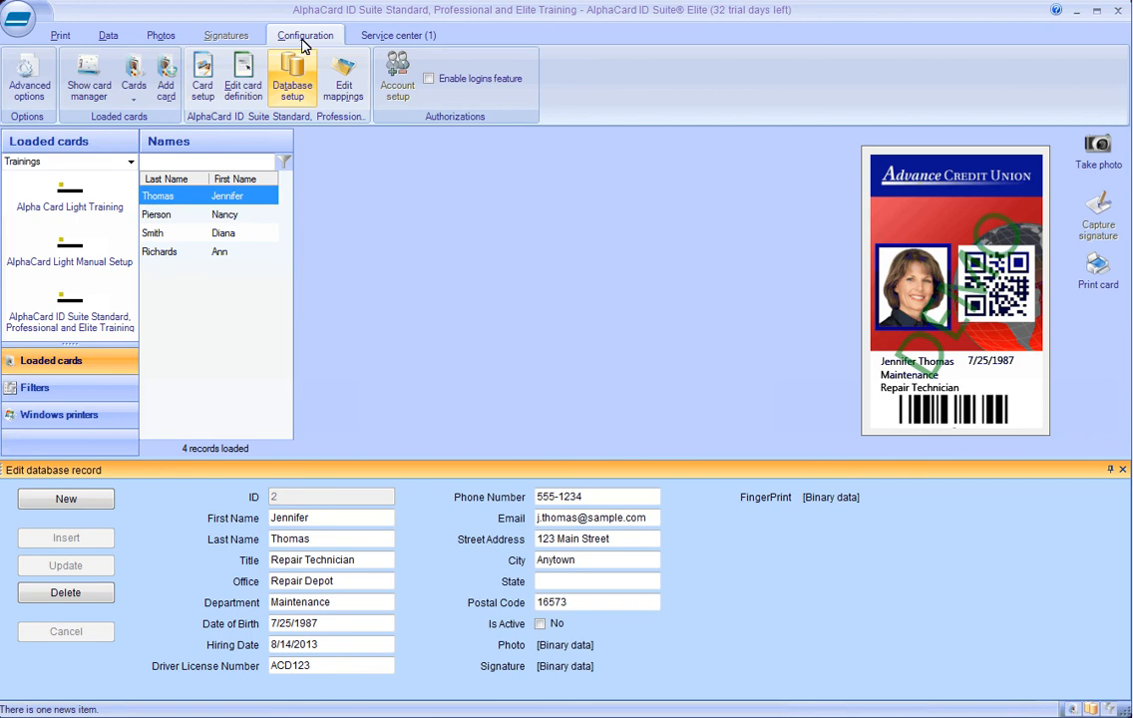
left_click(289, 86)
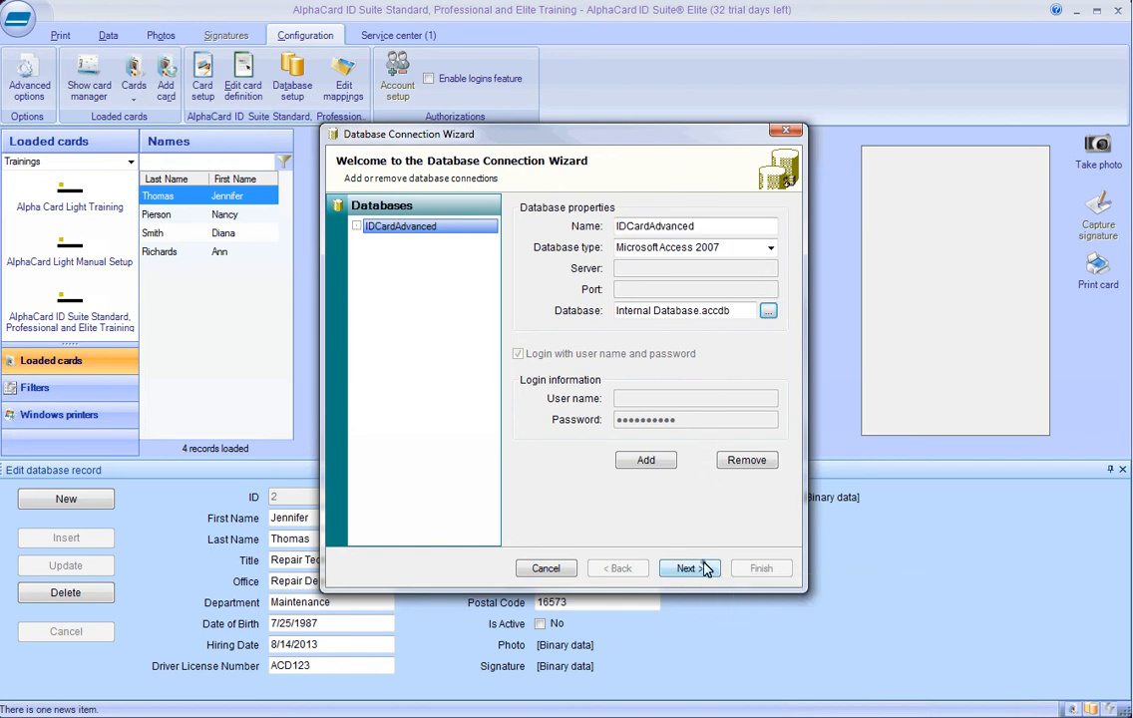
left_click(688, 568)
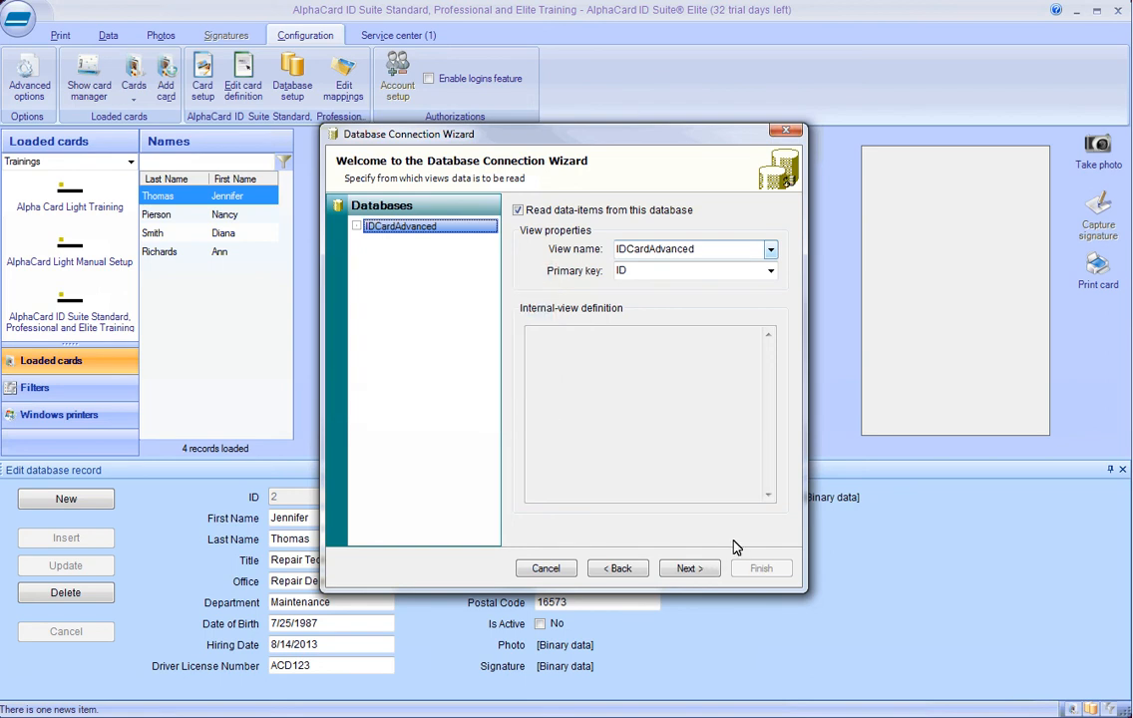
left_click(771, 250)
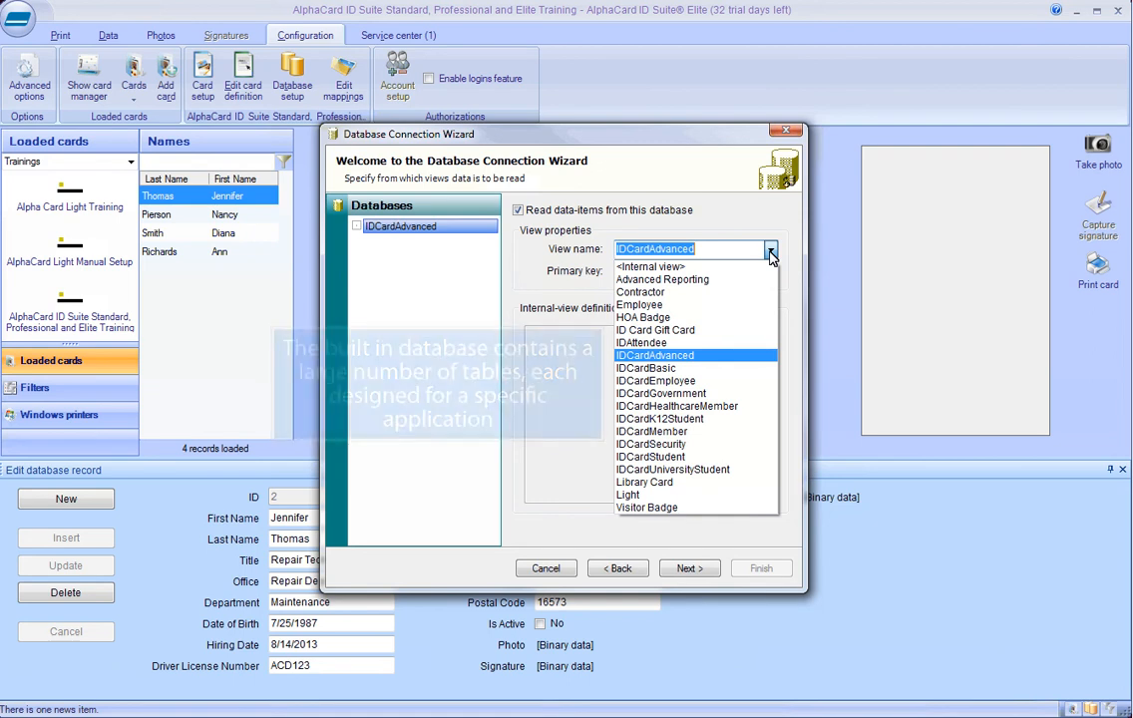
left_click(740, 359)
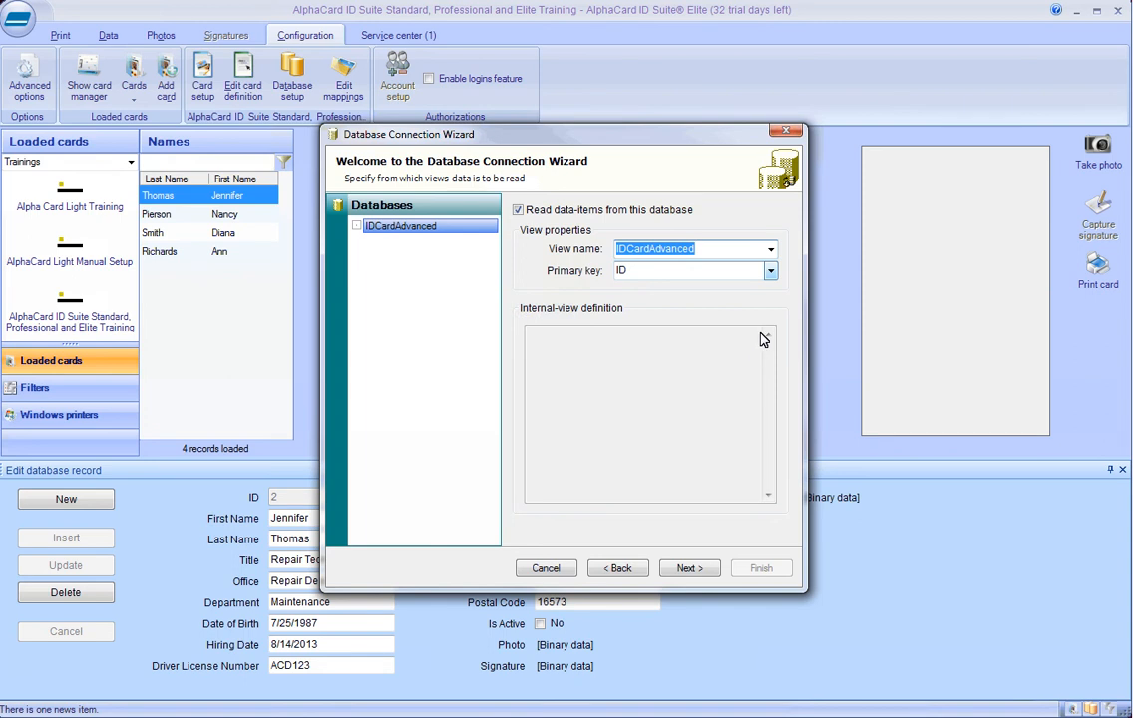
left_click(770, 271)
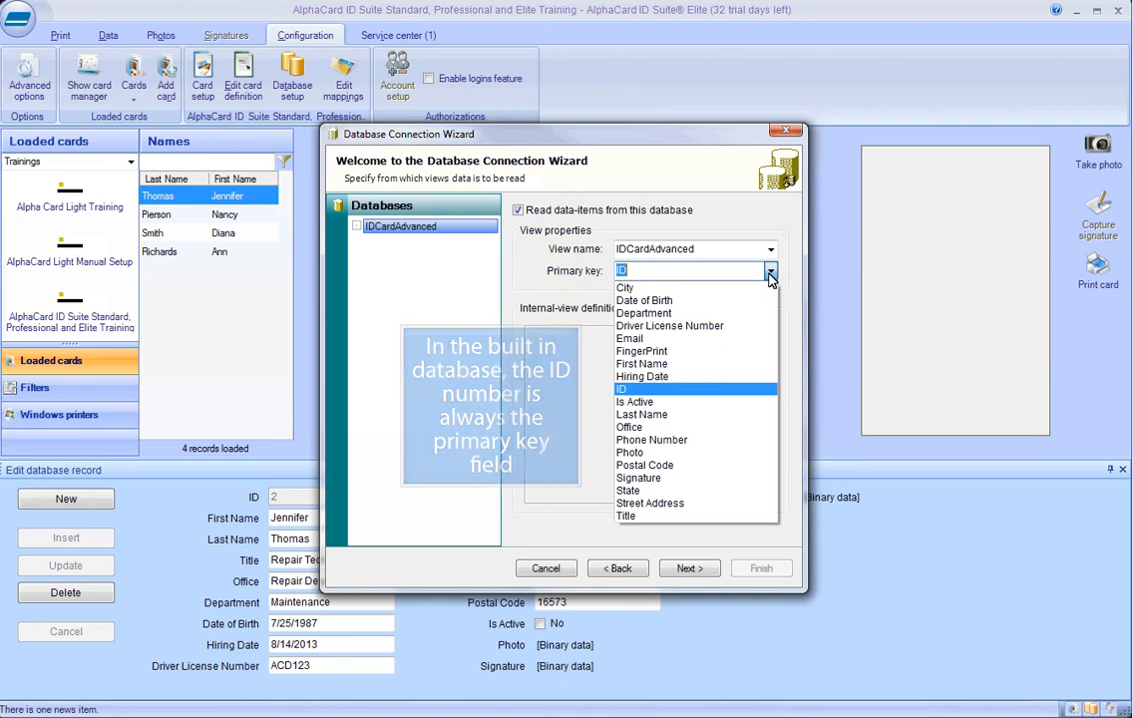
left_click(638, 393)
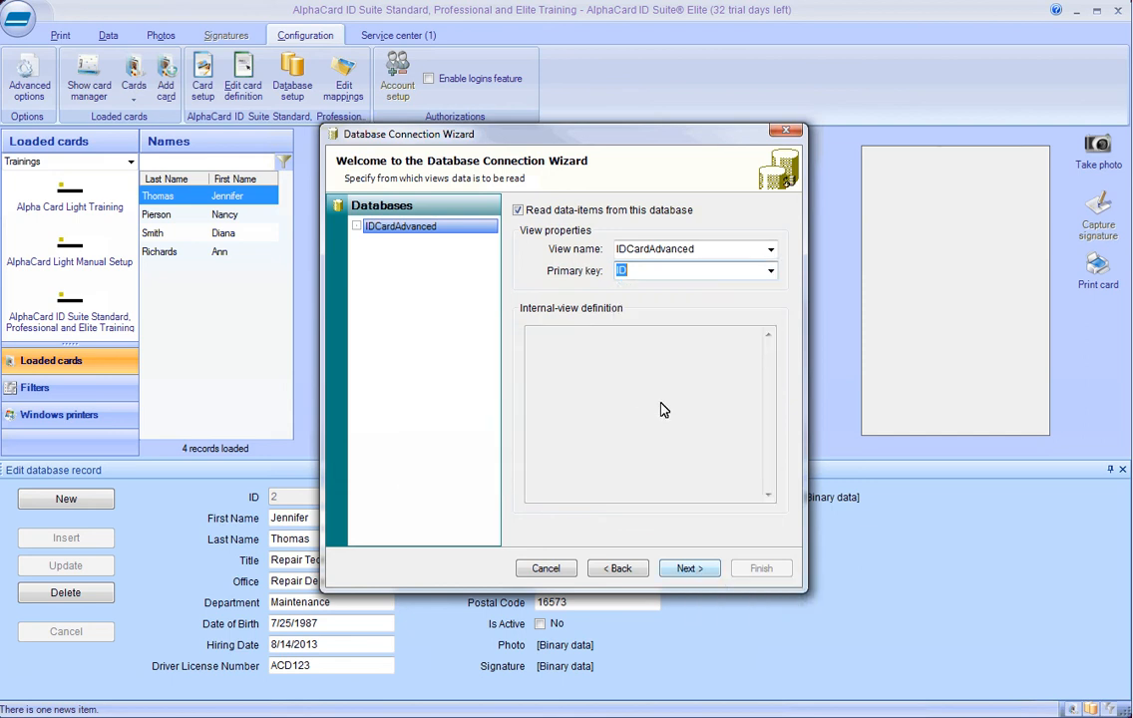
- Map the Middle name data column to Department and the Initials data column to Title for the names list
left_click(691, 569)
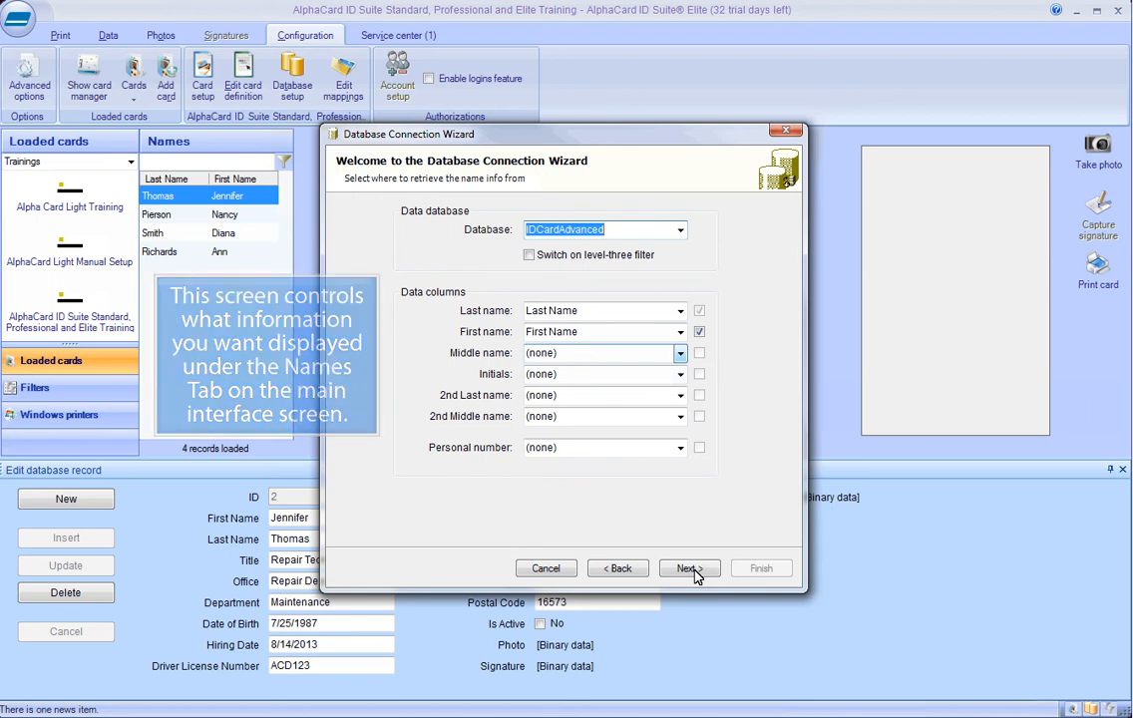
left_click(680, 354)
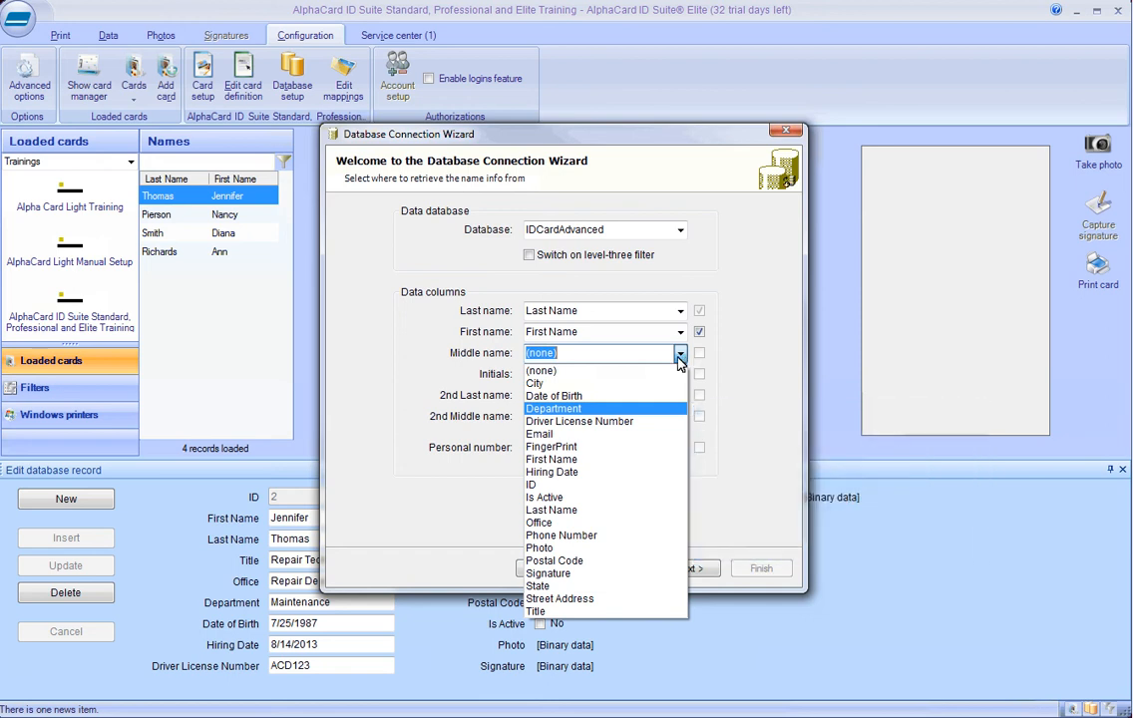
left_click(628, 408)
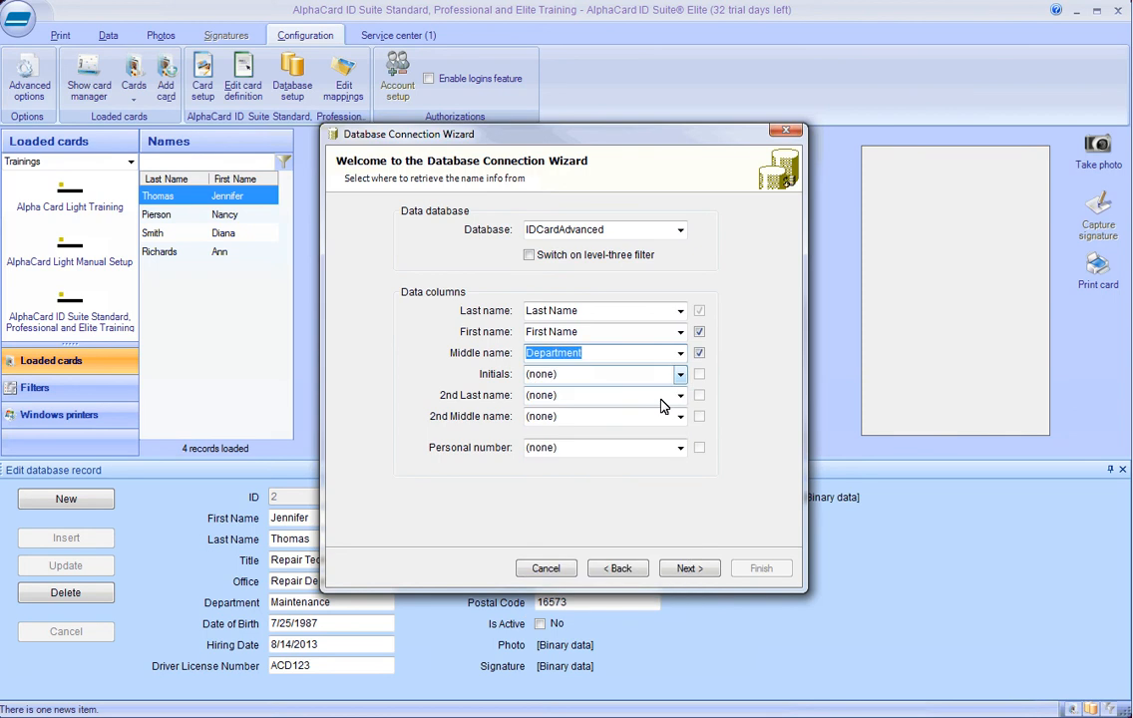
left_click(679, 374)
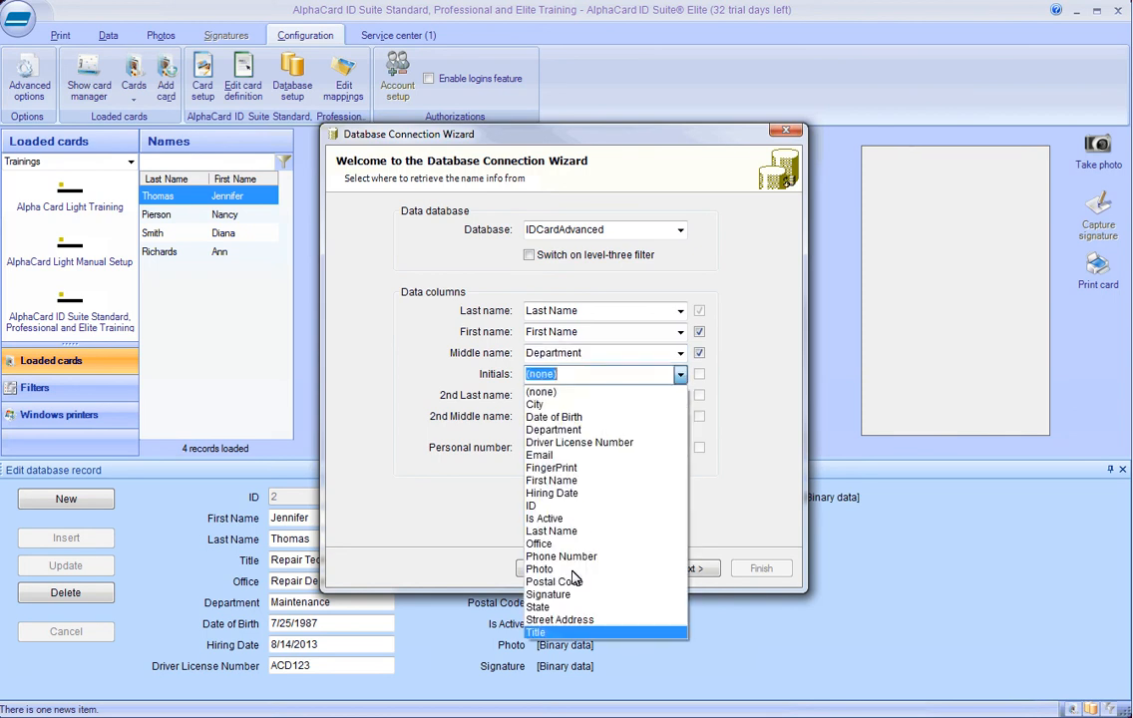
left_click(574, 636)
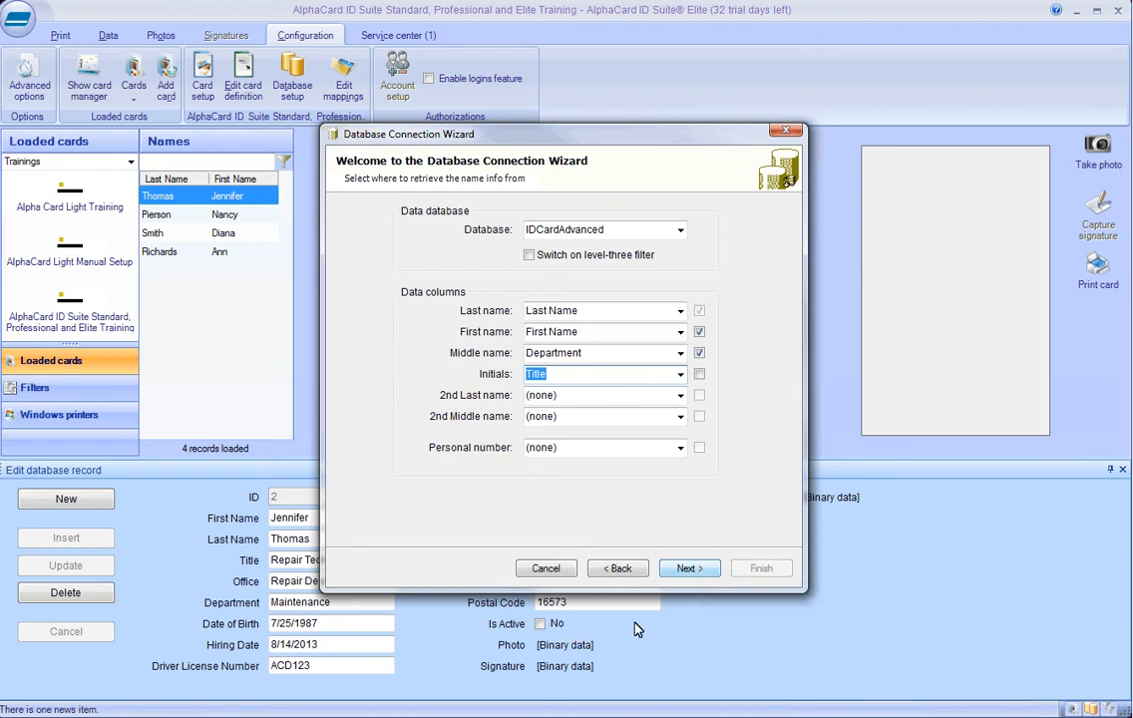
- Keep the record editing permissions and give the Department column a drop-down menu with the fixed values Tech Support, Marketing and Sales
left_click(688, 569)
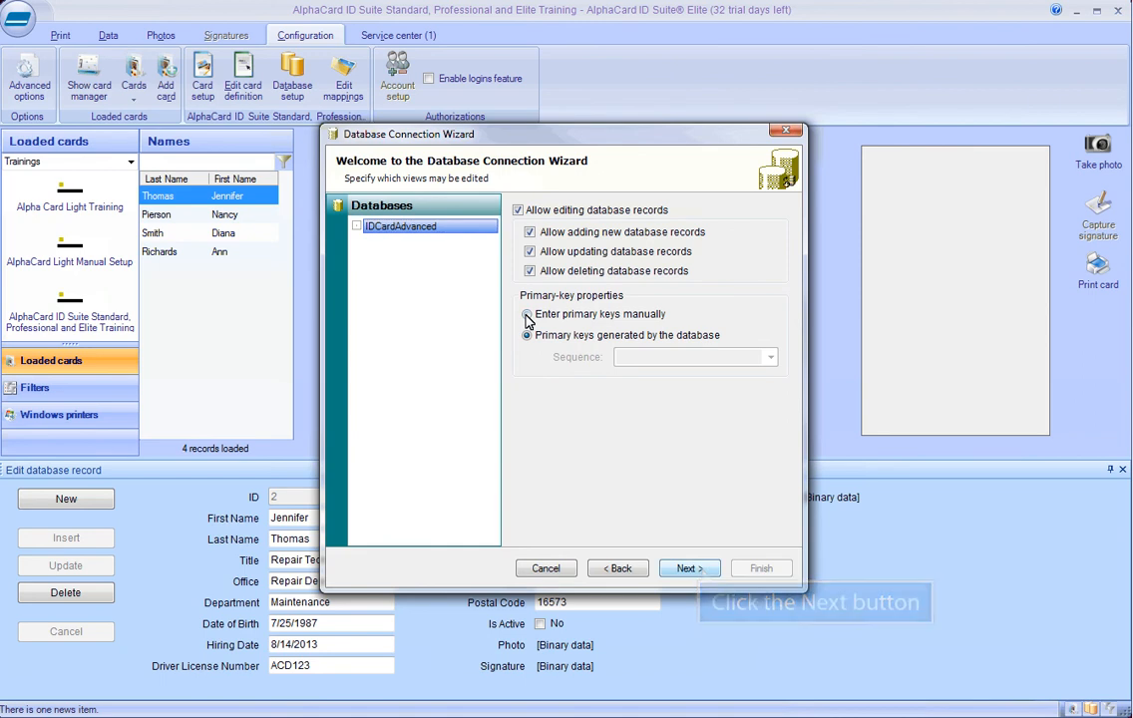
left_click(700, 575)
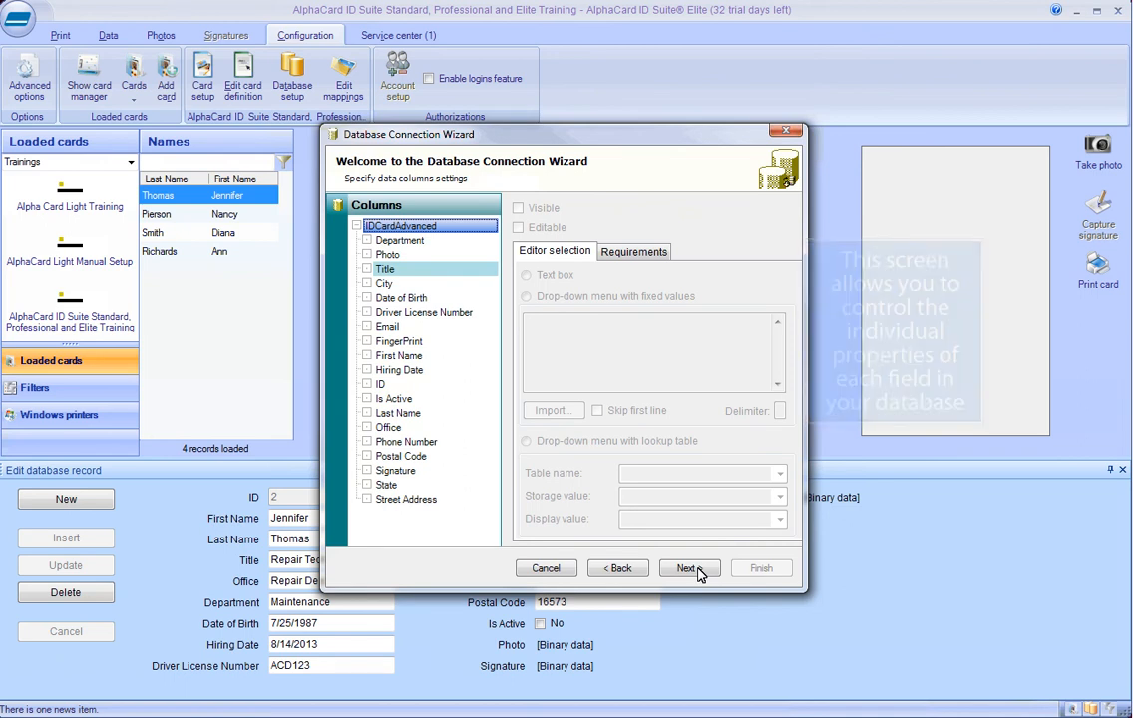
left_click(403, 242)
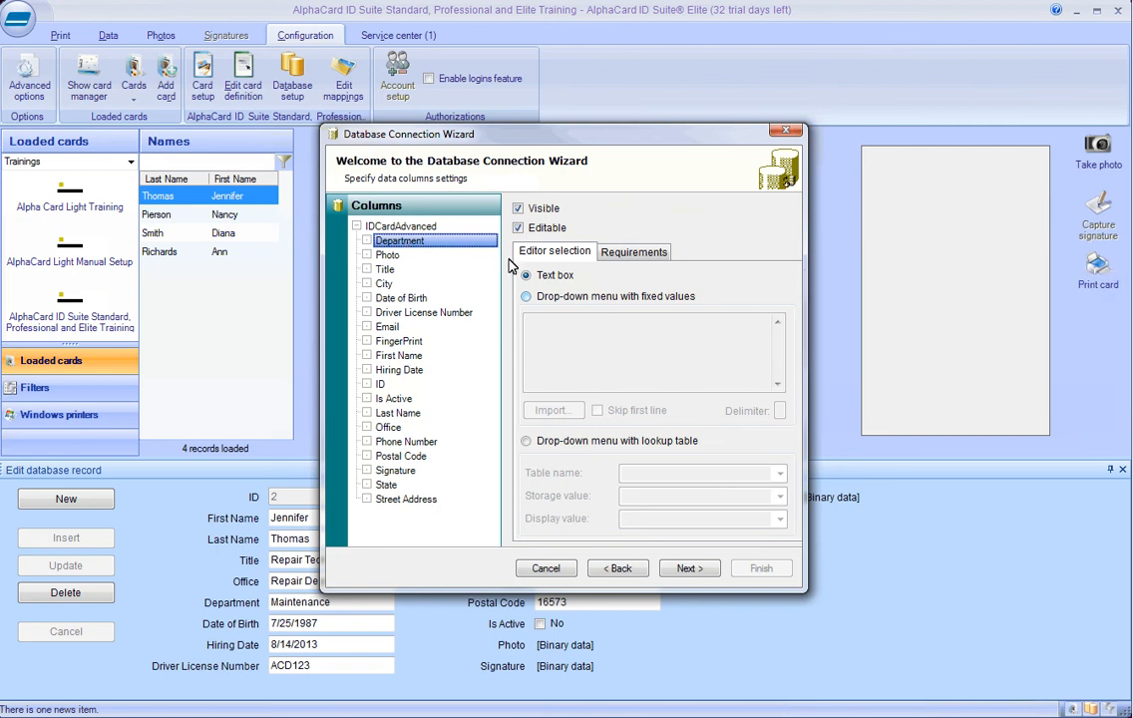
left_click(532, 296)
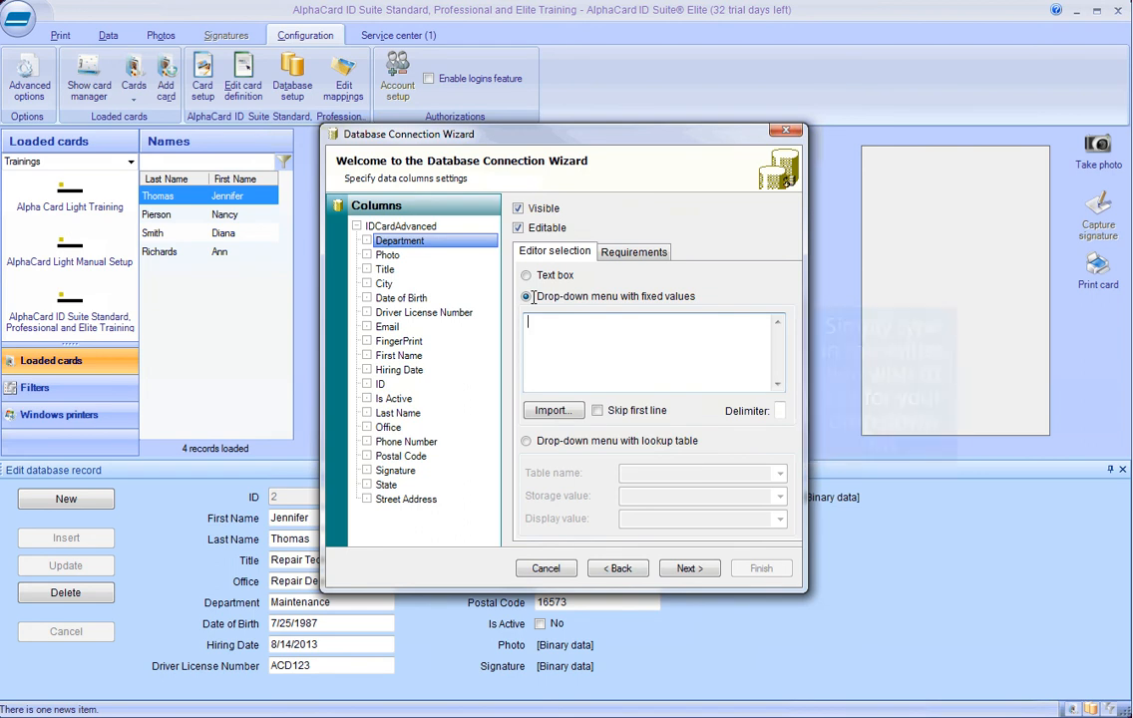
type("Tech")
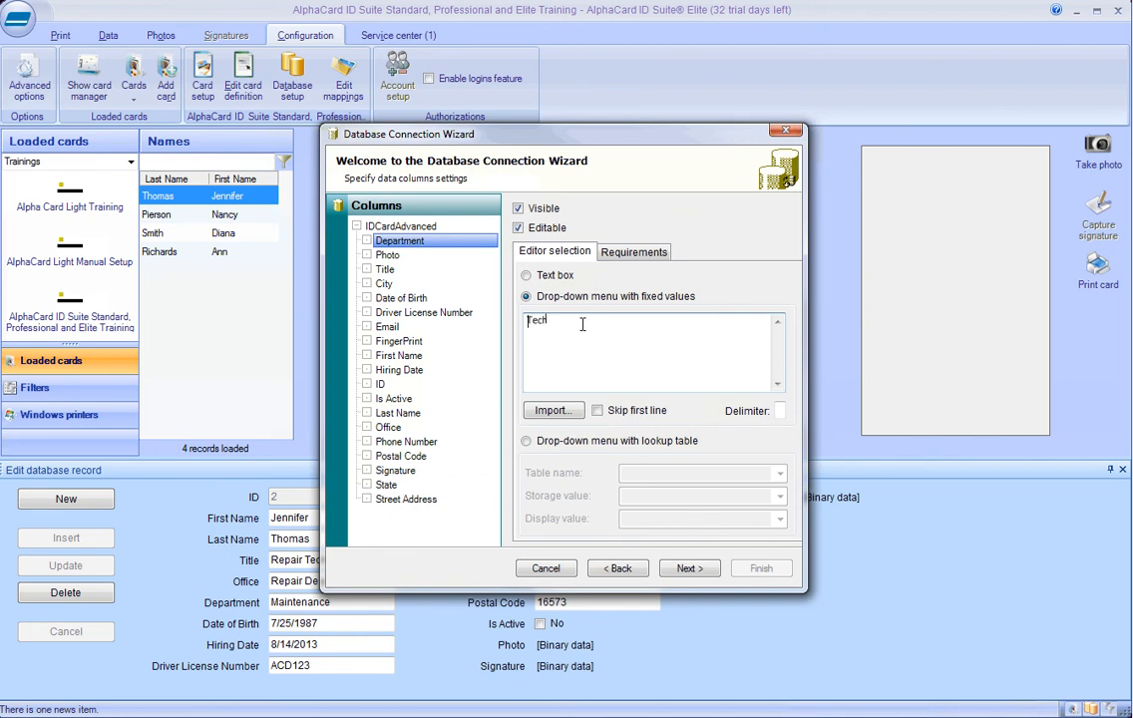
type(" Support")
key("Return")
type("Marketing")
key("Return")
type("Sales")
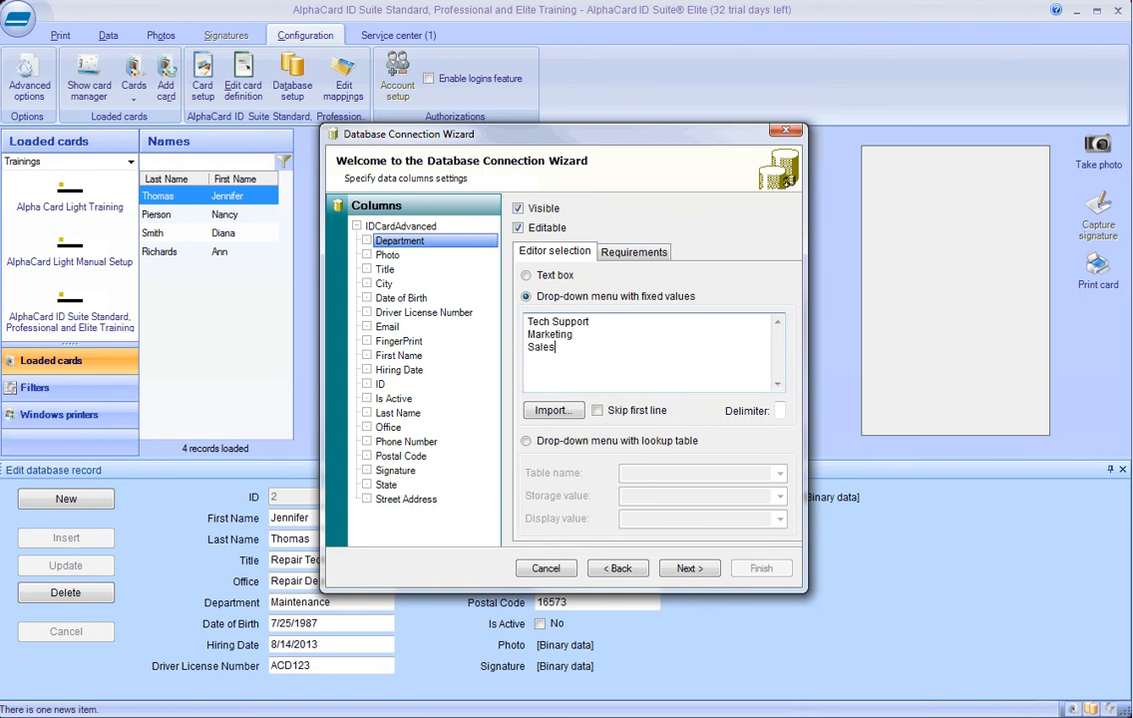
- Try making the Department column required for inserting or updating a record
left_click(606, 254)
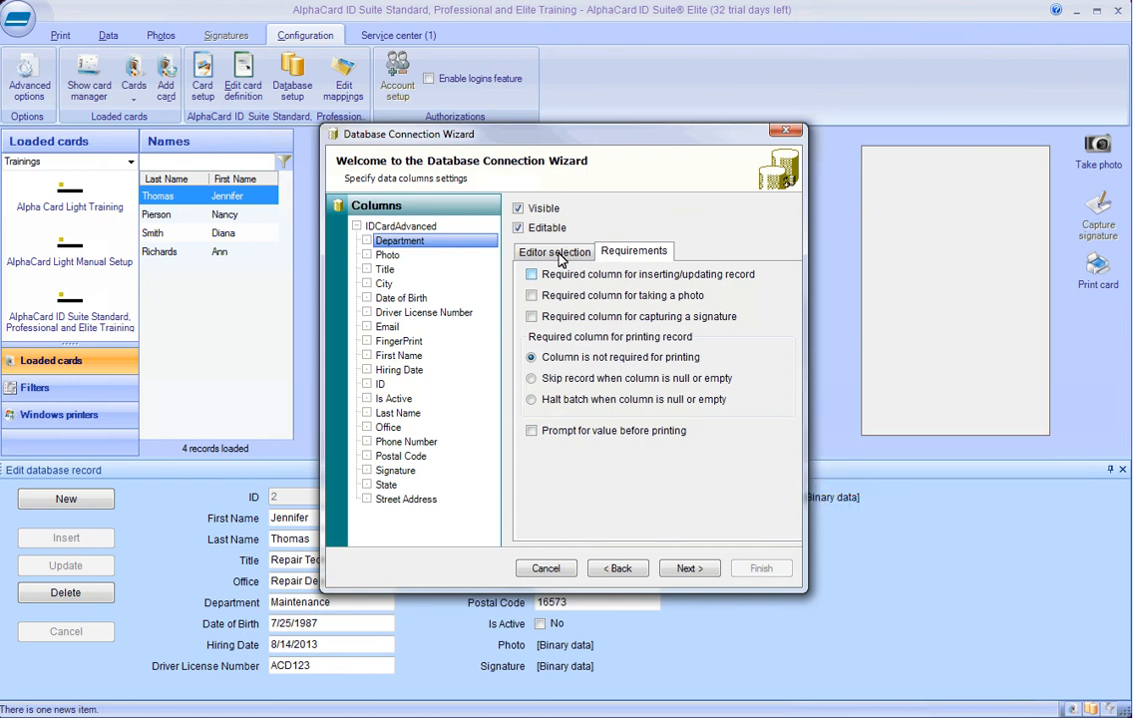
left_click(535, 279)
left_click(532, 277)
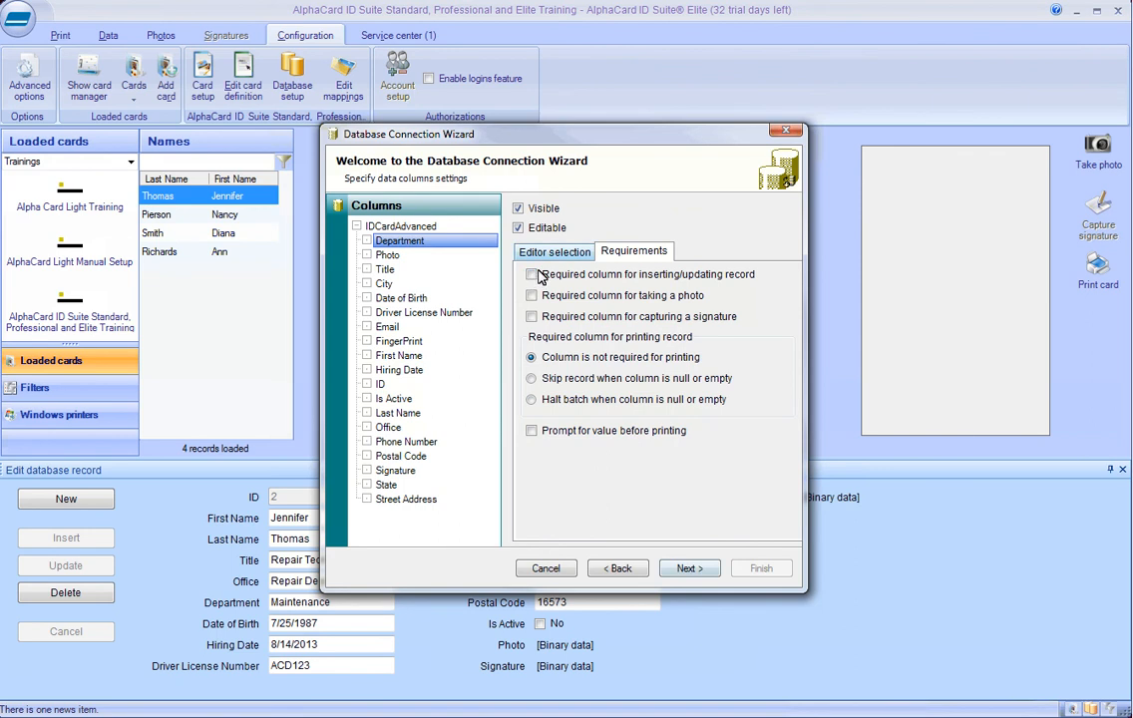
left_click(545, 254)
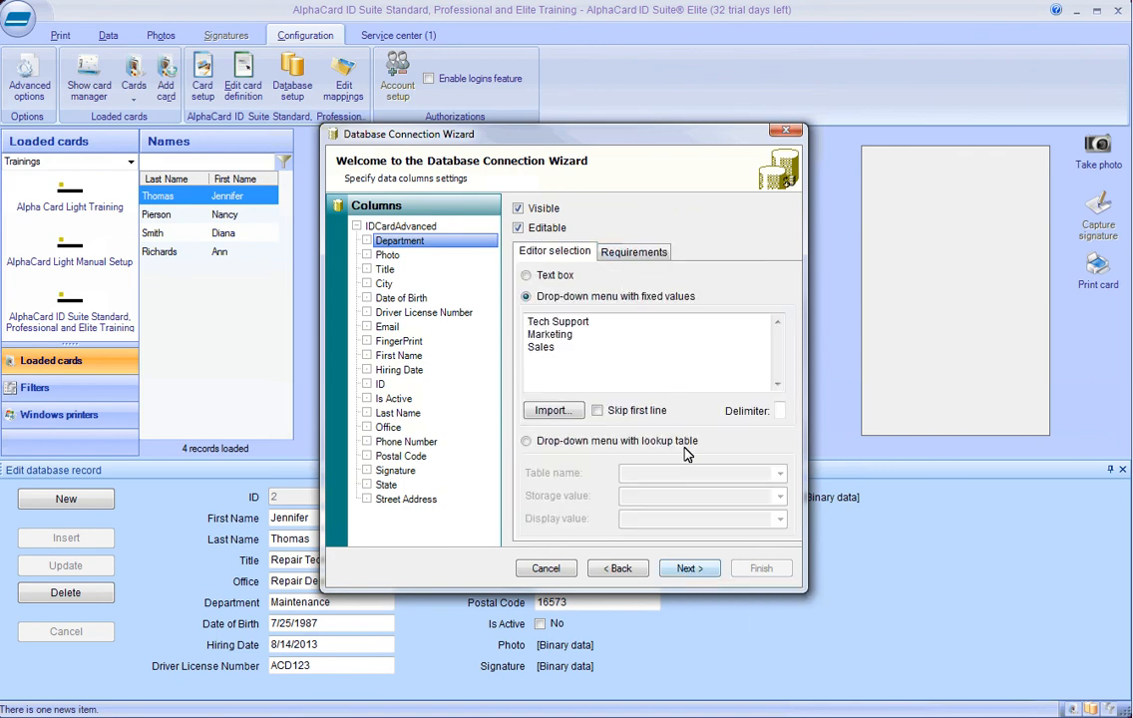
- Check the Photo storage item's properties and finish the database connection setup
left_click(688, 569)
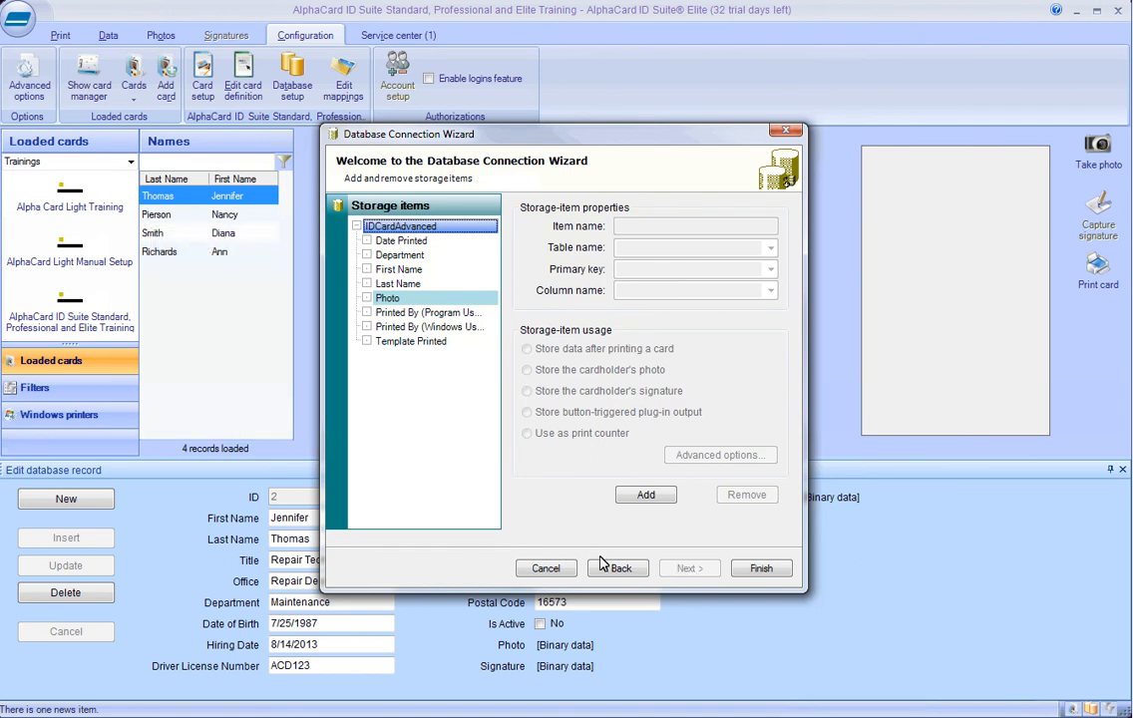
left_click(448, 302)
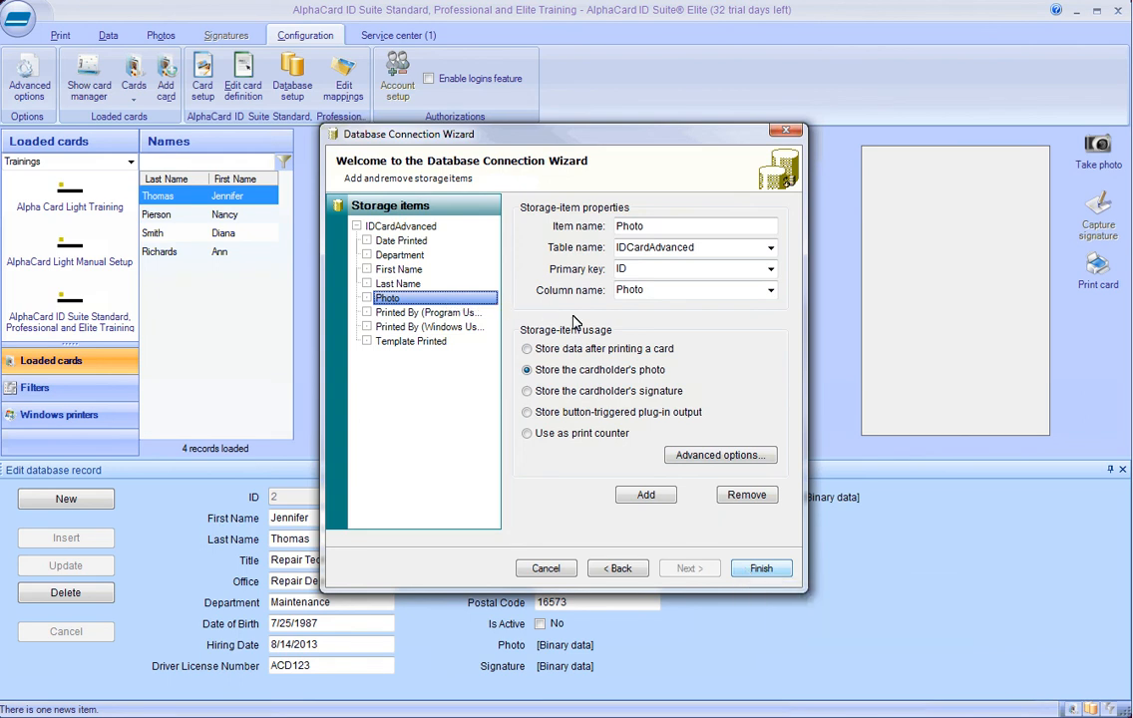
left_click(761, 569)
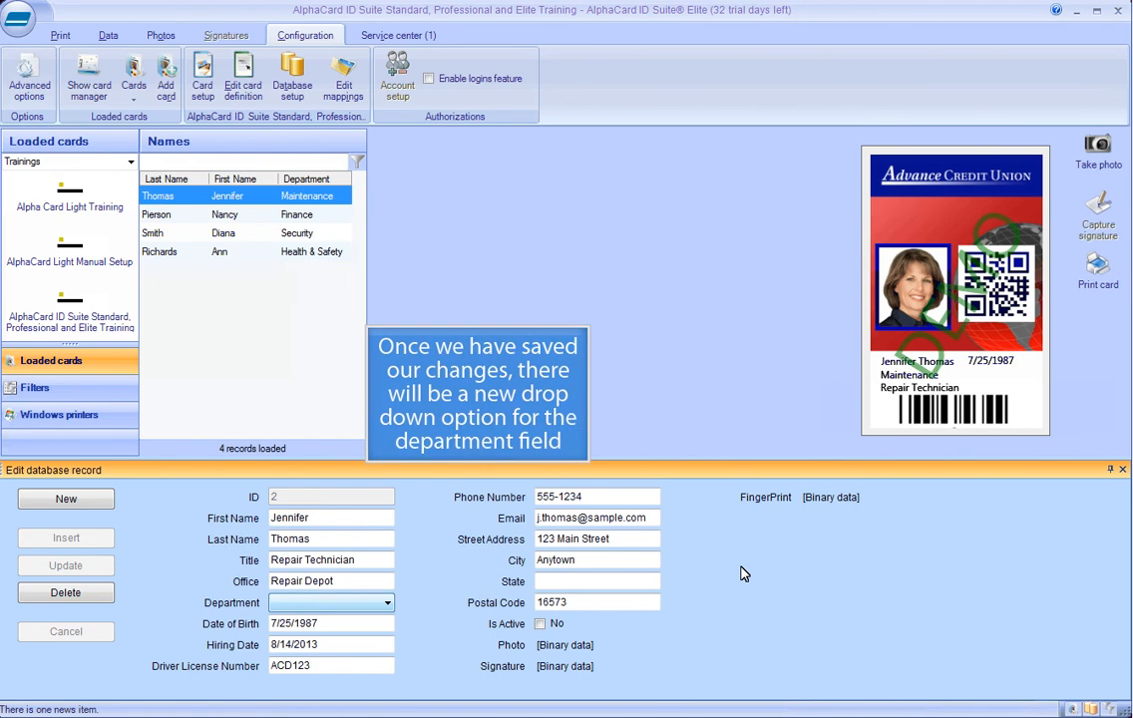
- Set the selected record's Department to Marketing and update the record
left_click(388, 604)
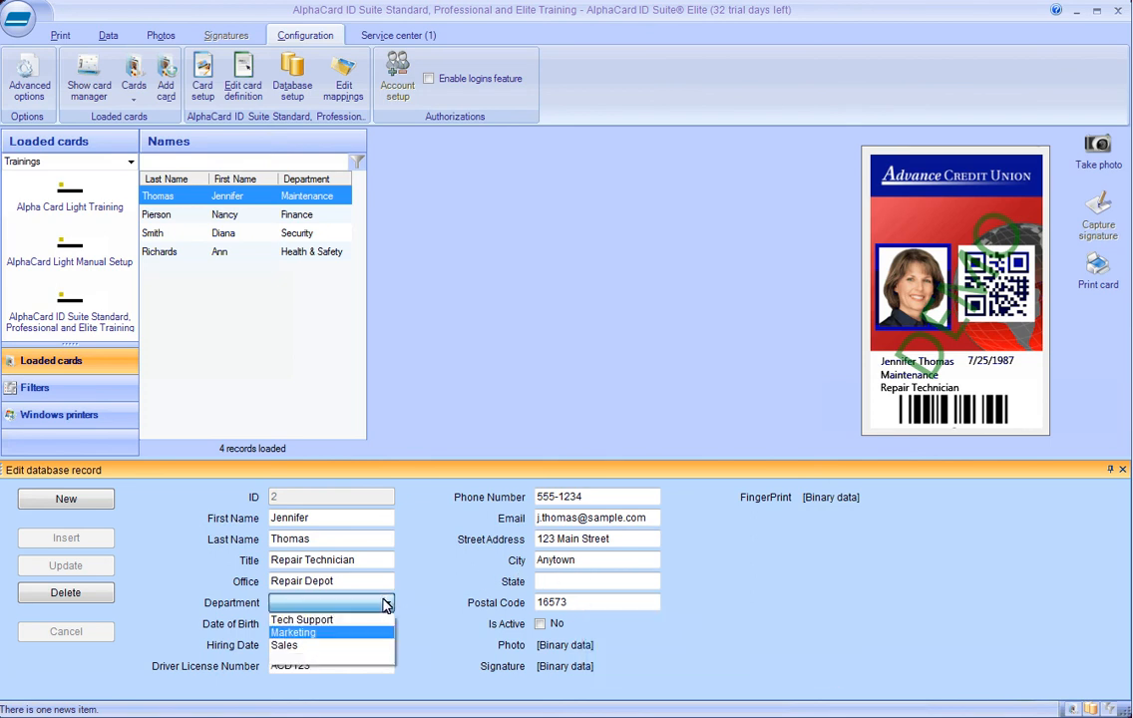
left_click(379, 633)
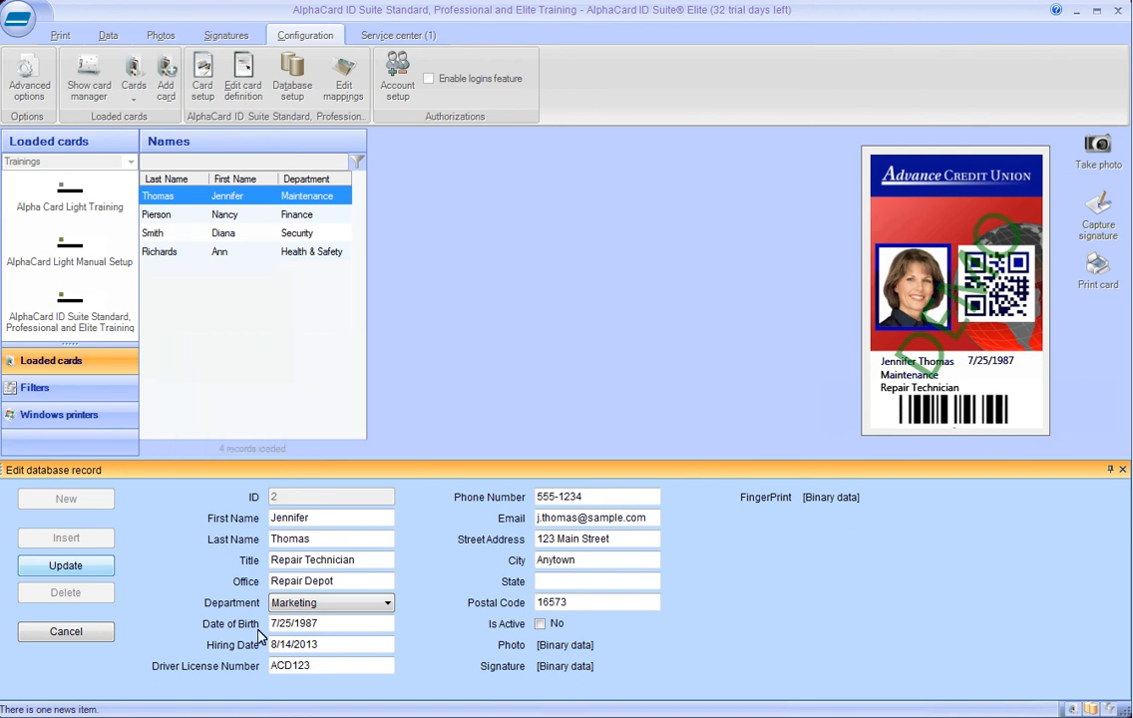
left_click(80, 567)
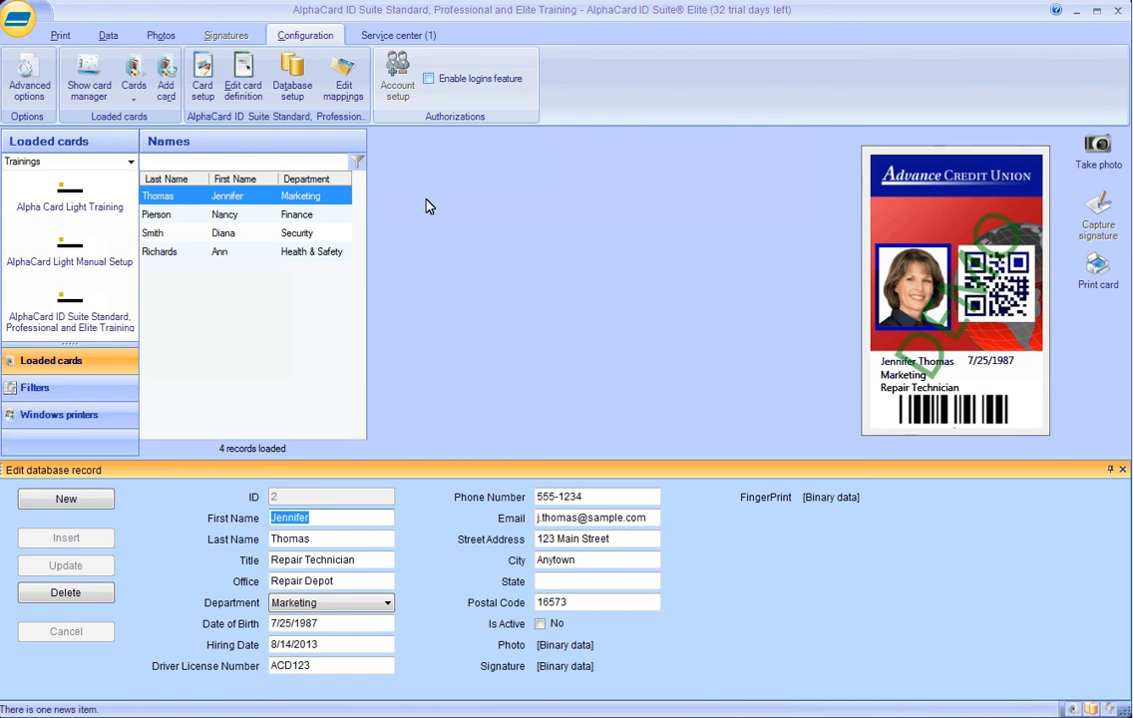
- Enable the logins feature, go through the account groups, users and the User group's authorizations, and finish the account setup
left_click(430, 79)
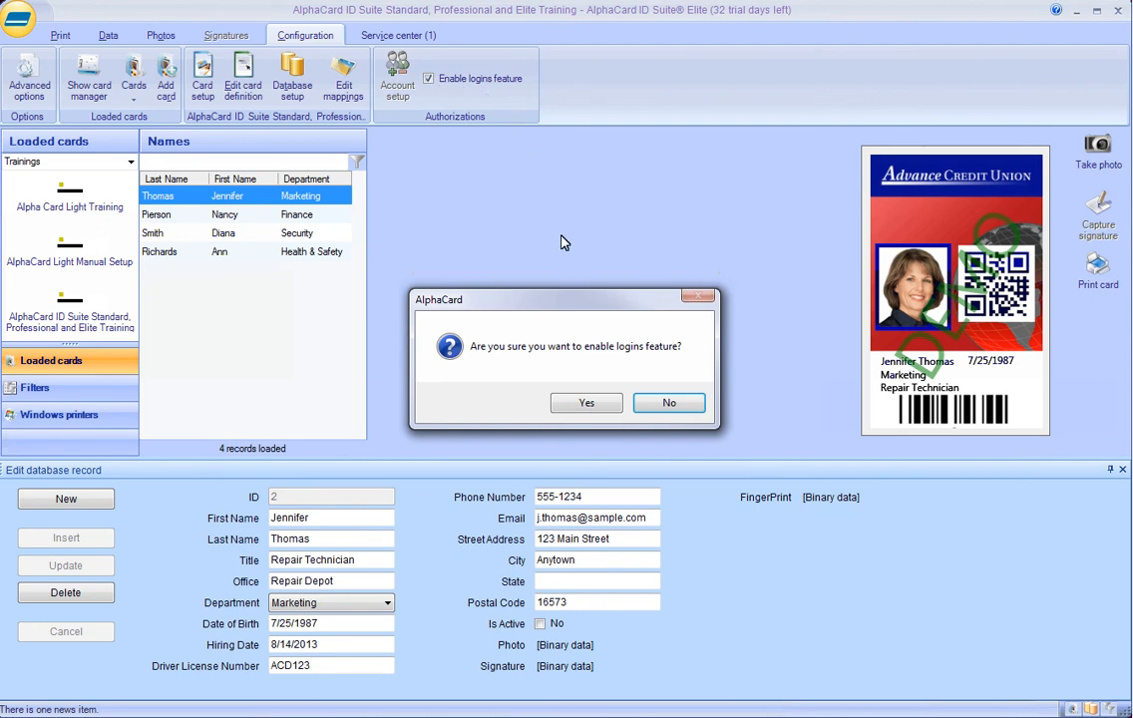
left_click(583, 405)
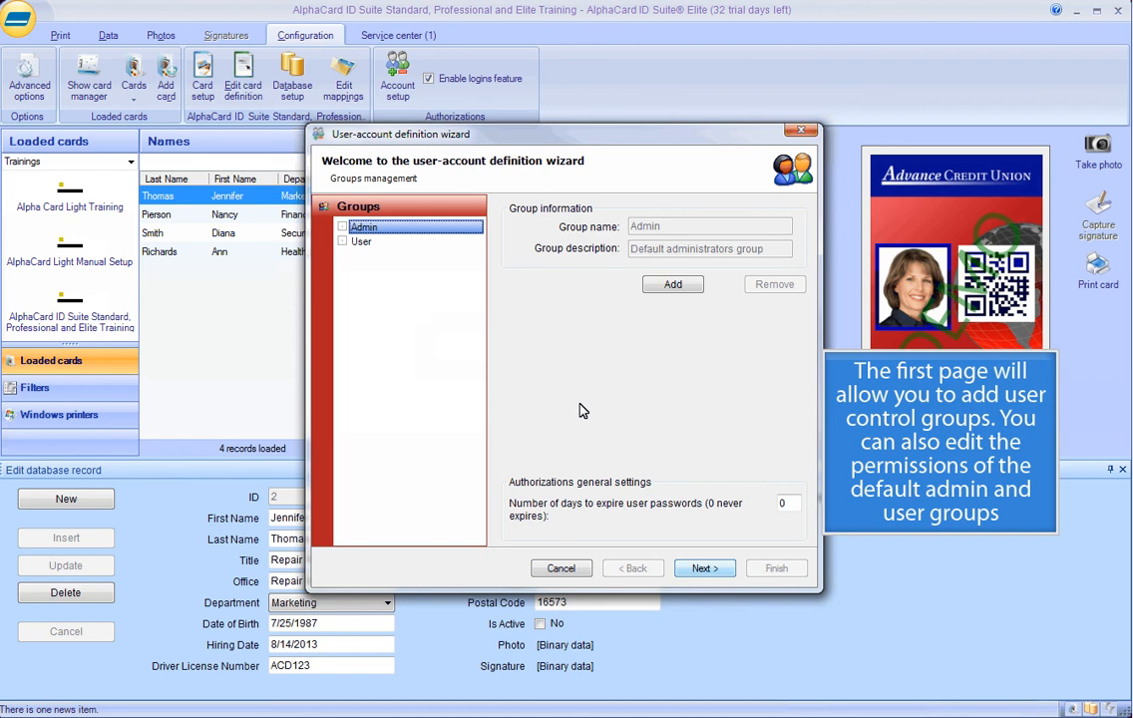
left_click(701, 574)
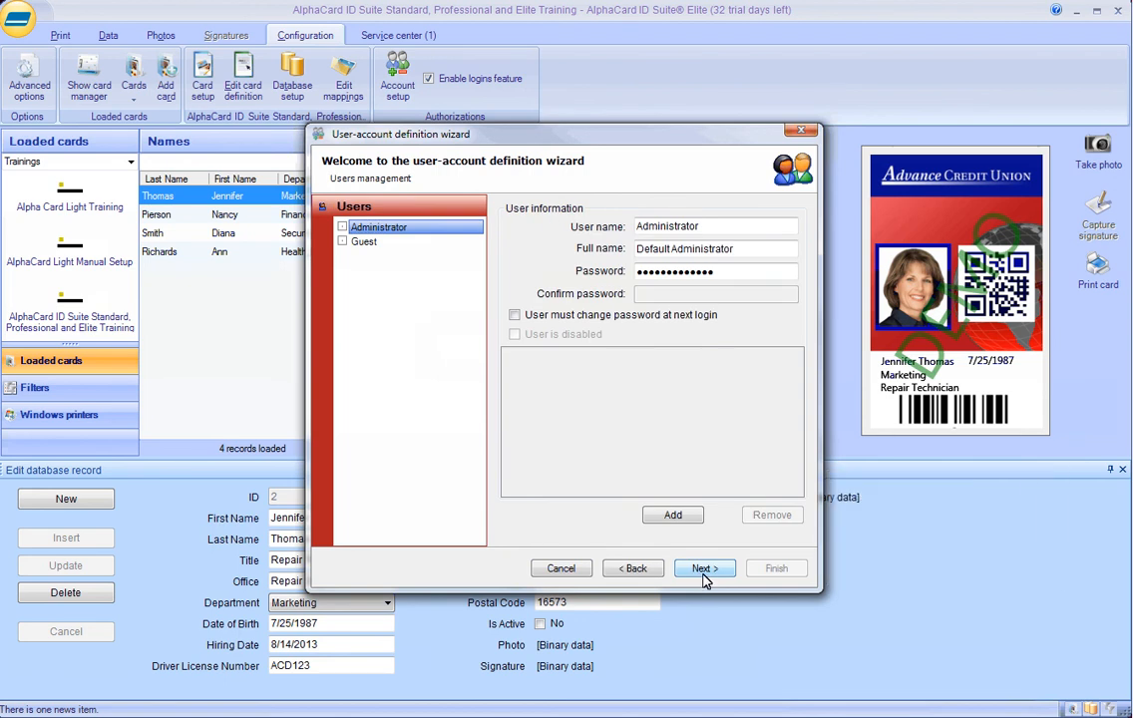
left_click(705, 573)
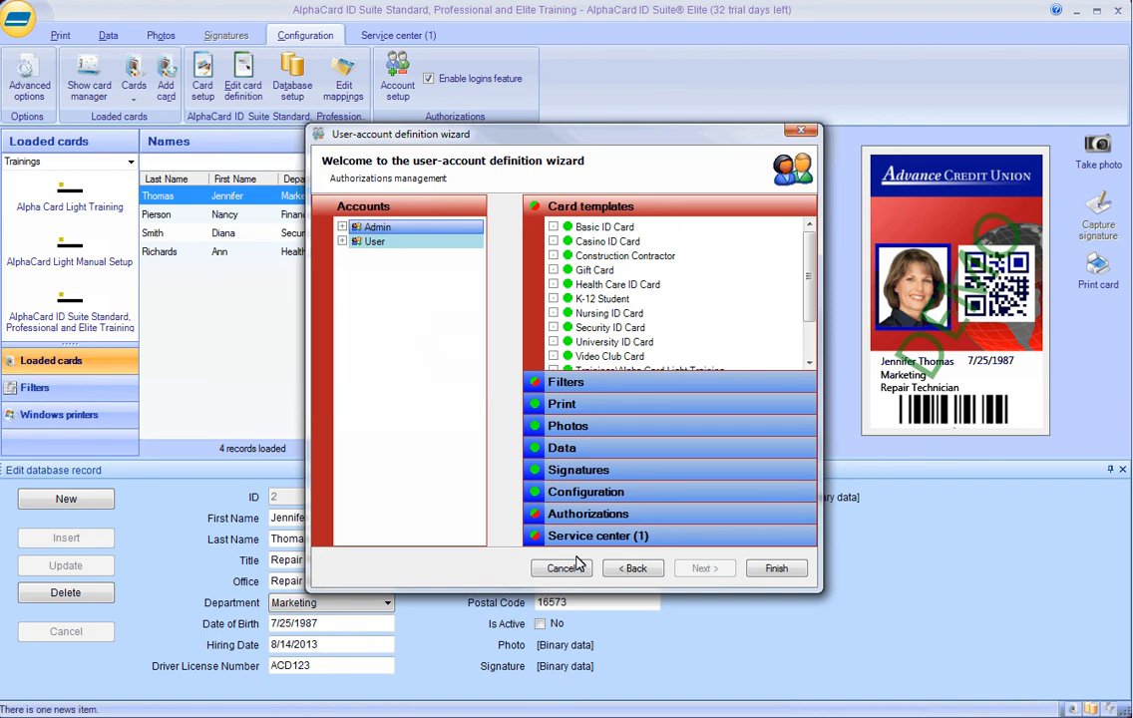
left_click(373, 243)
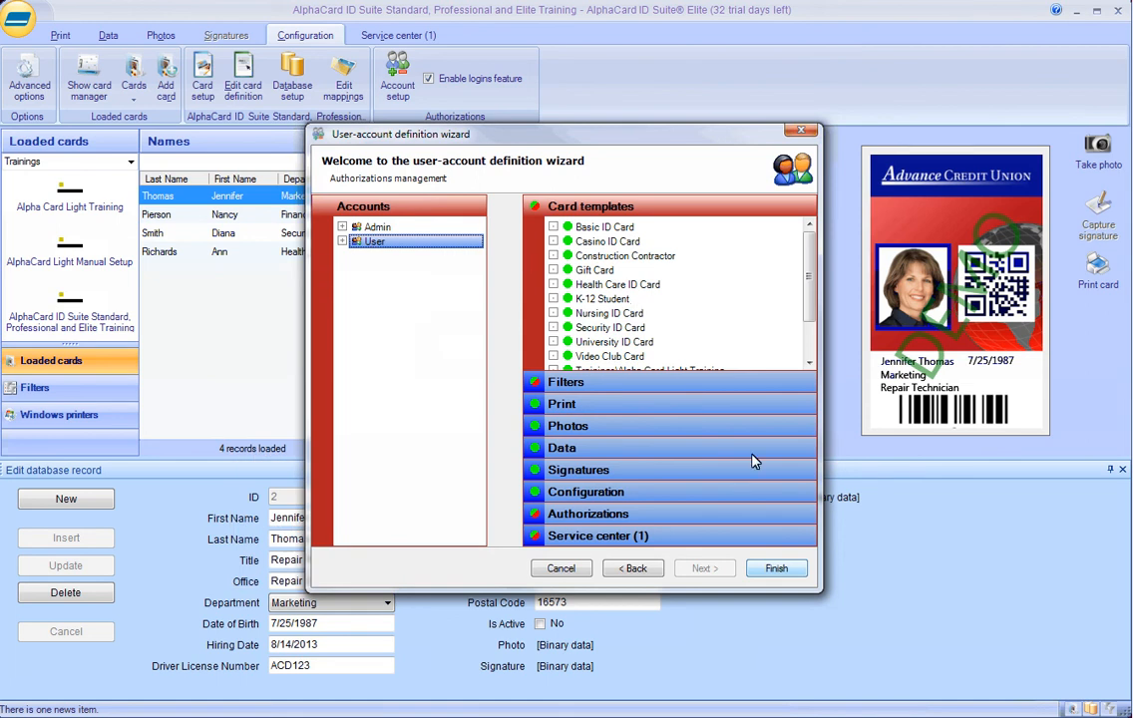
left_click(775, 568)
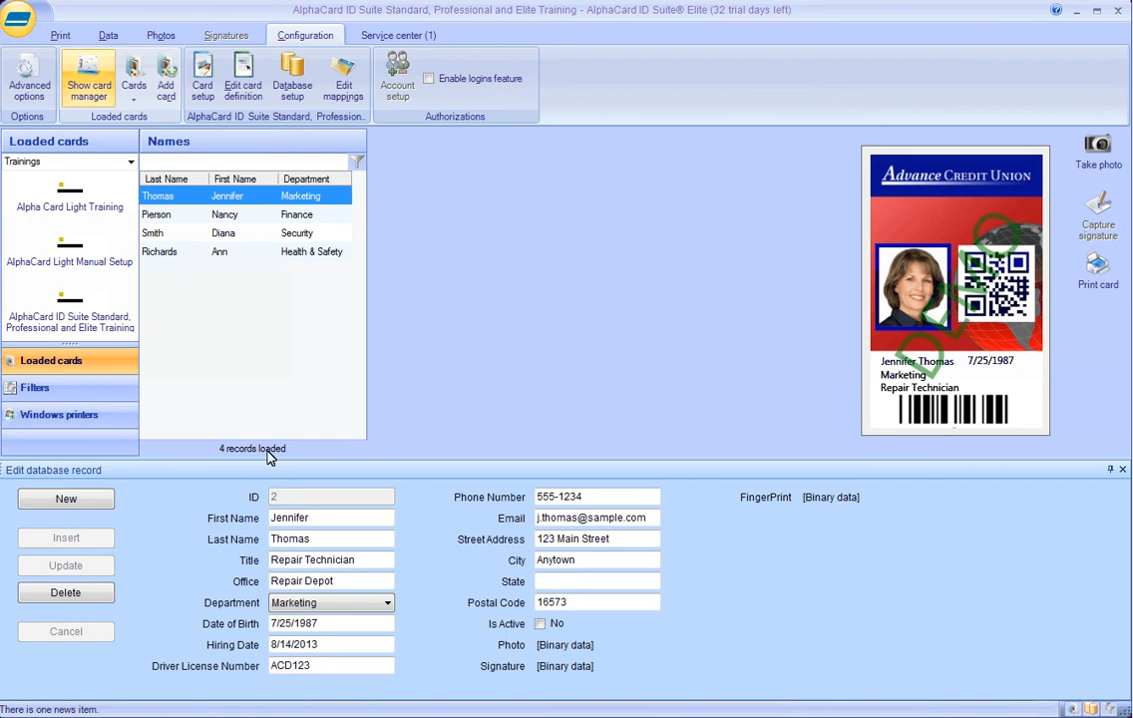
- Deactivate the Basic ID Card template in the card-definition manager and save the selection
left_click(96, 94)
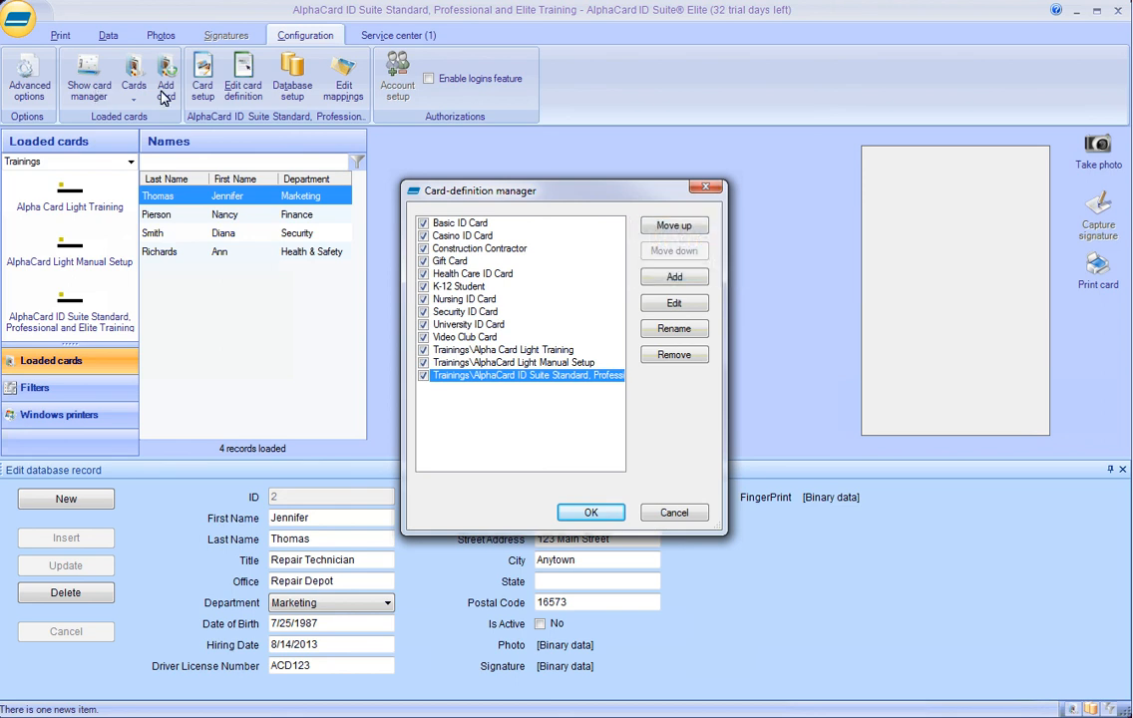
left_click(425, 225)
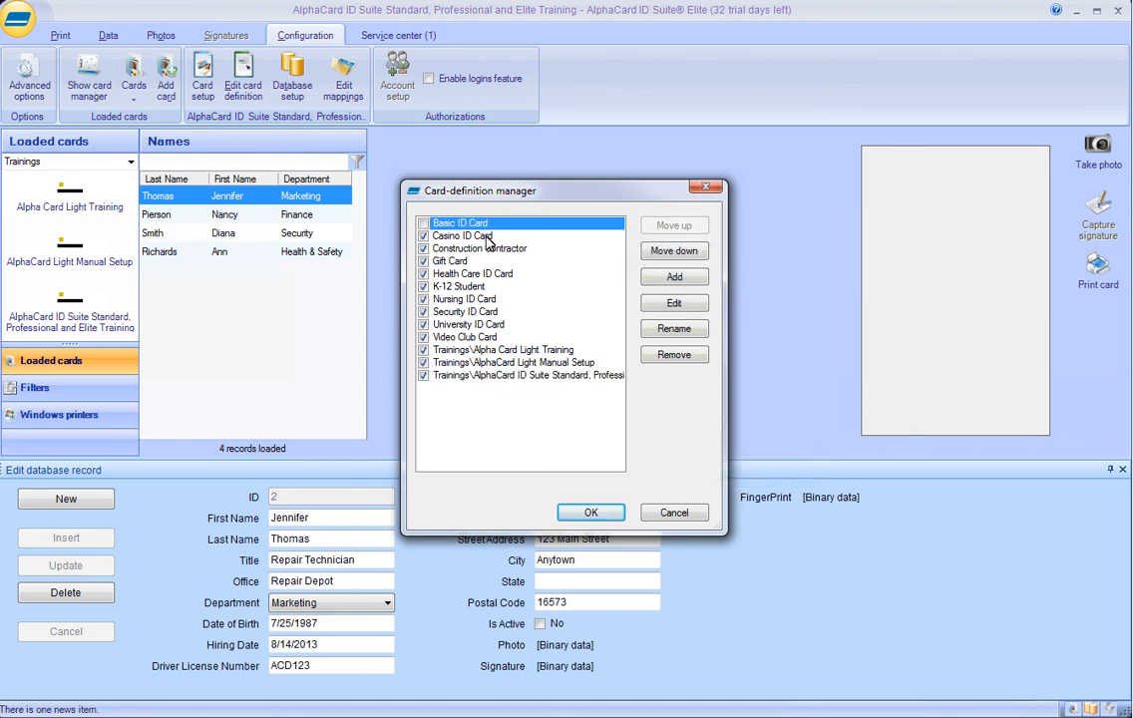
left_click(588, 513)
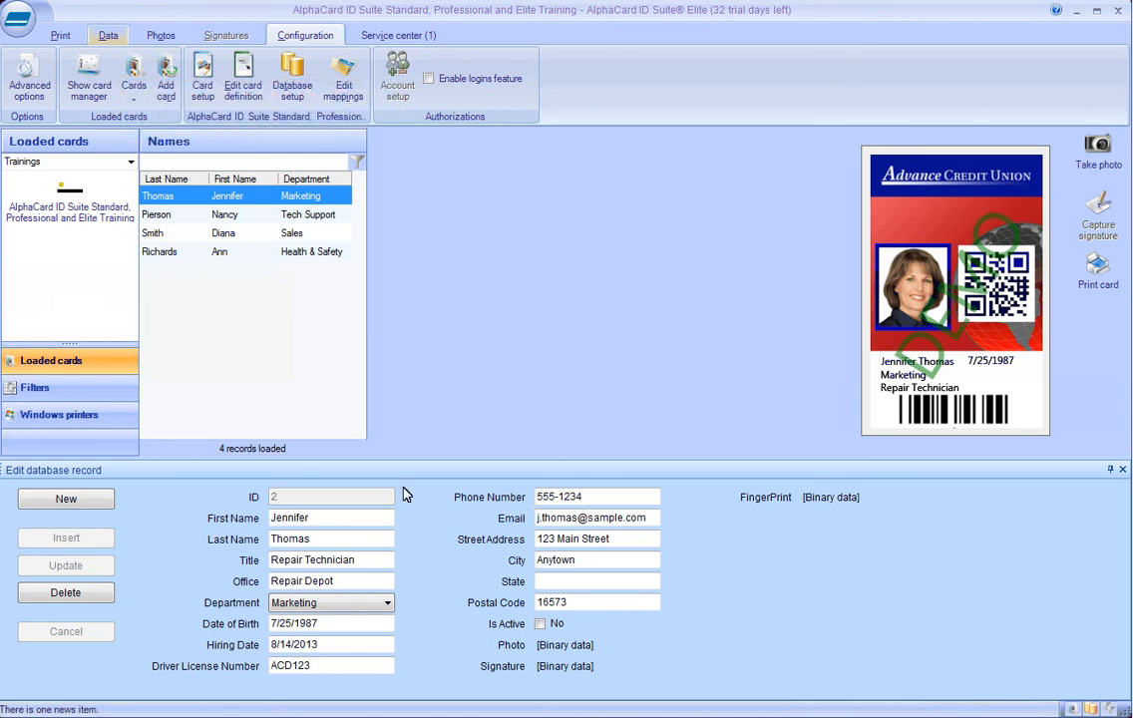
- Add a new level-two filter with a condition on the Department column, using no function and the = operator
left_click(108, 35)
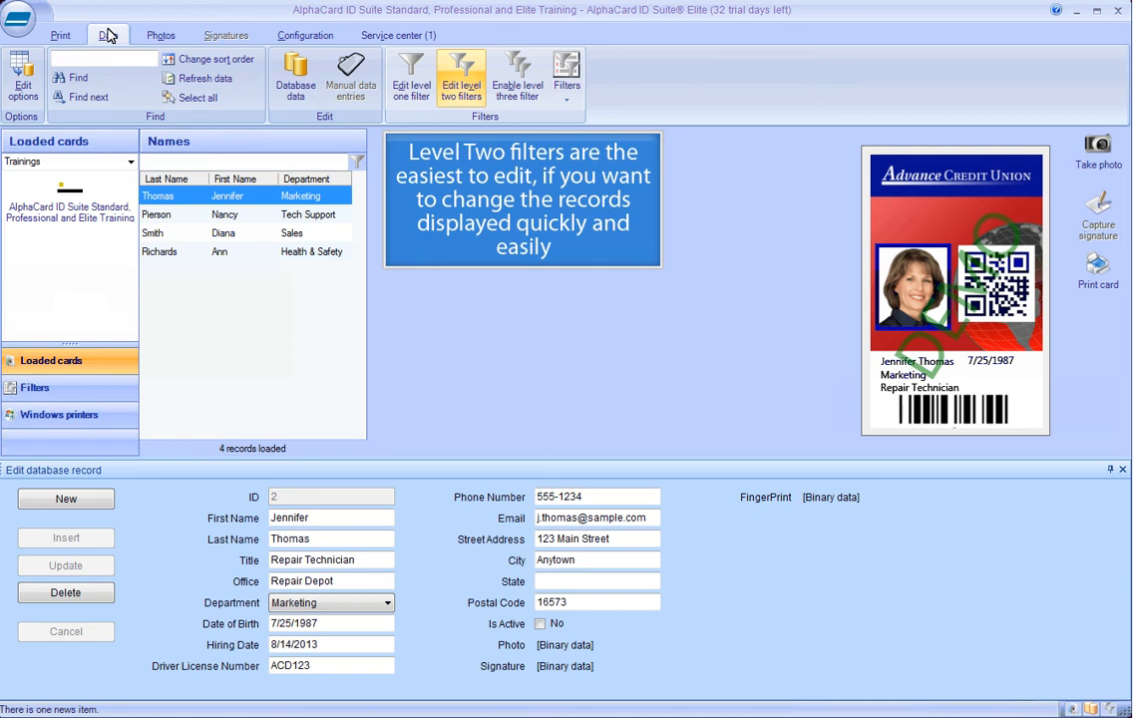
left_click(469, 92)
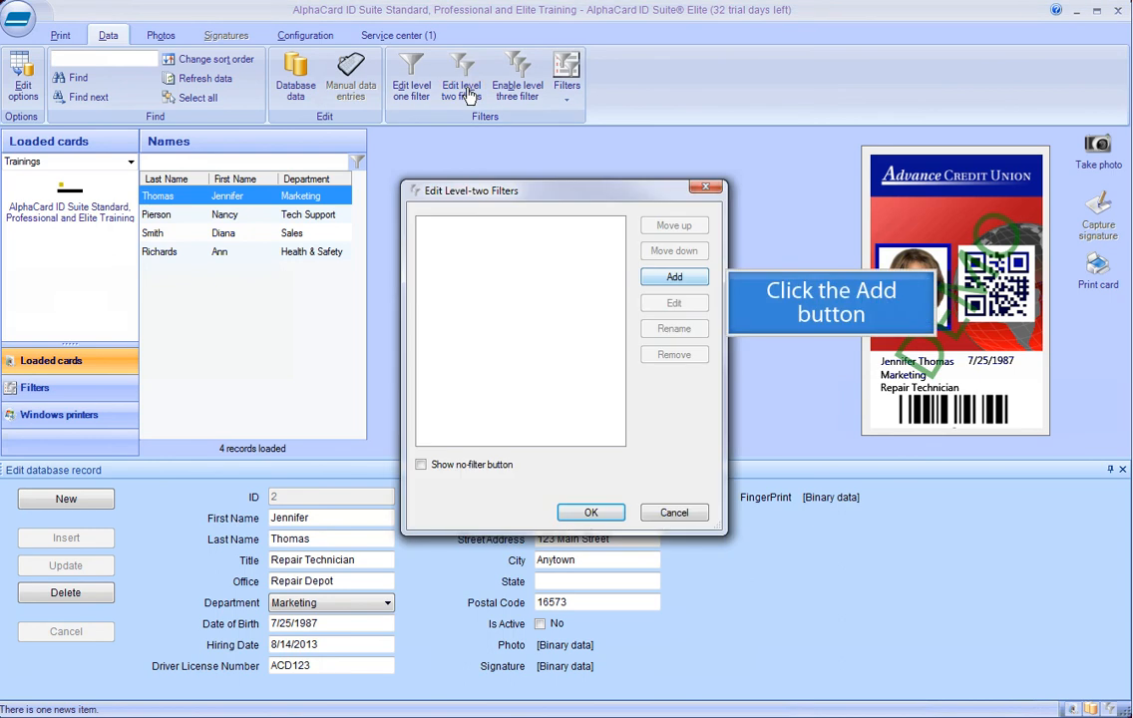
left_click(685, 279)
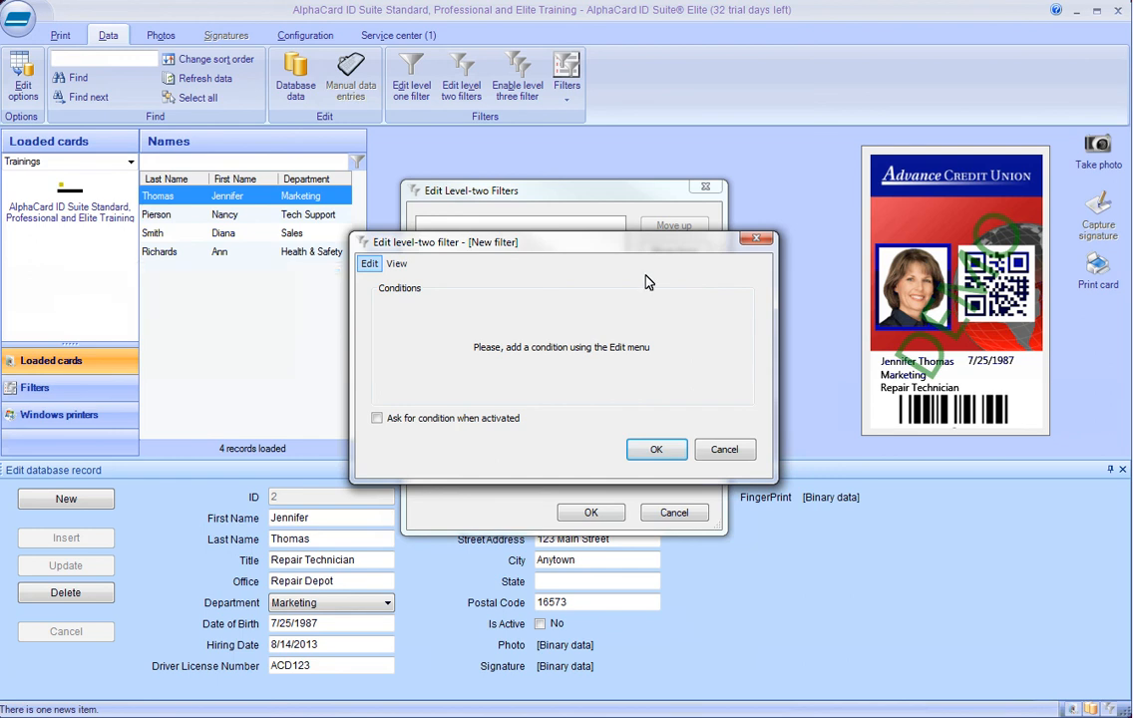
left_click(369, 265)
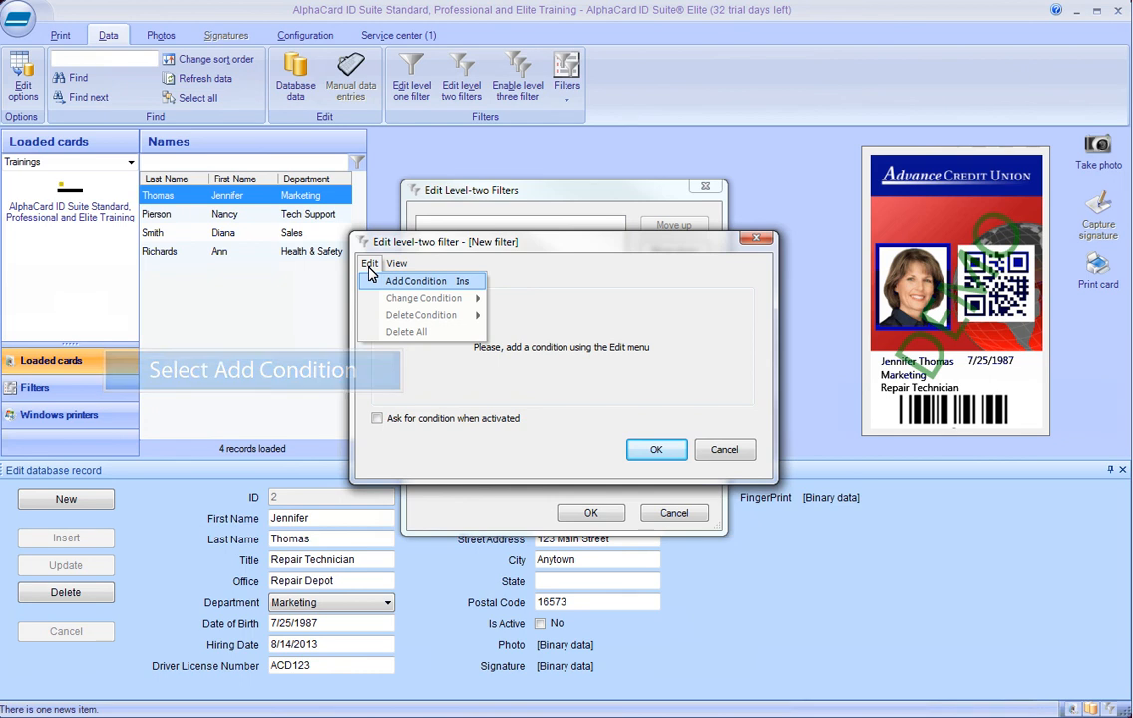
left_click(404, 288)
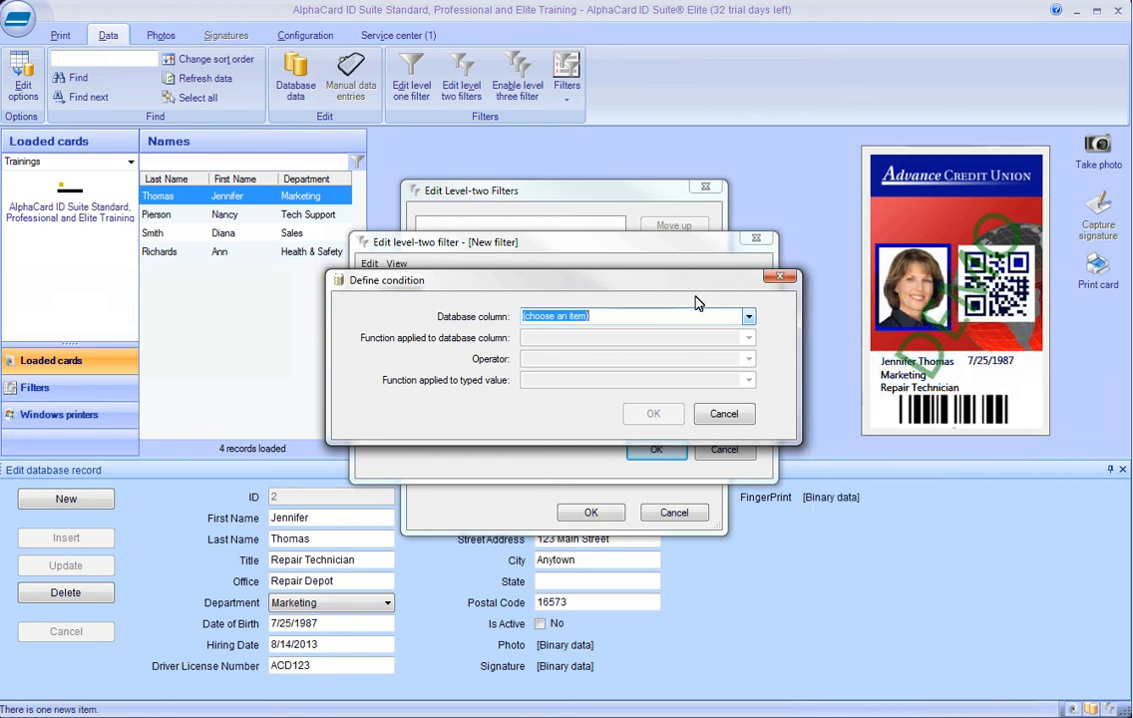
left_click(749, 316)
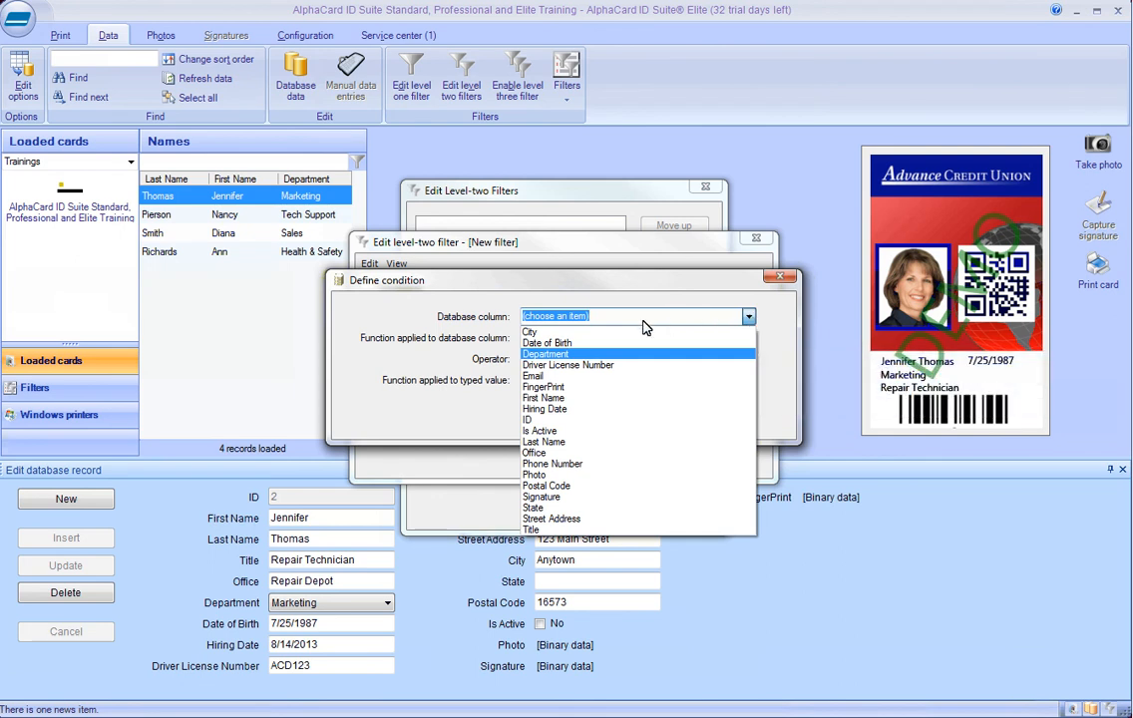
left_click(588, 354)
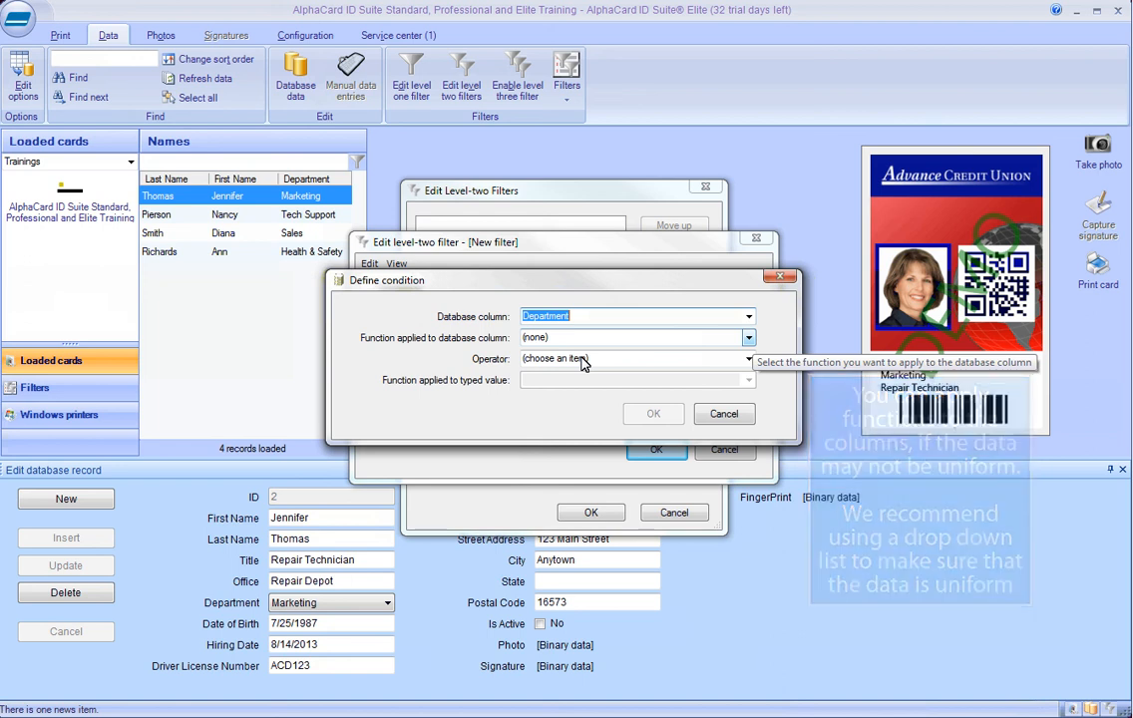
left_click(749, 339)
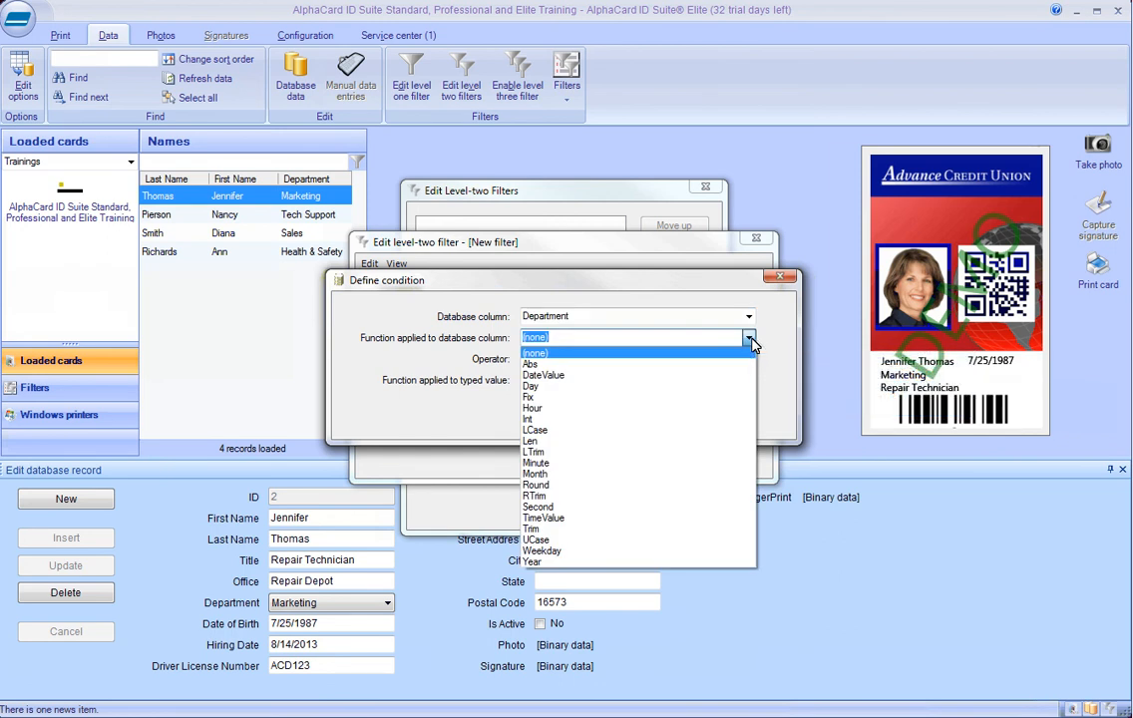
left_click(749, 339)
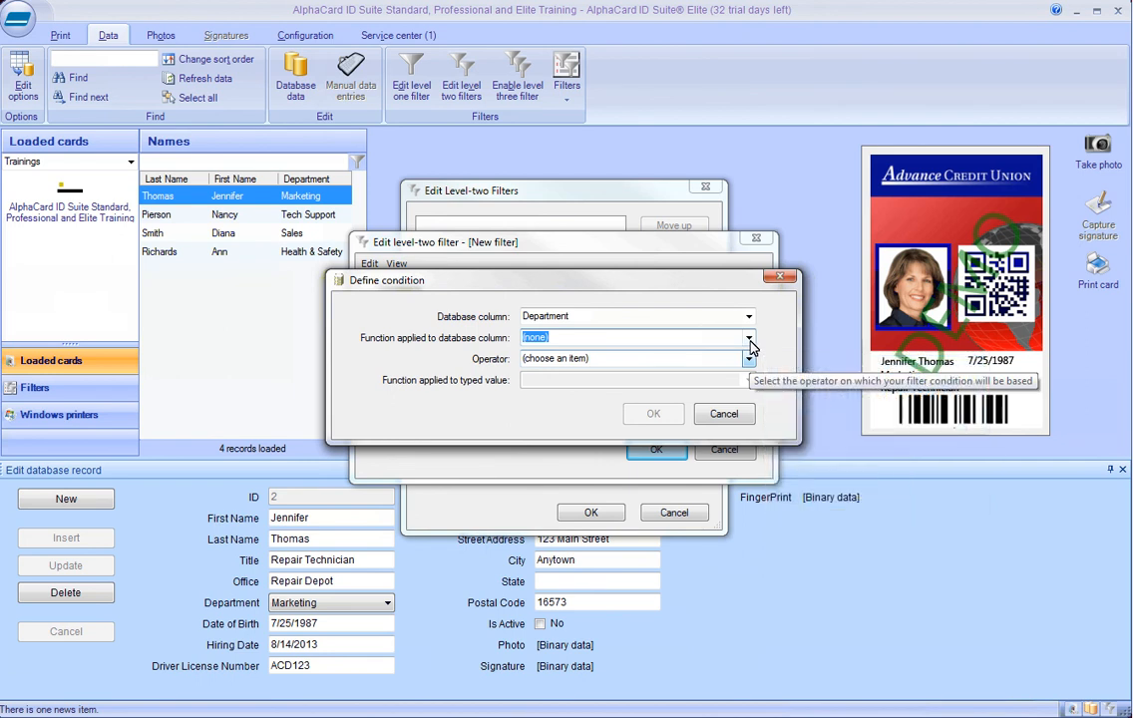
left_click(748, 361)
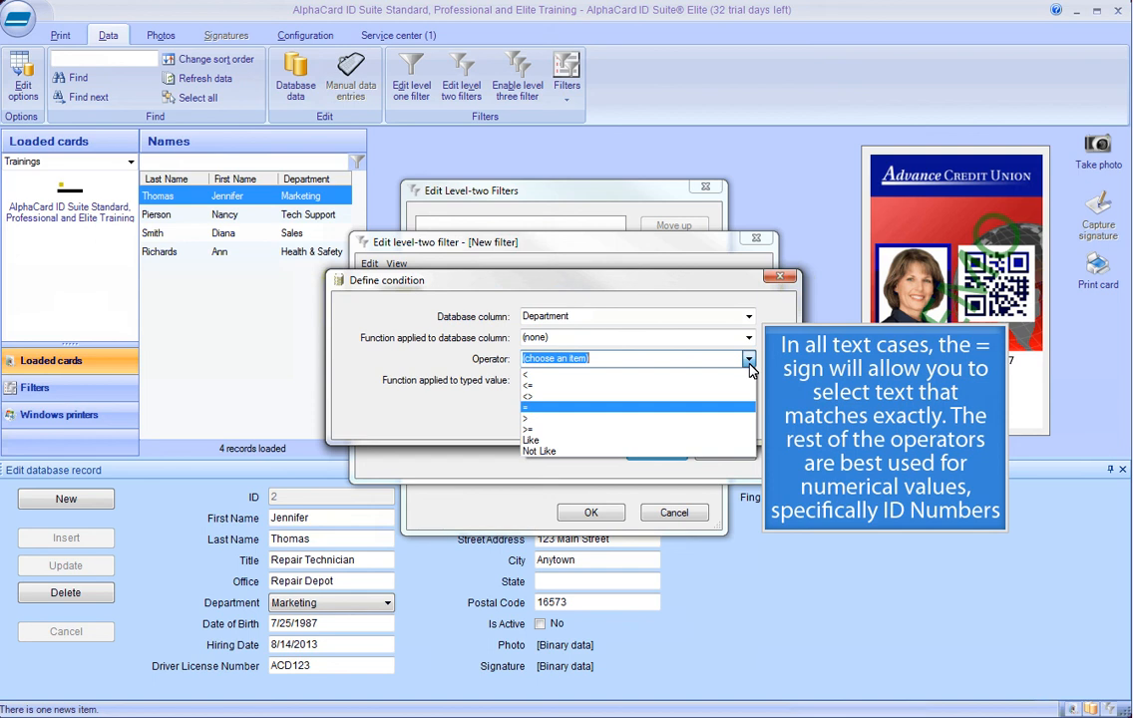
left_click(579, 409)
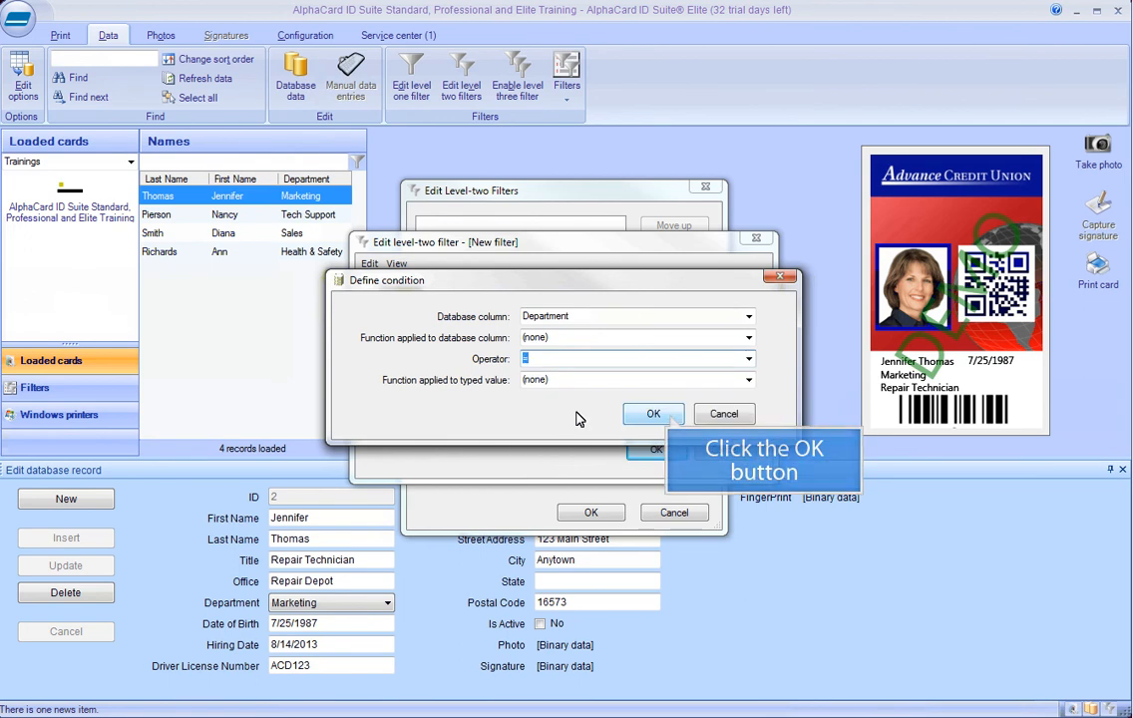
left_click(653, 414)
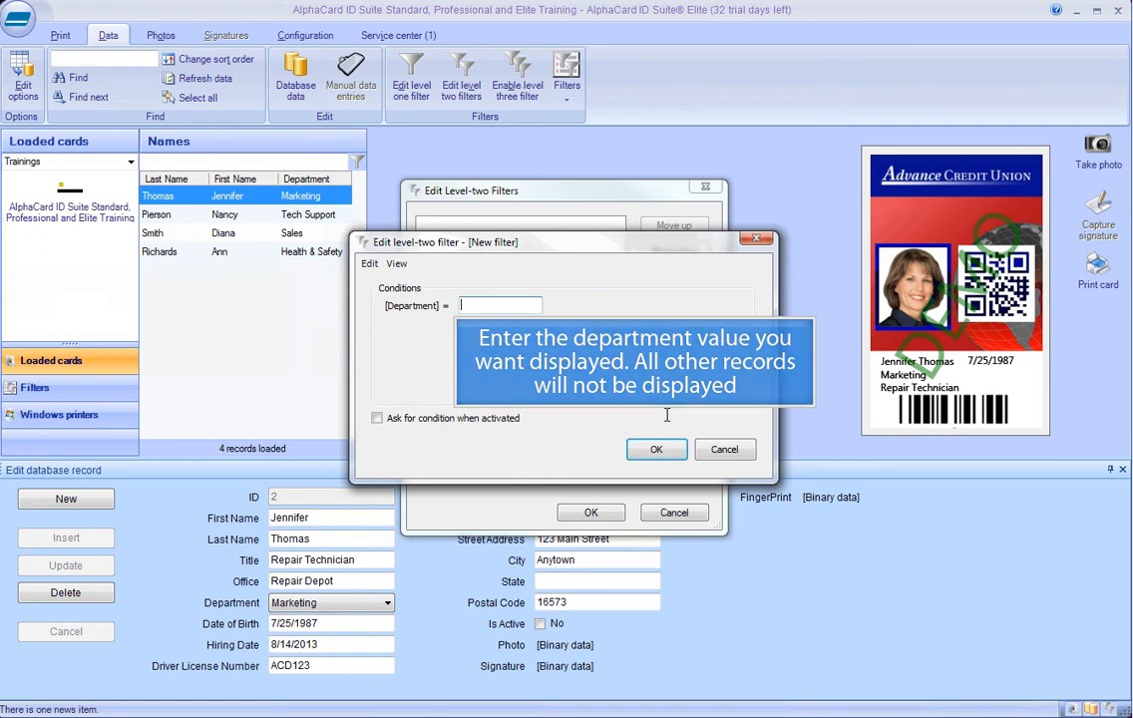
- Set the Department condition's value to Tech Support and save the level-two filter under the name New filter
type("Tech Support")
key("Return")
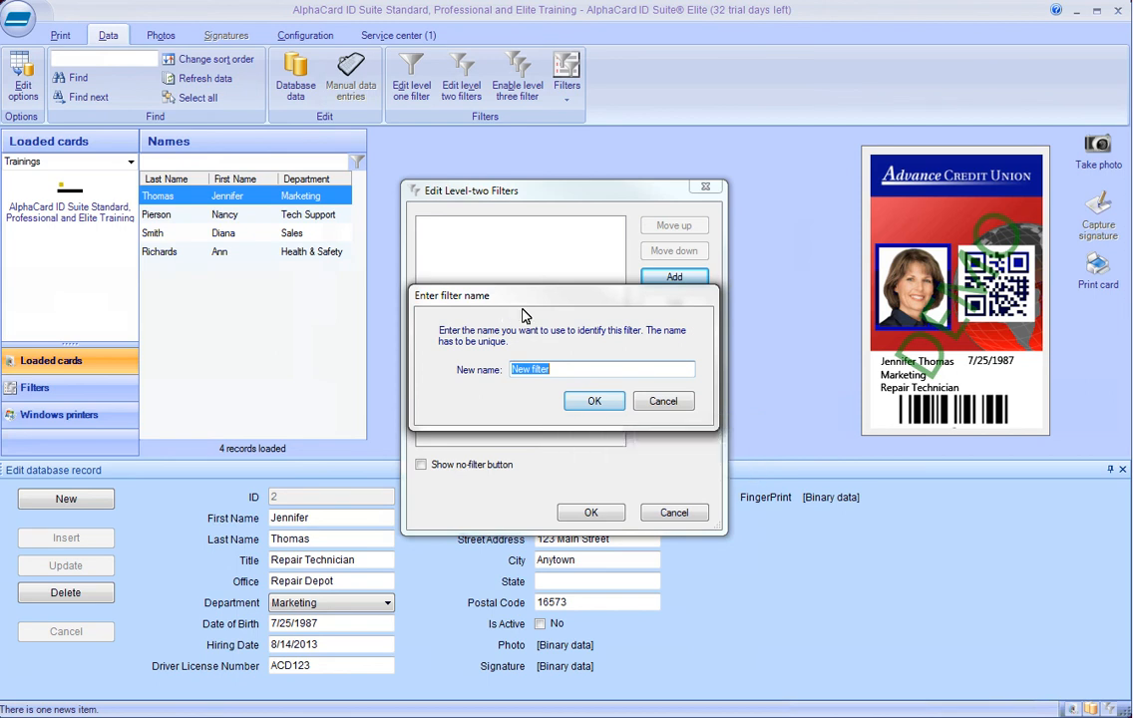
left_click(590, 400)
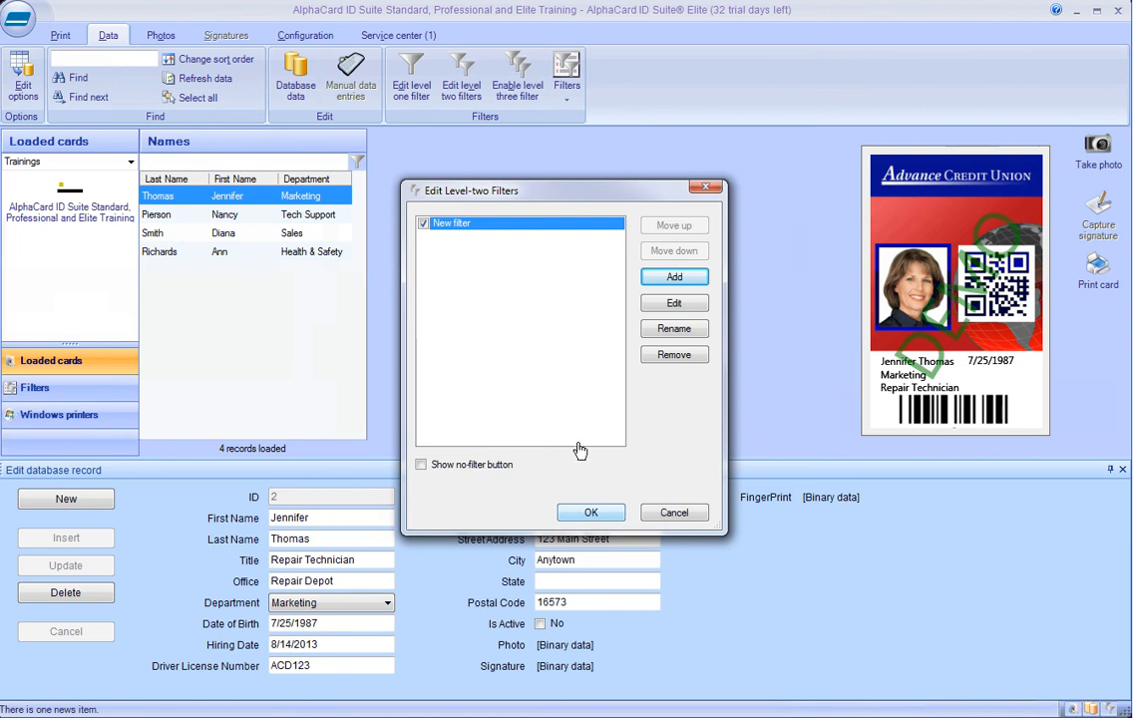
left_click(579, 515)
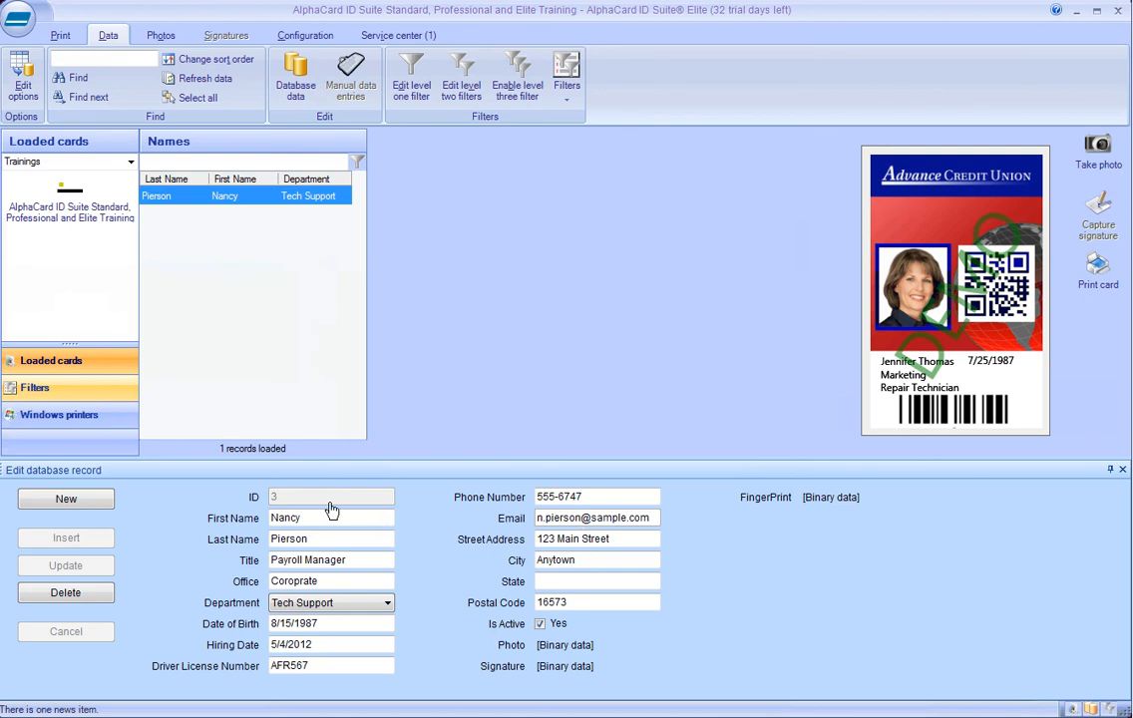
- Edit the level-two filter New filter so its Department condition matches Marketing
left_click(55, 395)
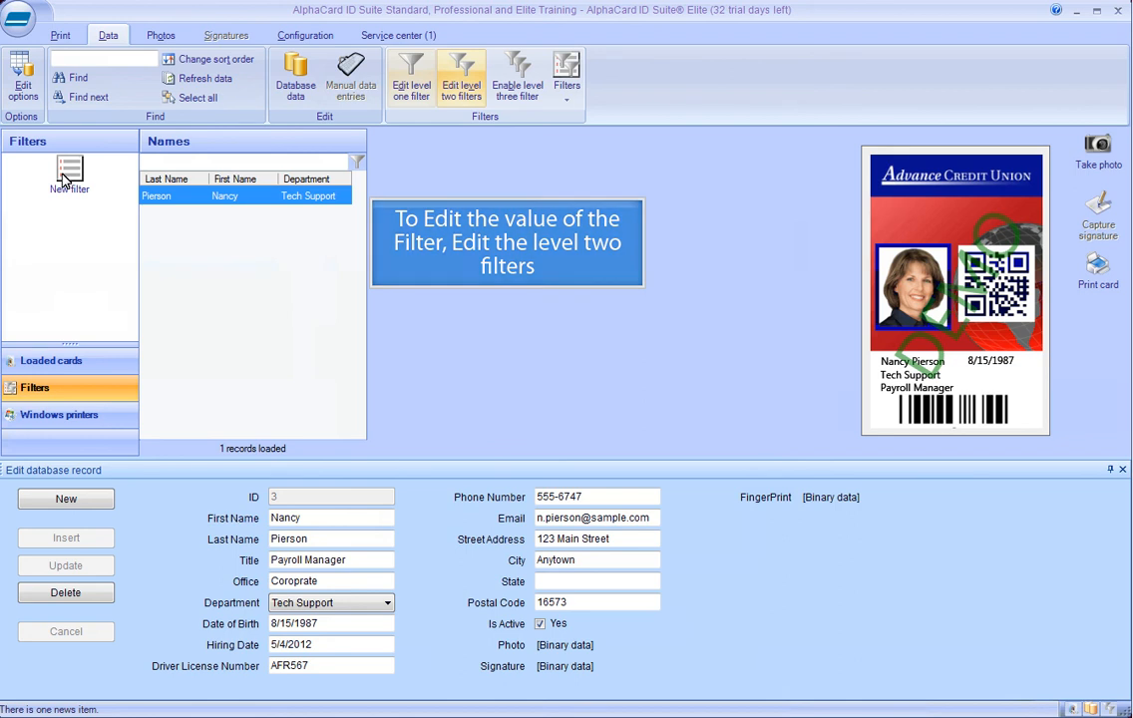
left_click(462, 89)
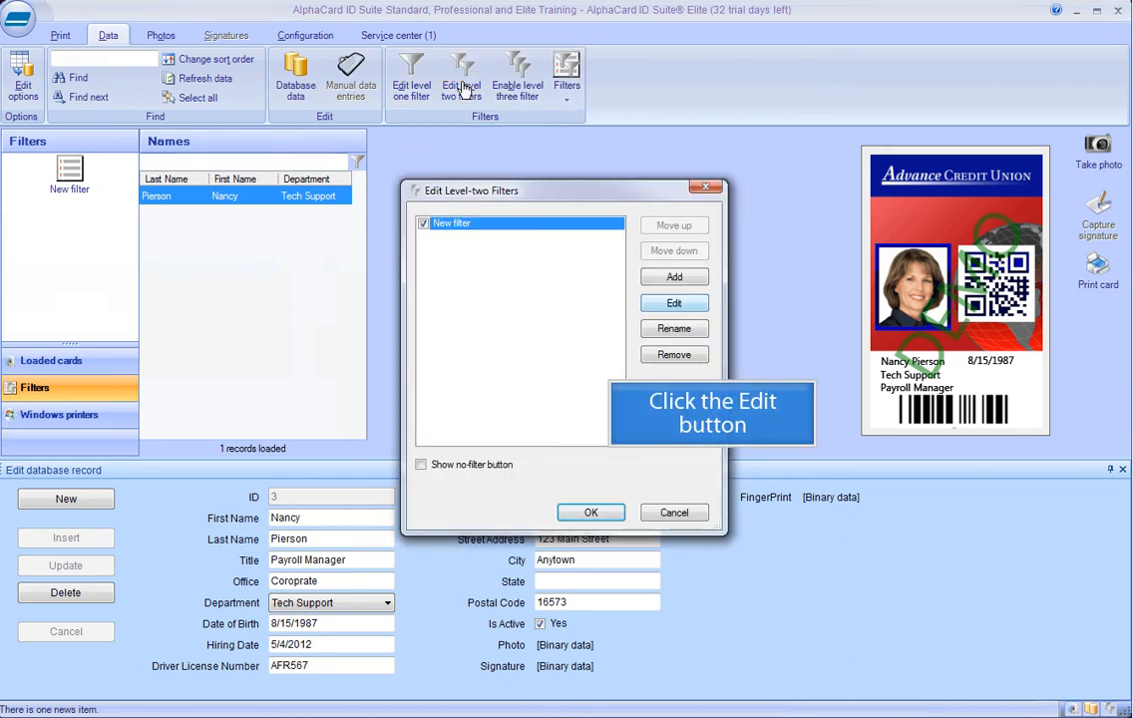
left_click(658, 308)
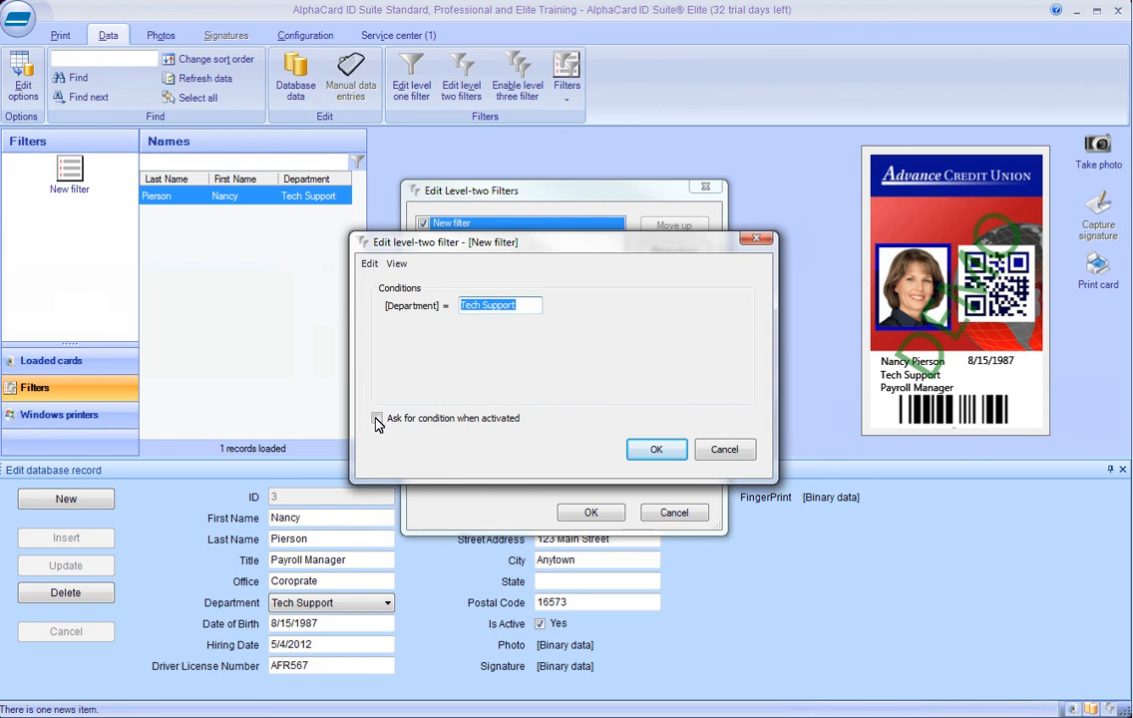
key("Return")
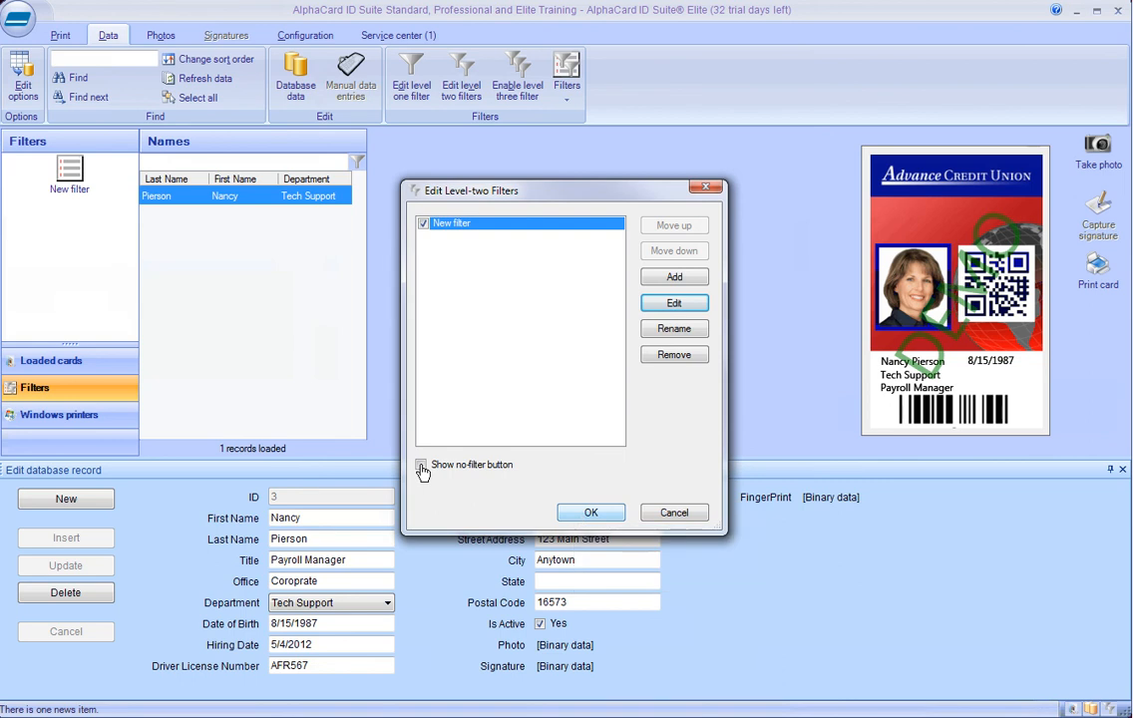
- Enable the no-filter button for the level-two filters and display all database records unfiltered
left_click(588, 512)
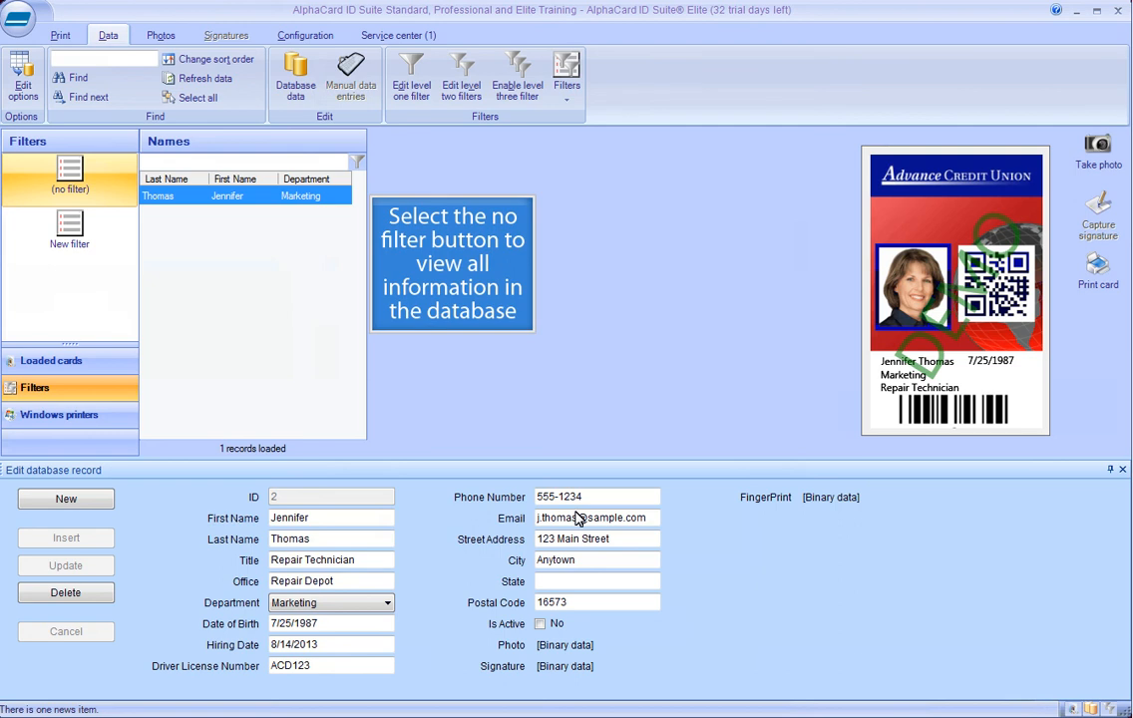
left_click(60, 173)
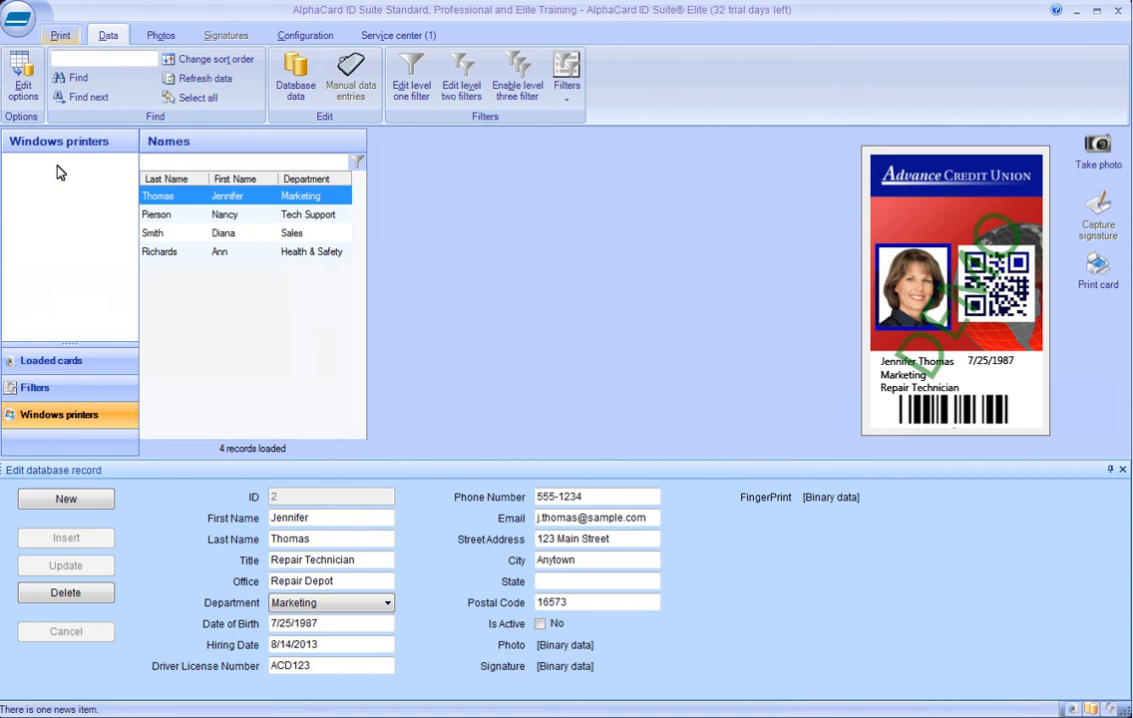
- Enable the Zebra ZXP Series 8 USB Card Printer as a Windows printer and print one copy of the selected record on it
left_click(60, 37)
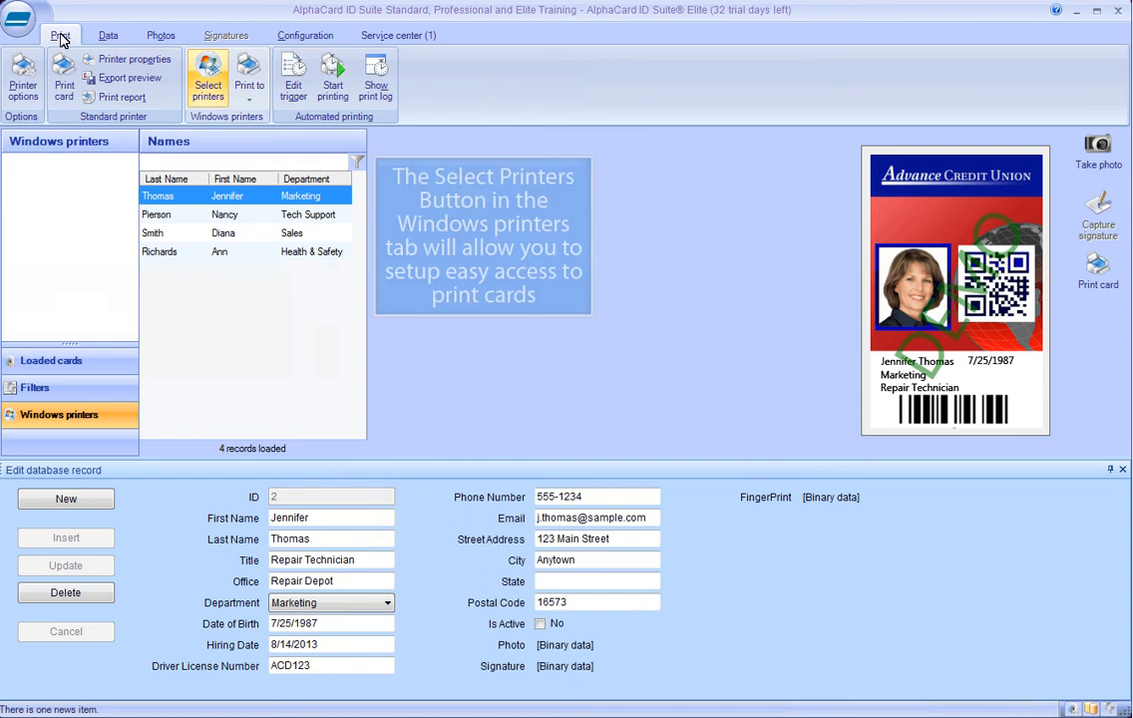
left_click(209, 90)
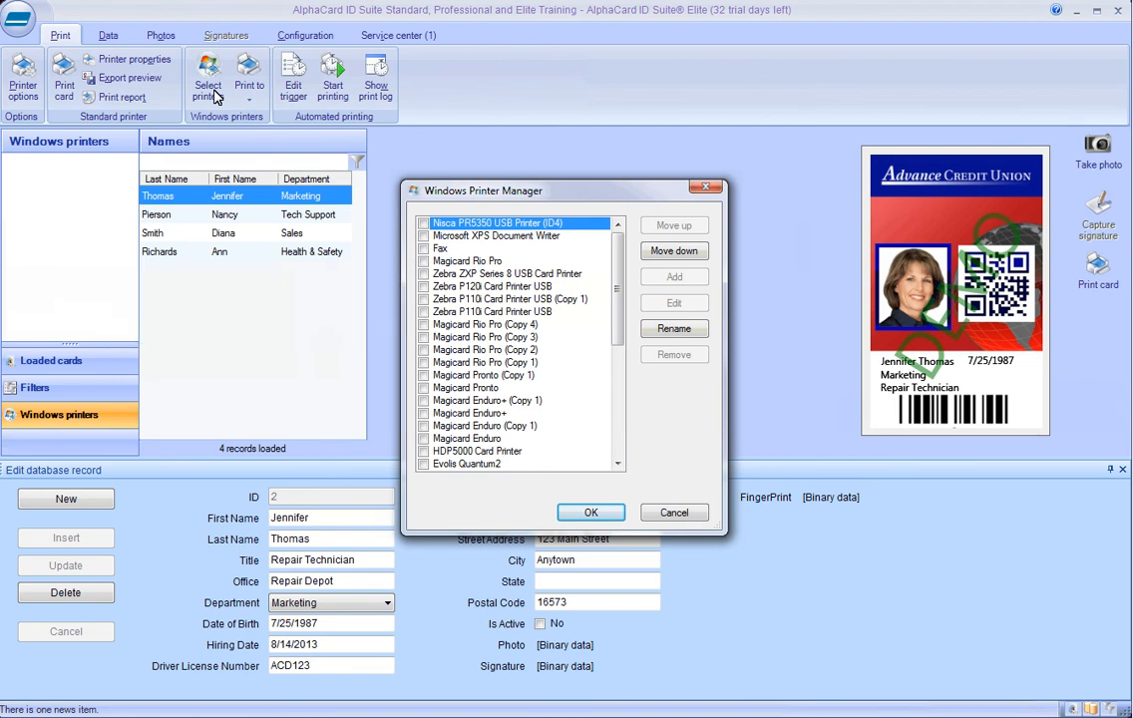
left_click(424, 275)
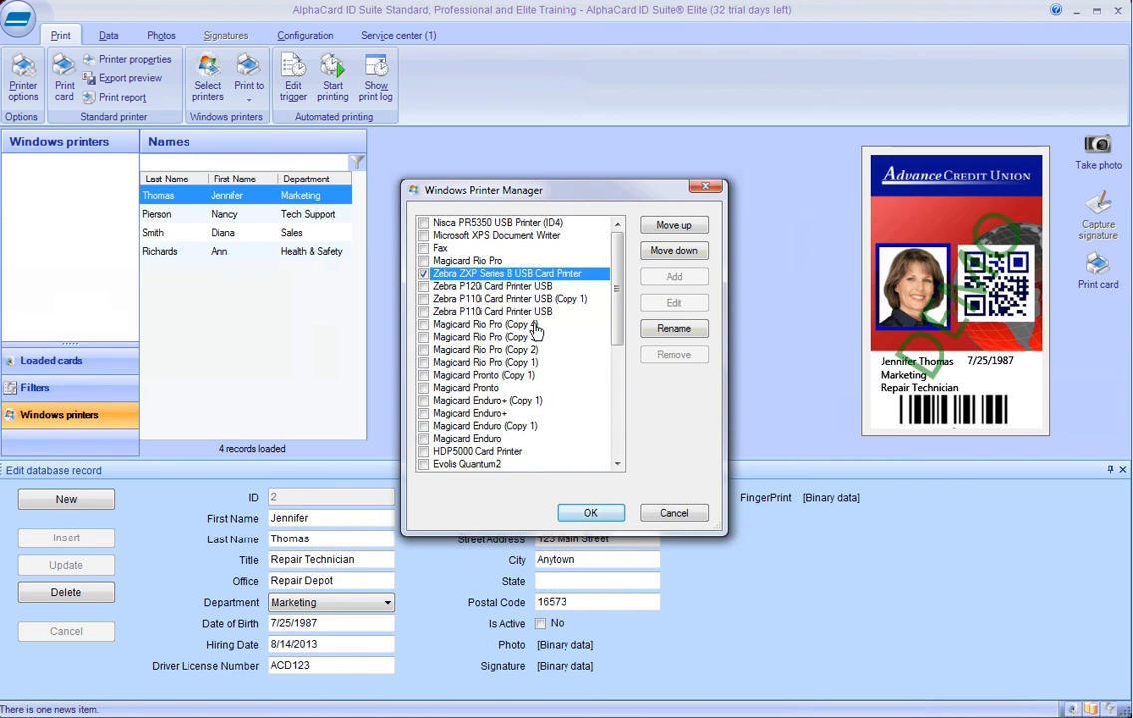
left_click(589, 514)
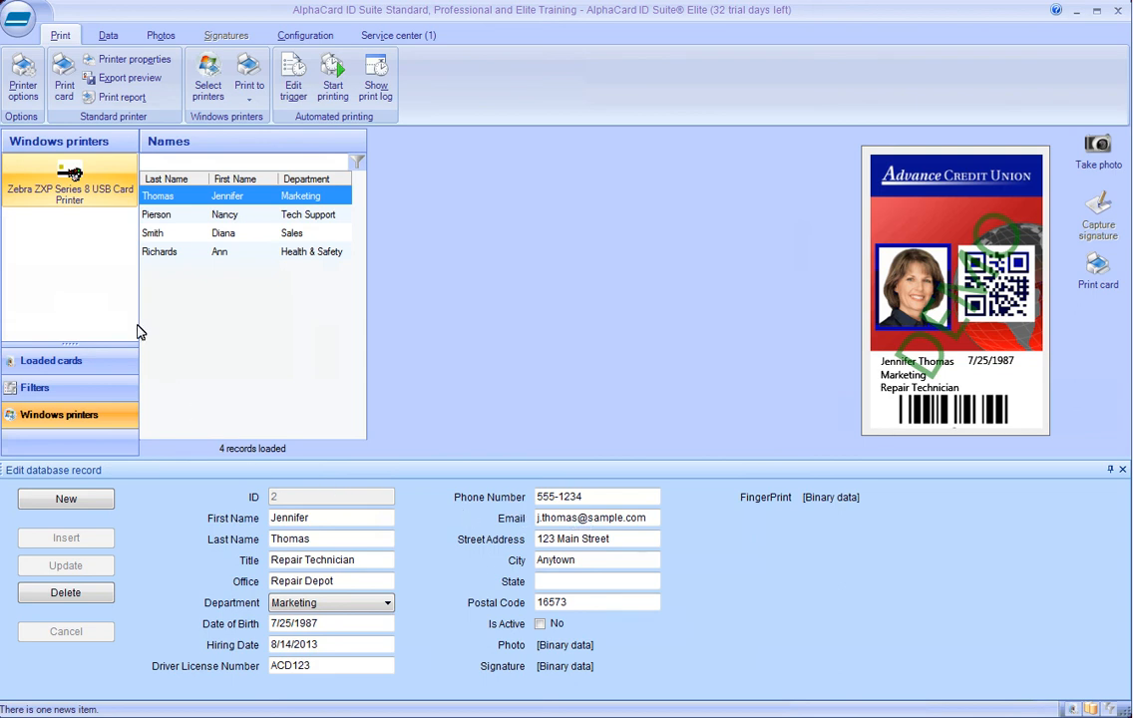
left_click(112, 191)
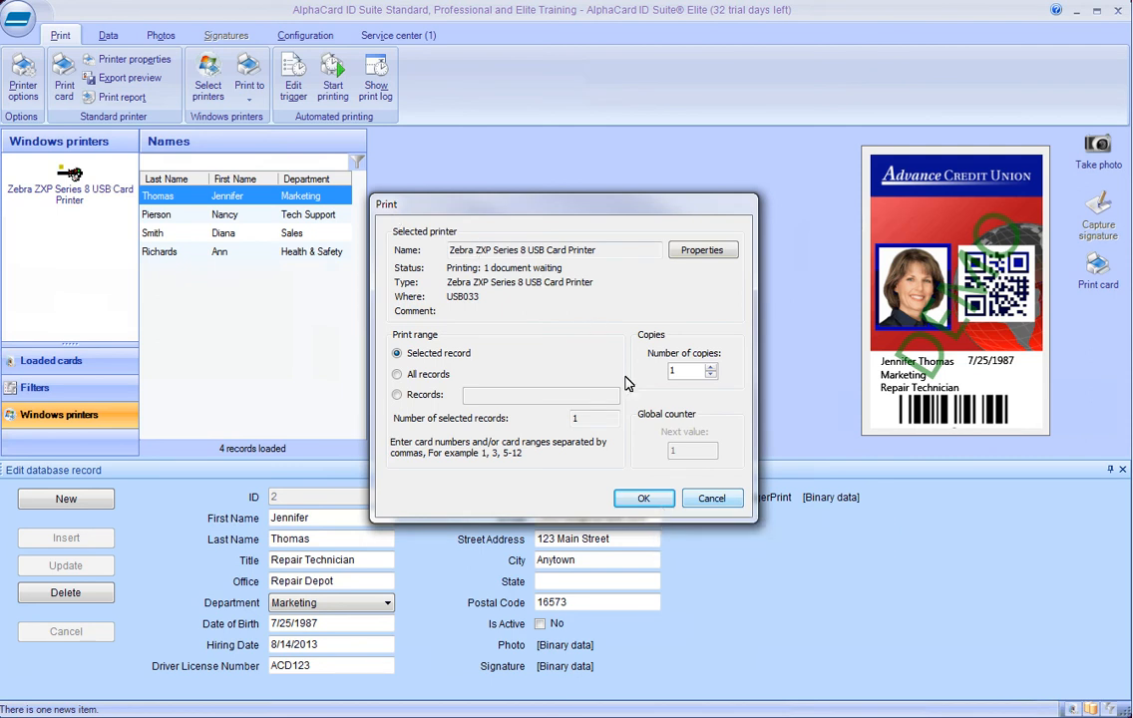
left_click(647, 499)
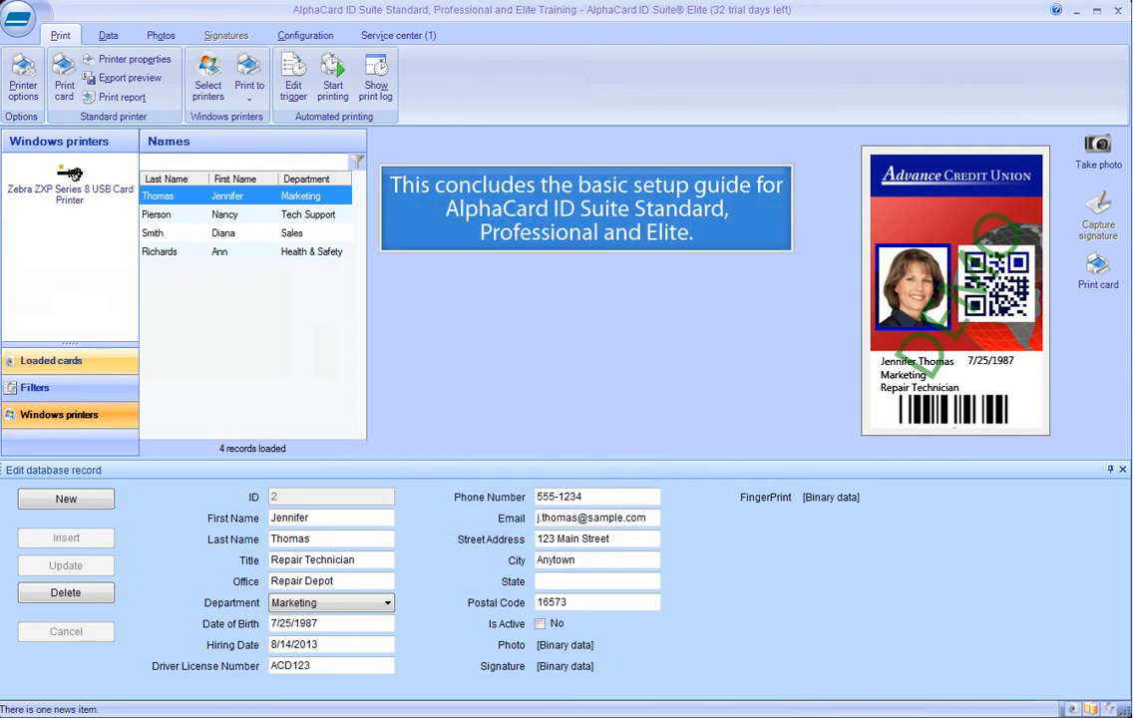